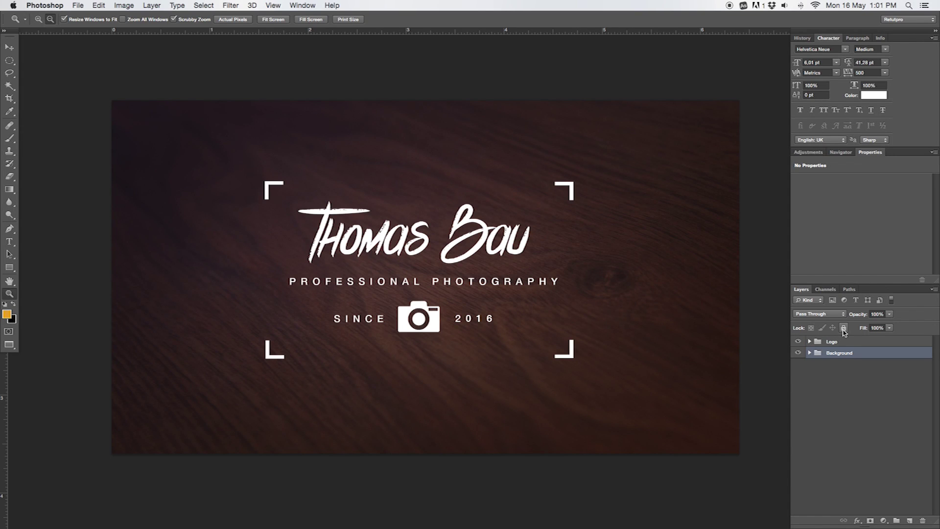
- Hide the Logo group and expand the Background group to list its adjustment and texture layers
left_click(827, 343)
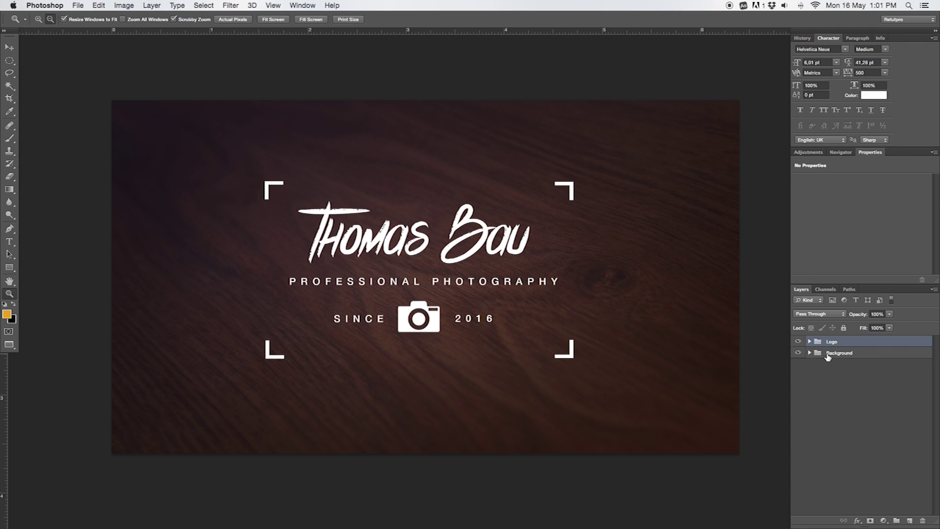
left_click(798, 341)
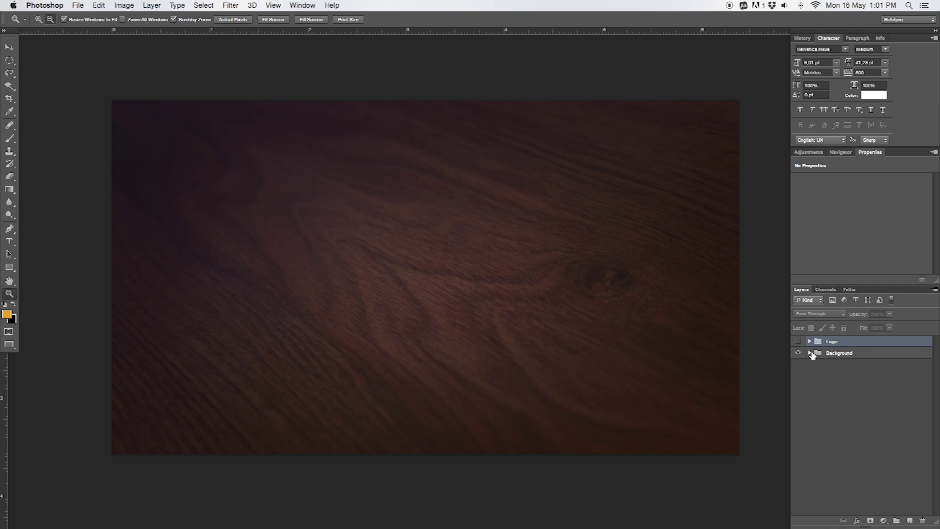
left_click(809, 353)
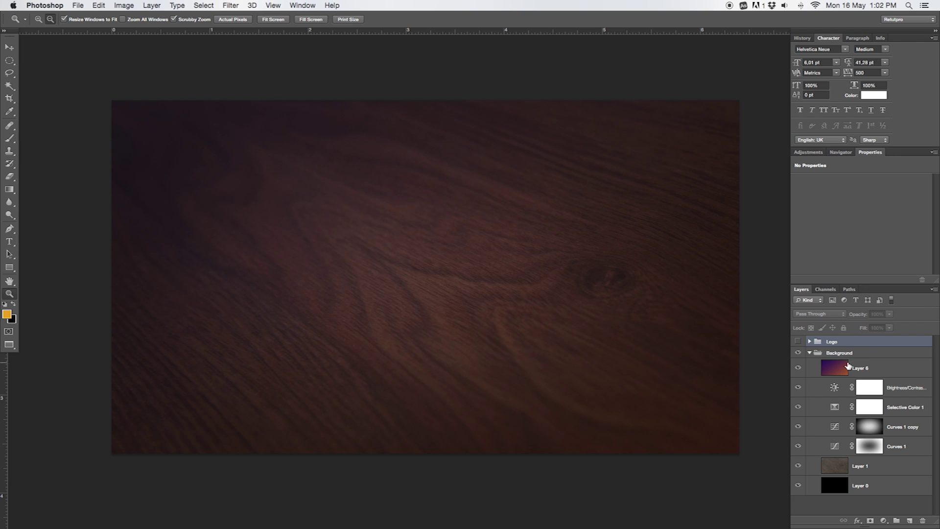
left_click(809, 354)
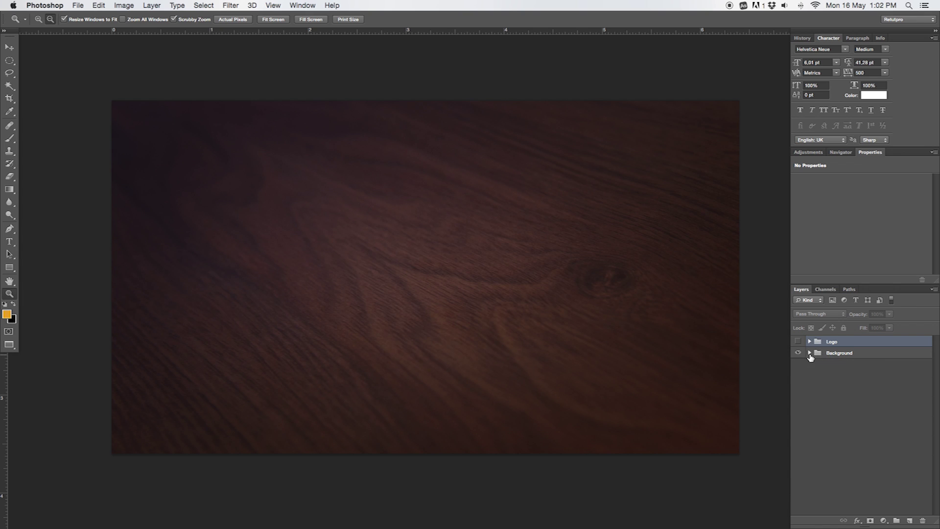
left_click(798, 343)
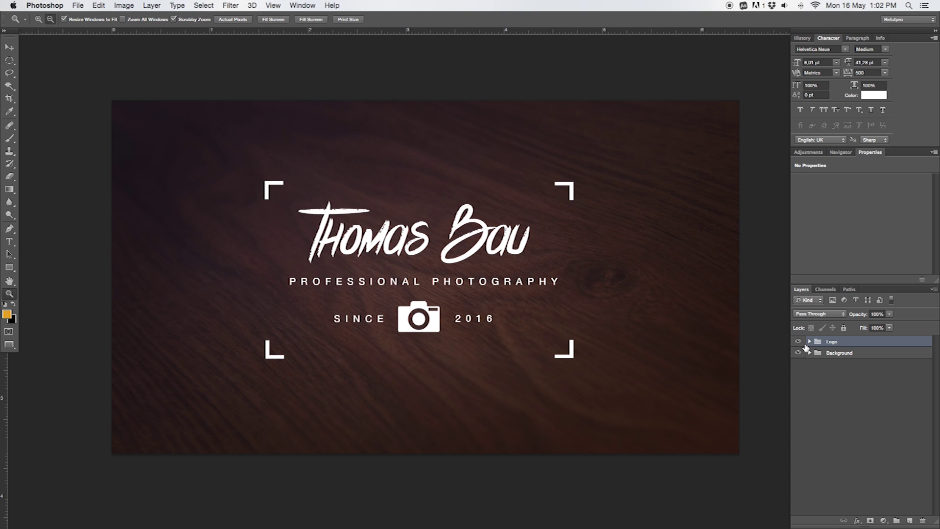
left_click(798, 342)
left_click(810, 353)
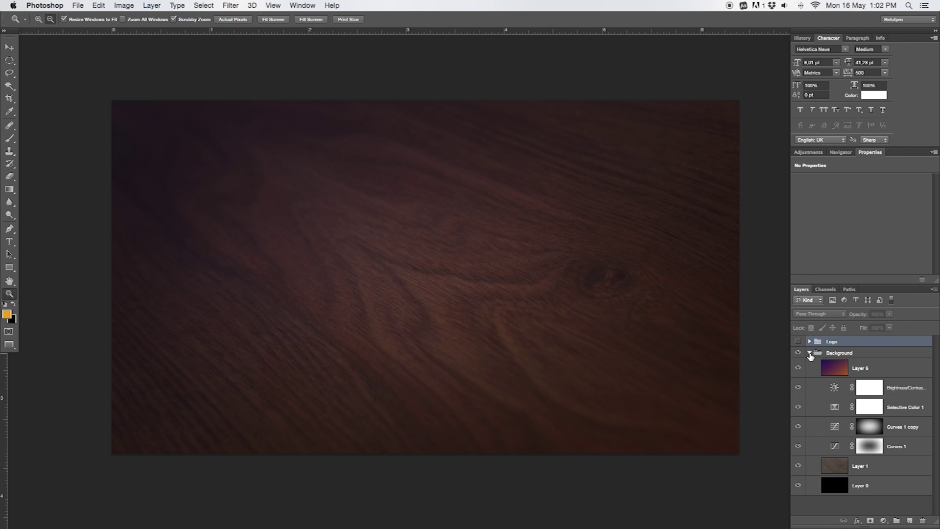
- Hide Layer 6 through Layer 1 to leave only the black base, briefly checking the logo
left_click(856, 479)
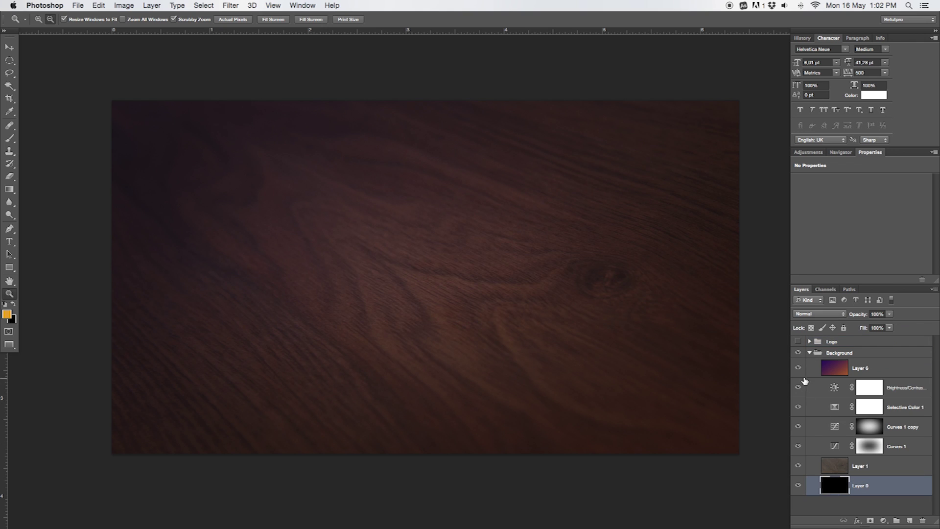
left_click_drag(799, 368, 798, 465)
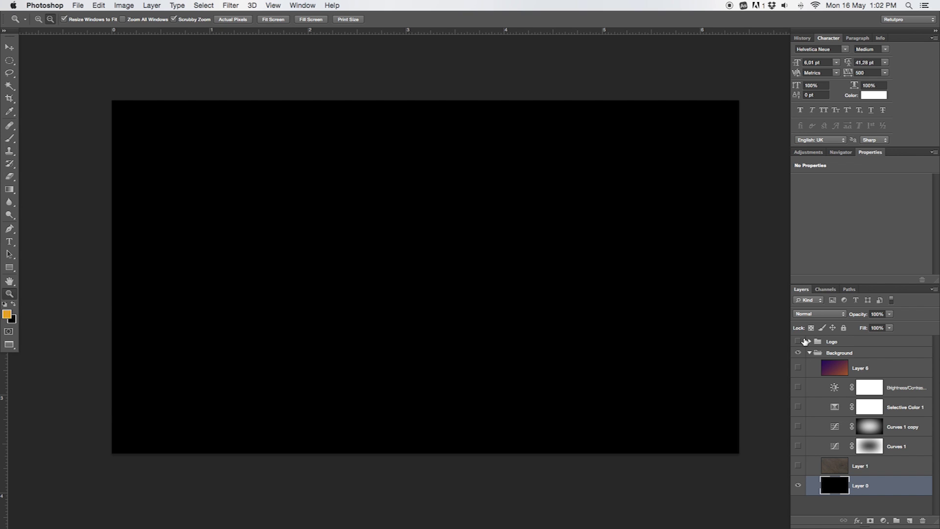
left_click(798, 343)
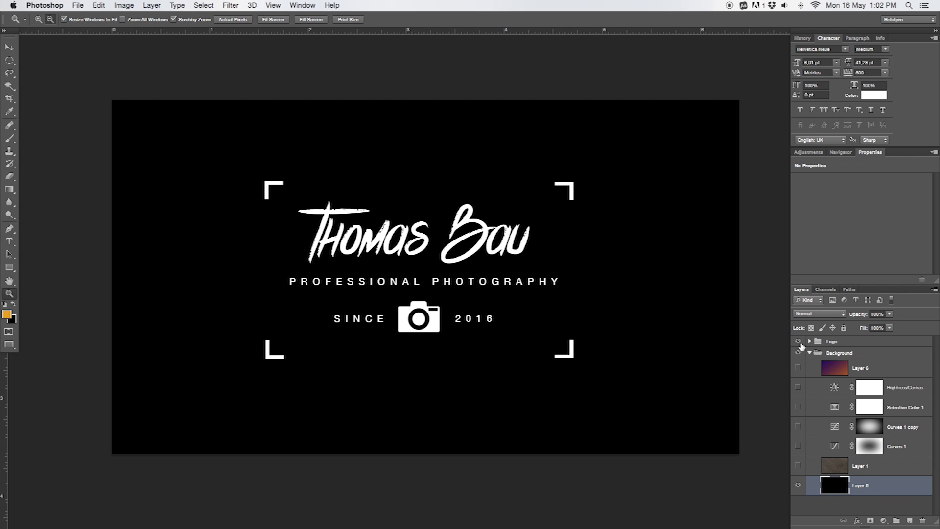
left_click(798, 343)
- Show Layer 1's wood texture over the black base and turn the logo back on
left_click(873, 469)
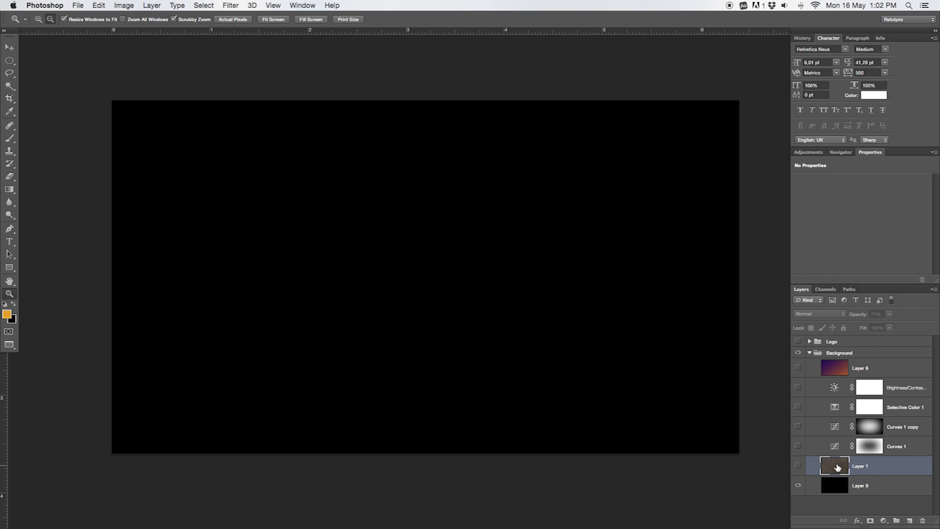
left_click(799, 465)
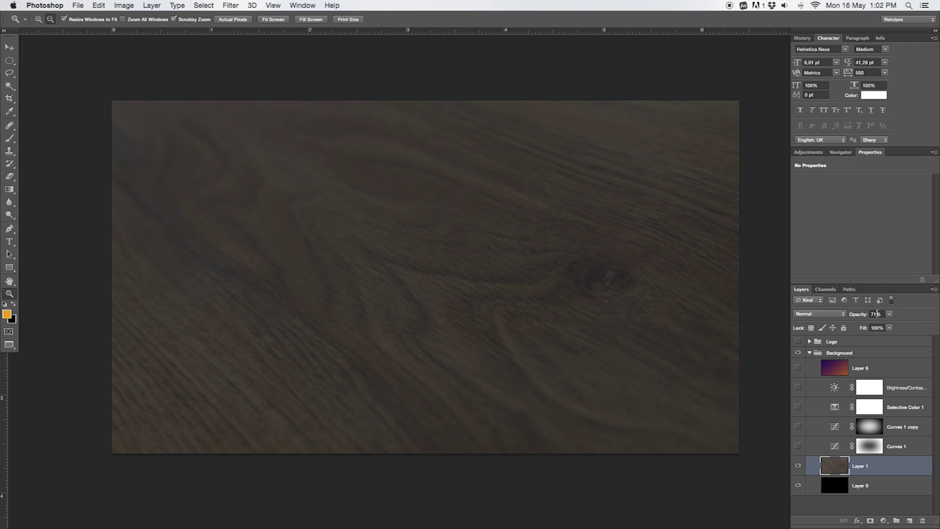
left_click(800, 465)
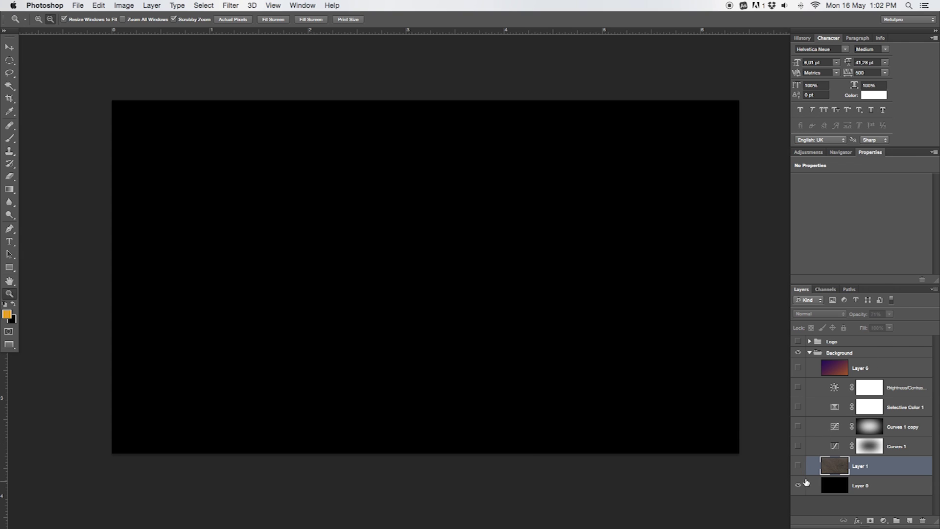
left_click(798, 466)
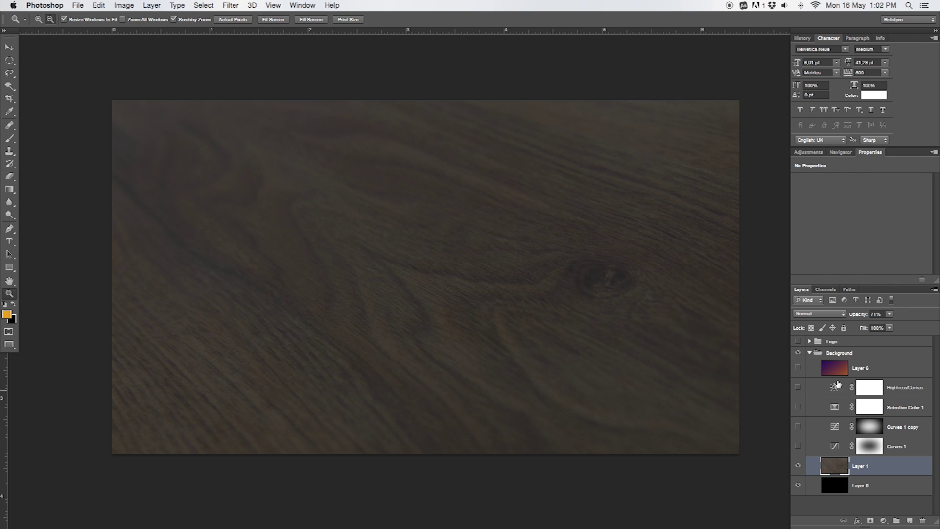
left_click(799, 342)
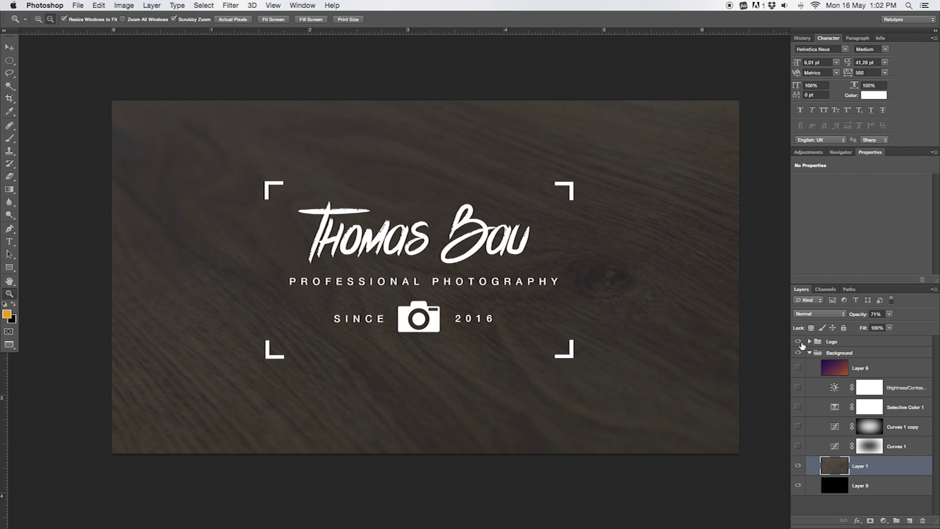
- Hide the logo and turn on Curves 1 and Curves 1 copy, comparing their effect
left_click(799, 342)
left_click(813, 447)
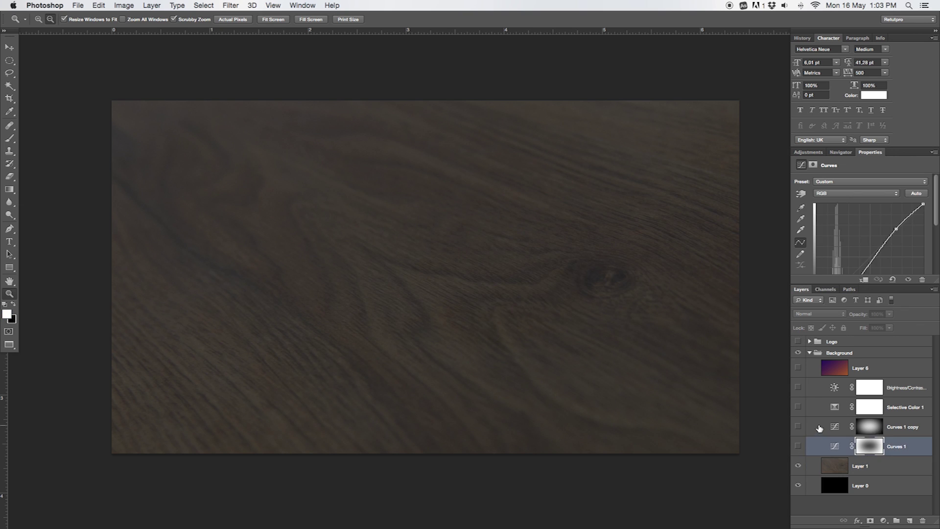
left_click(818, 429)
left_click(800, 447)
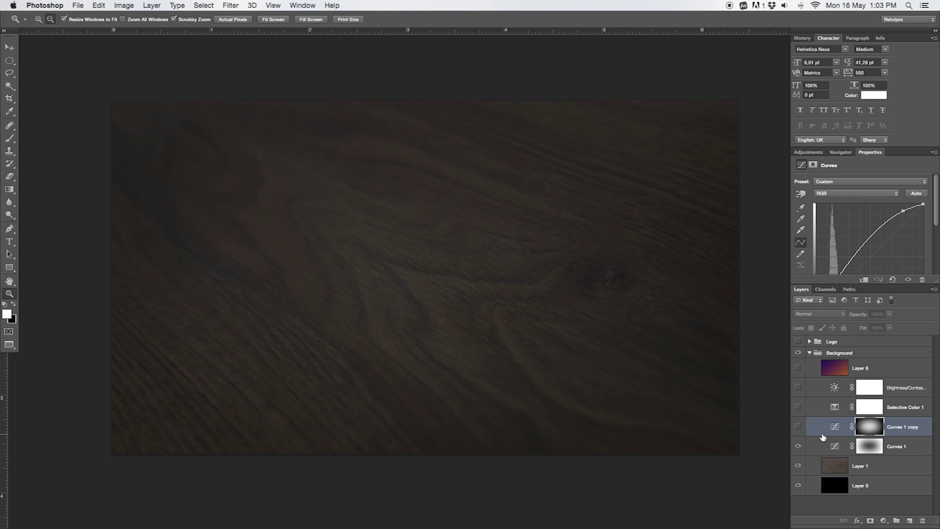
left_click(799, 447)
left_click(798, 447)
left_click(798, 426)
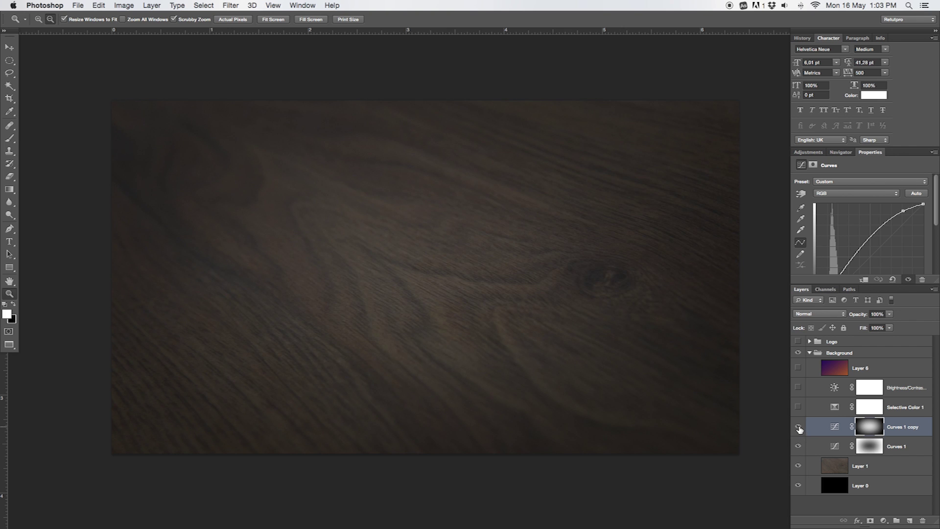
left_click(799, 426)
- View Selective Color 1 settings, then add and delete an extra Neutrals Selective Color 2 adjustment
left_click(823, 409)
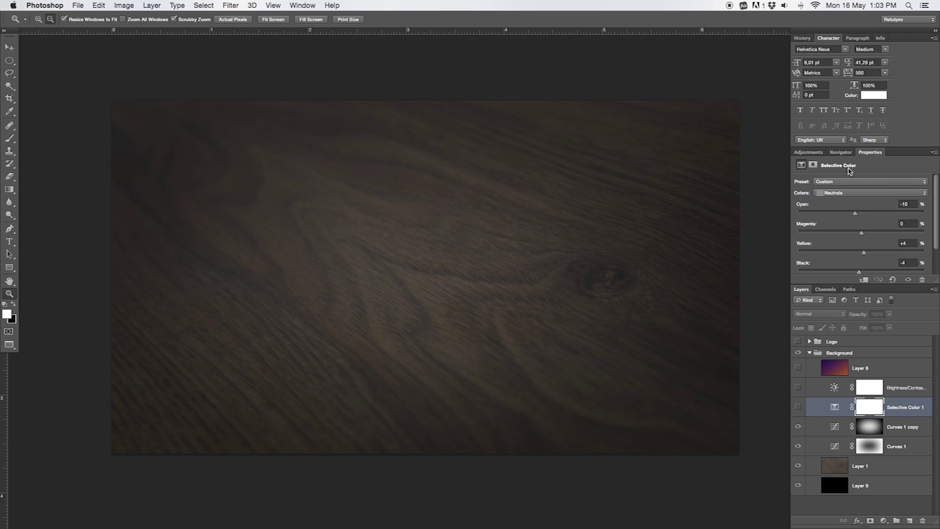
left_click(812, 153)
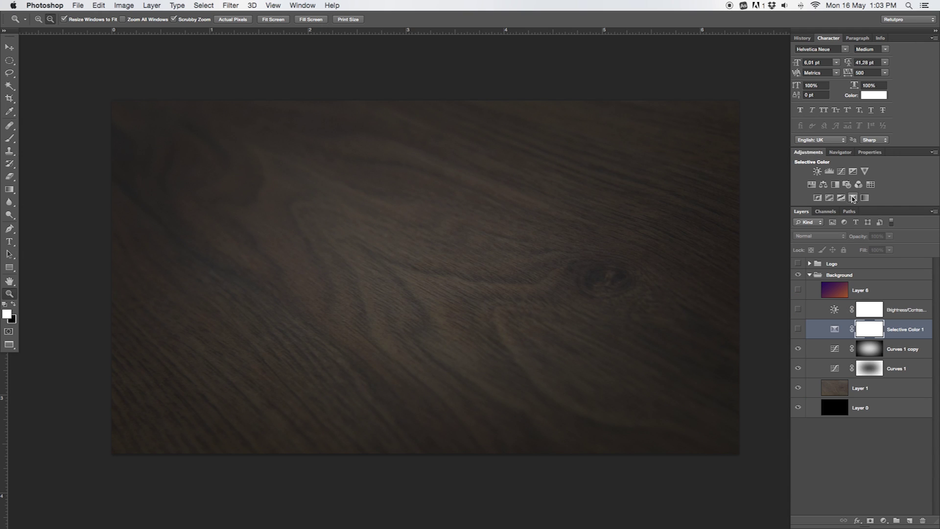
left_click(852, 198)
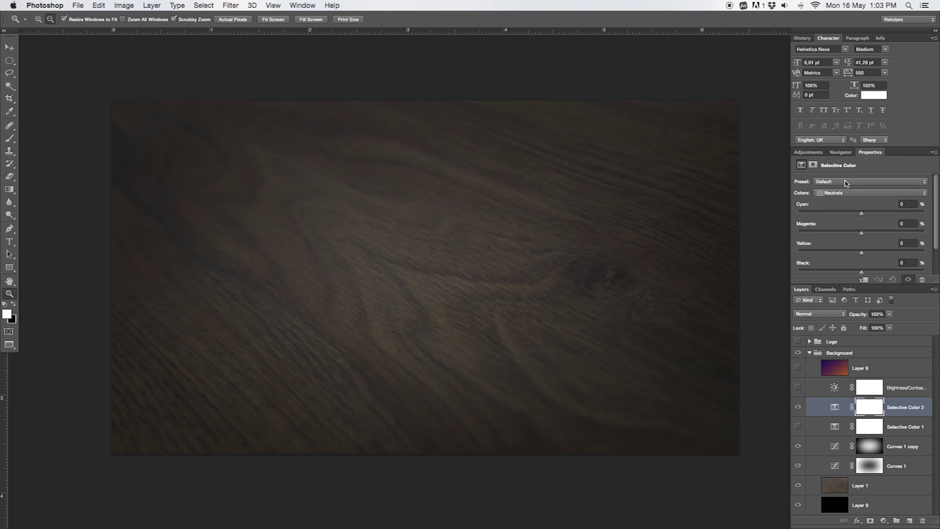
left_click(841, 194)
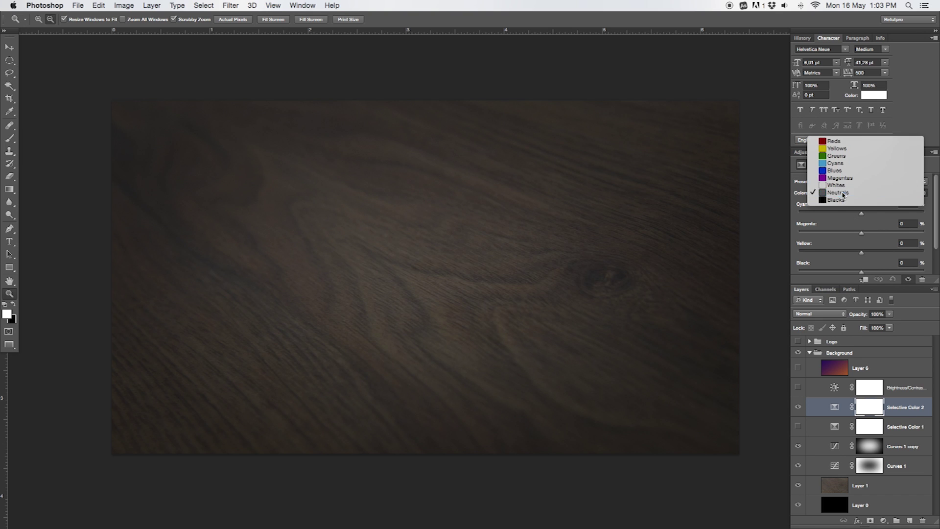
left_click(843, 196)
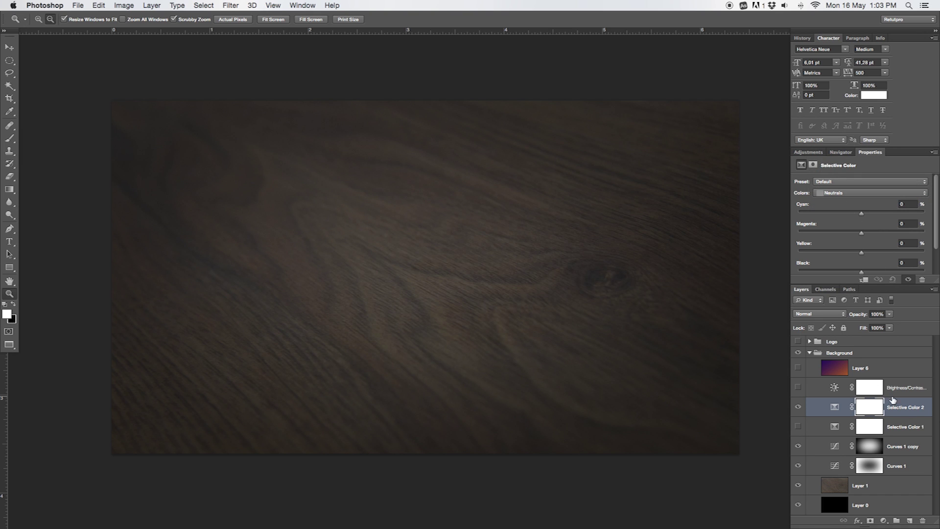
key("Delete")
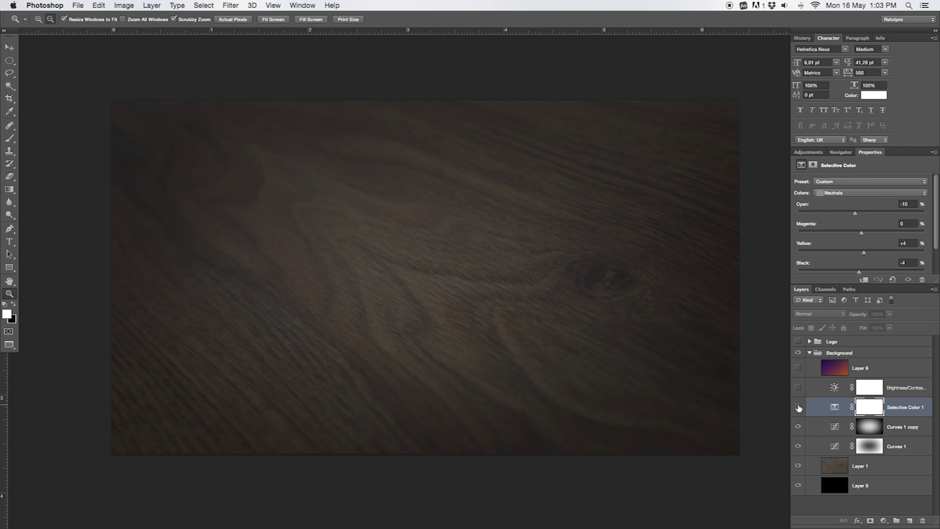
- Turn on Selective Color 1 and Brightness/Contrast to warm and darken the wood
left_click(797, 407)
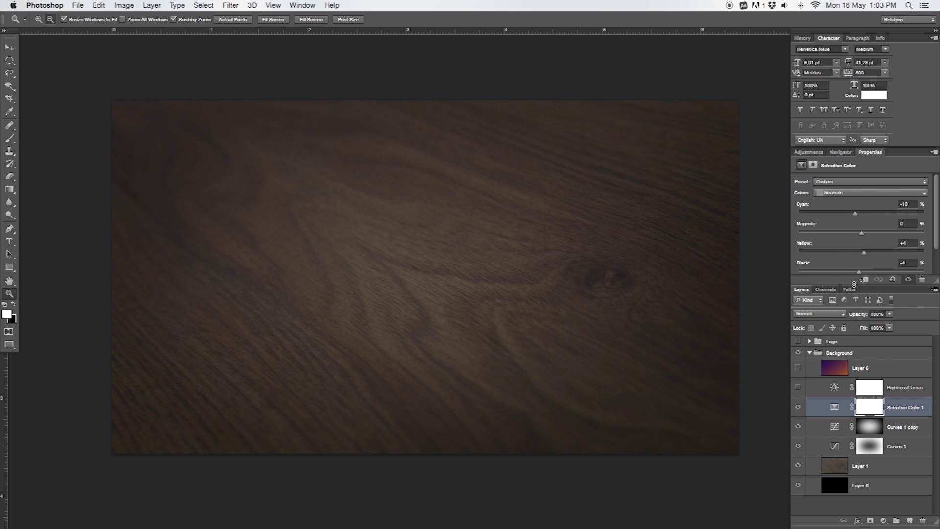
left_click_drag(852, 284, 852, 309)
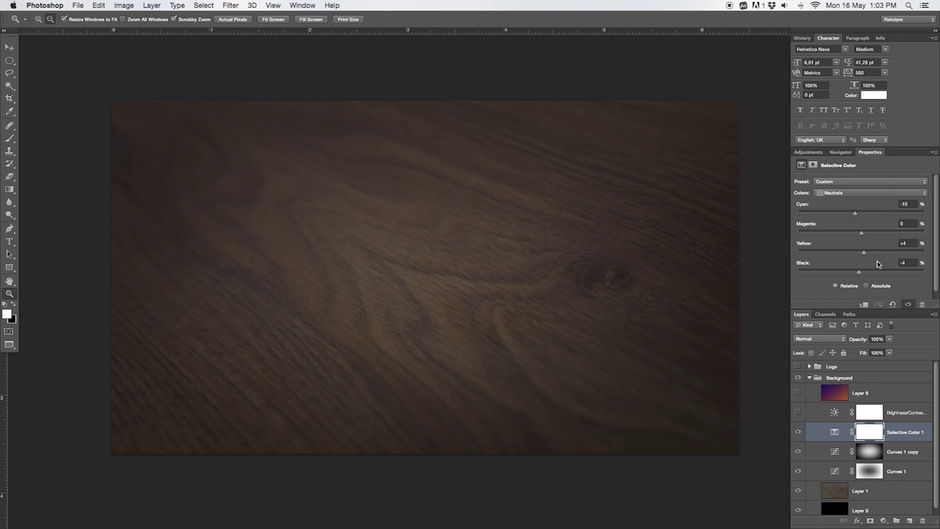
left_click(798, 432)
left_click(799, 431)
left_click(798, 432)
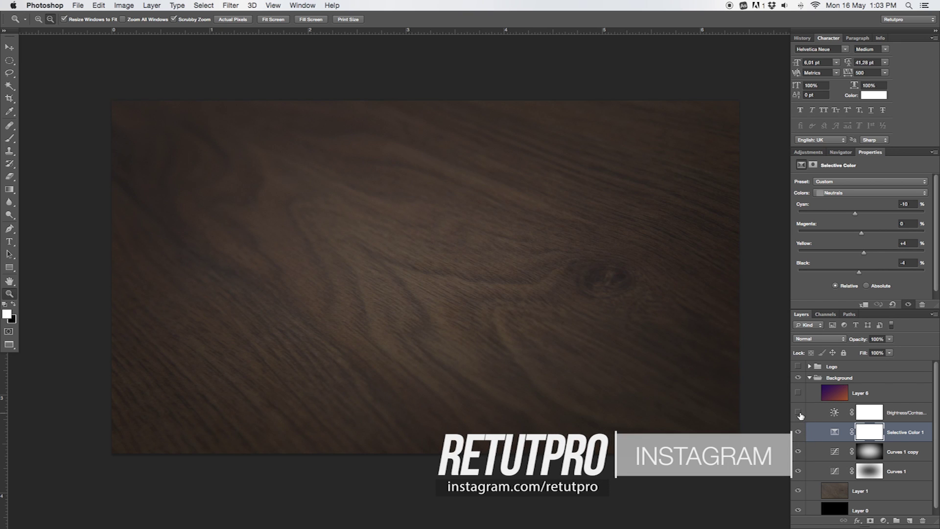
left_click(800, 416)
- Compare the wood with and without the Brightness/Contrast adjustment
left_click(901, 416)
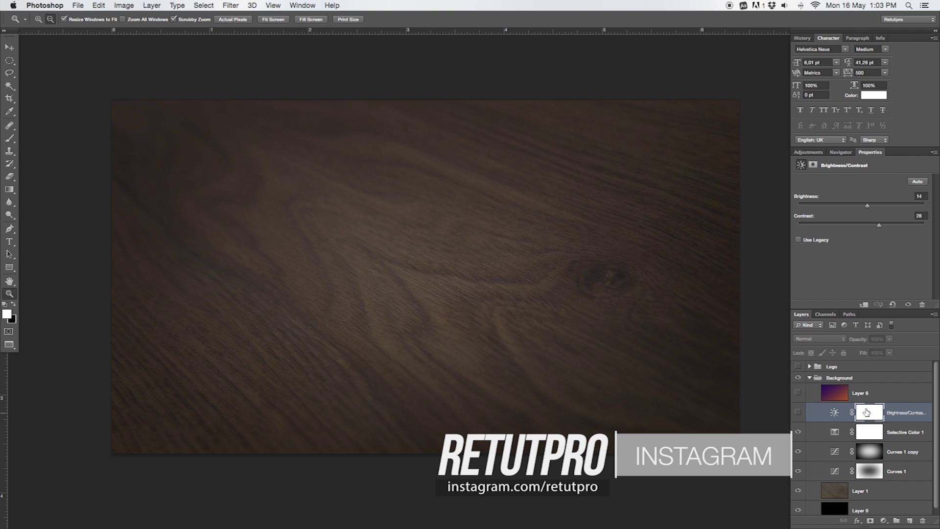
left_click(798, 413)
left_click(798, 413)
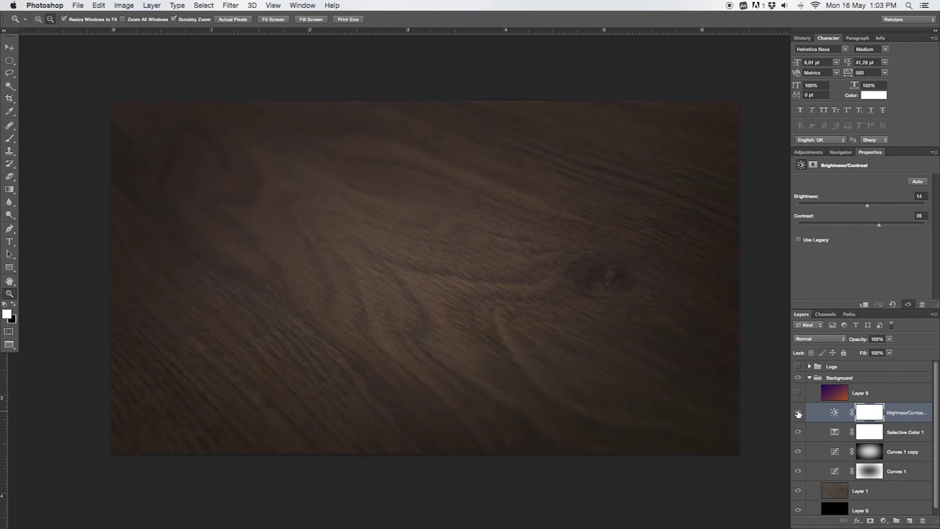
left_click(798, 414)
left_click(798, 414)
- Show Layer 6's purple-to-orange gradient over the wood and browse the Gradient tool presets
left_click(898, 389)
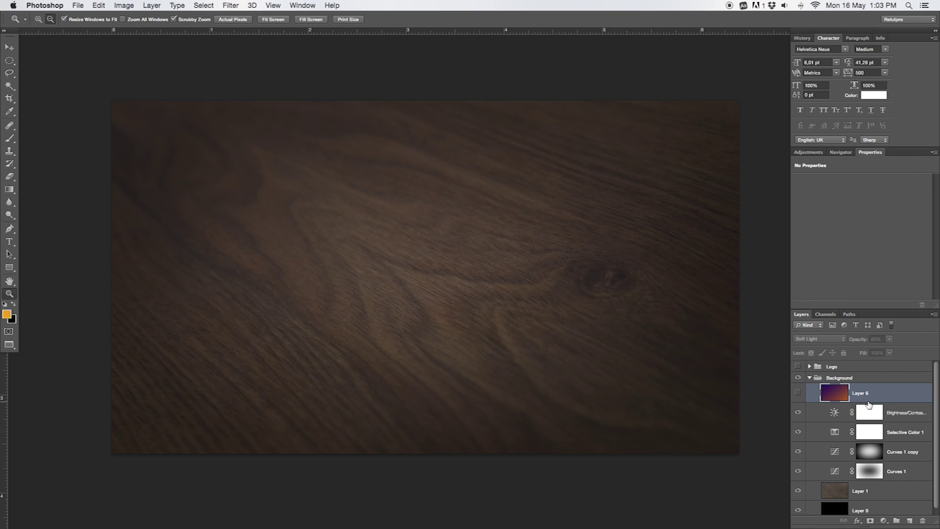
left_click(798, 394)
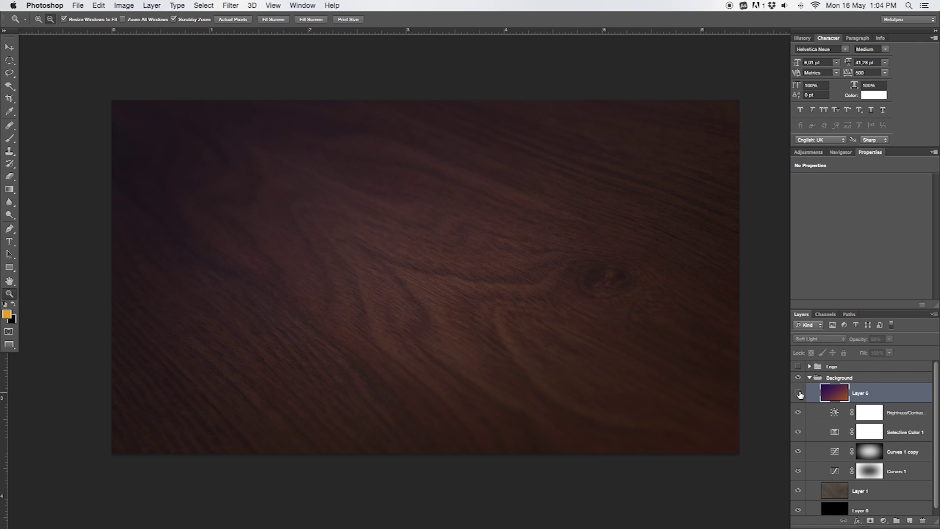
left_click(799, 394)
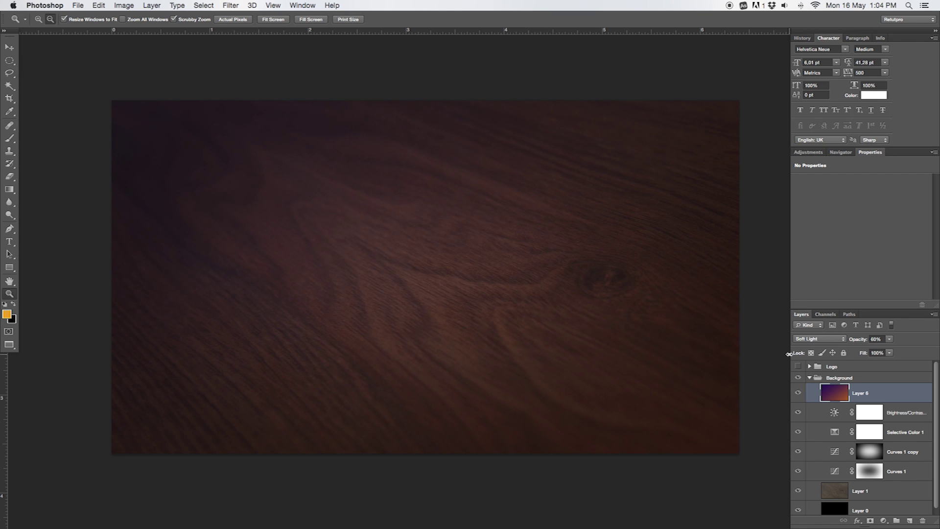
left_click(10, 189)
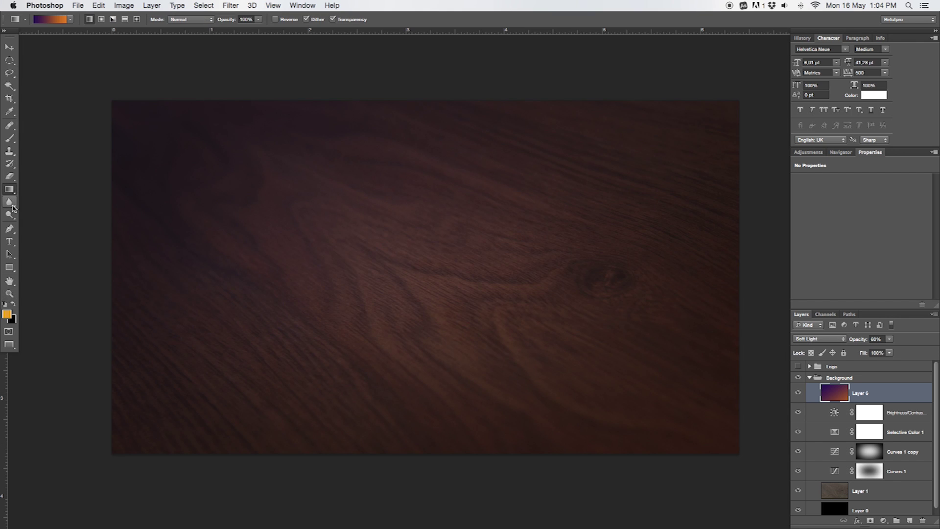
left_click(68, 21)
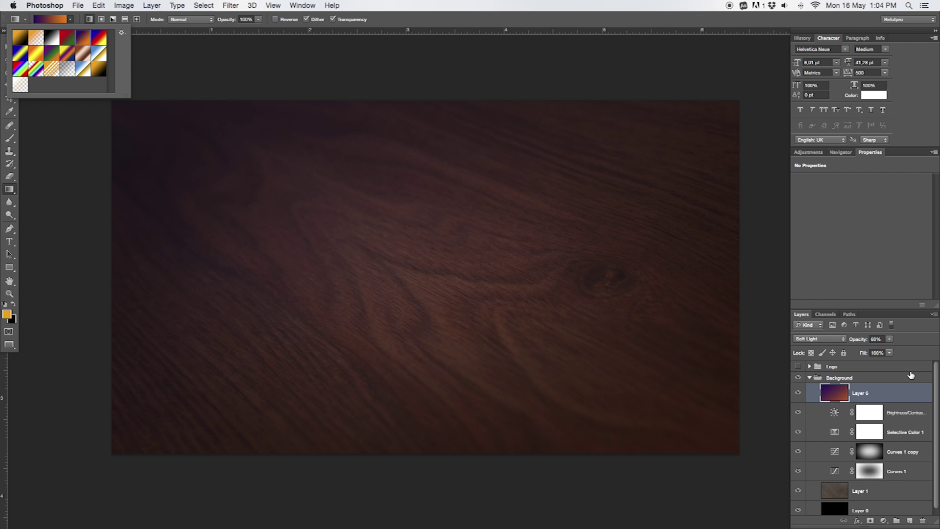
left_click(873, 393)
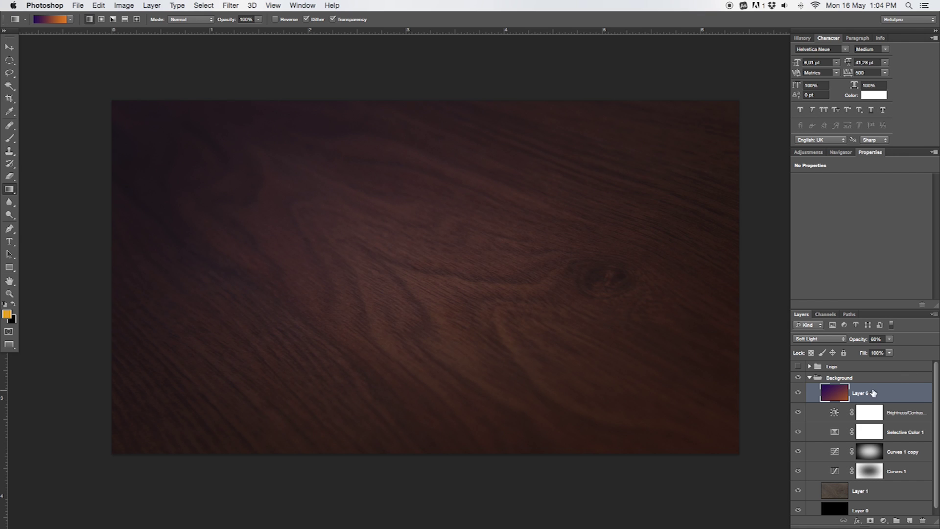
- Try Normal blending on Layer 6, then return it to Soft Light
left_click(836, 339)
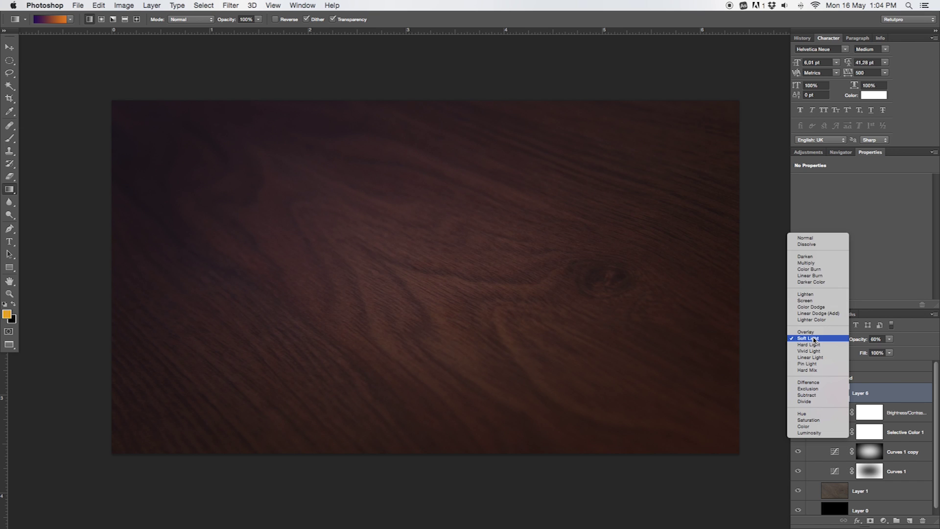
left_click(805, 237)
left_click(823, 339)
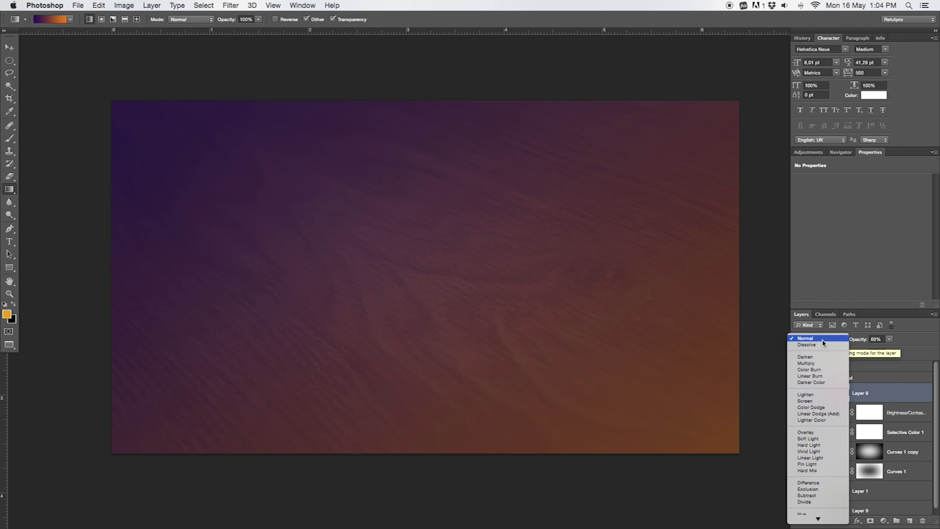
left_click(823, 340)
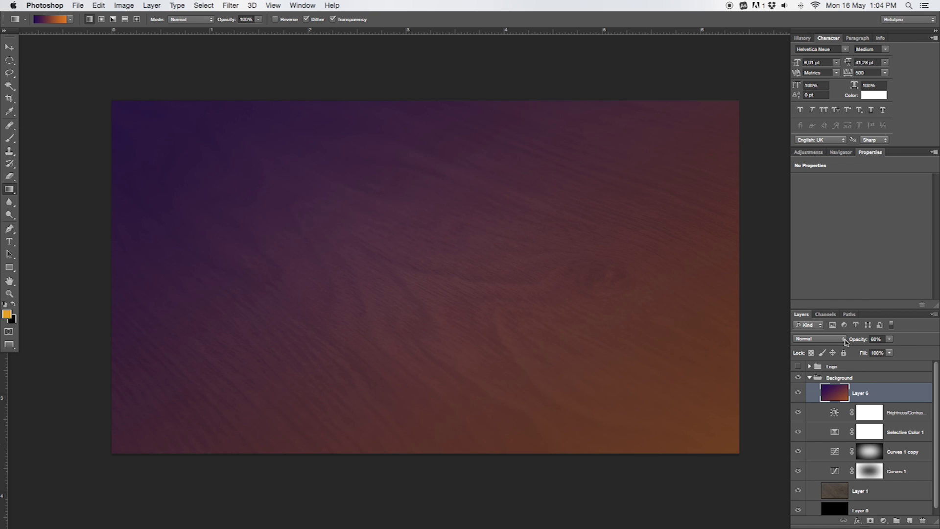
left_click(845, 342)
- Hide Layer 6, Brightness/Contrast, Selective Color 1 and both Curves layers, then pan the canvas left
left_click(828, 439)
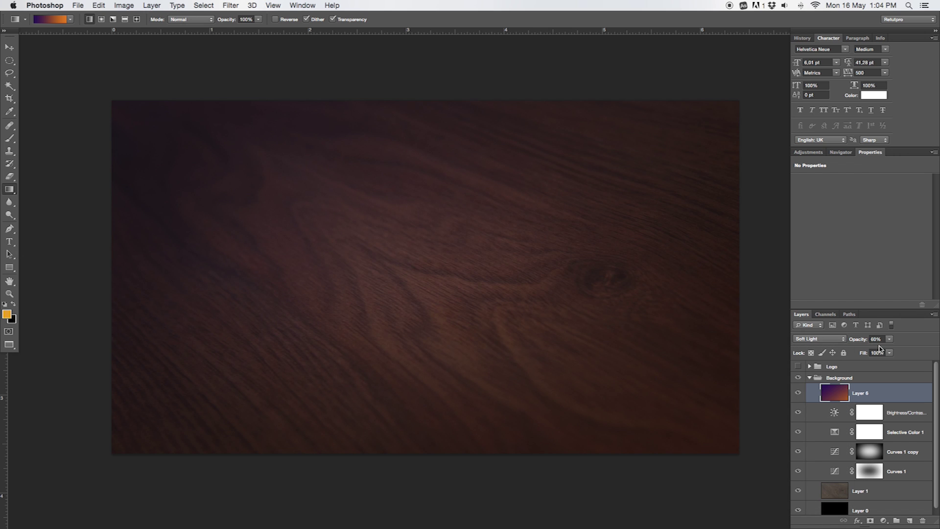
left_click_drag(798, 393, 799, 412)
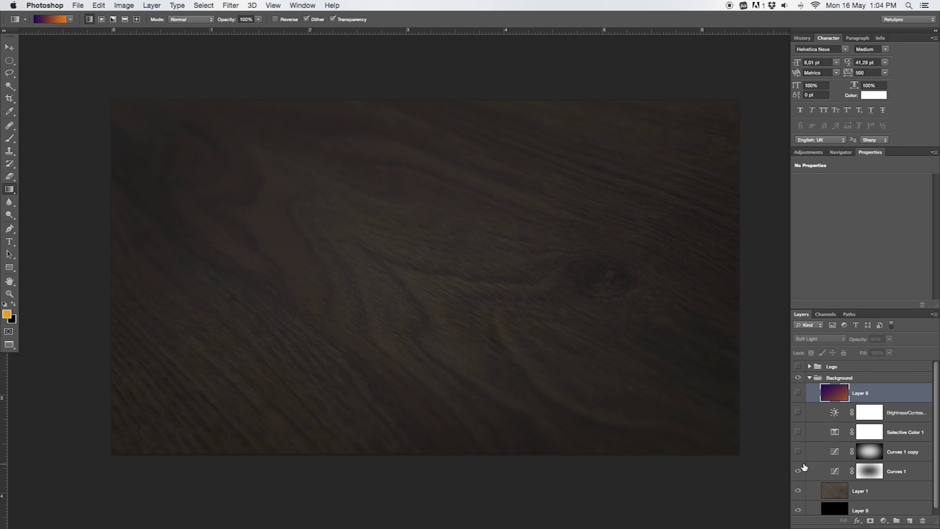
left_click_drag(799, 453, 801, 470)
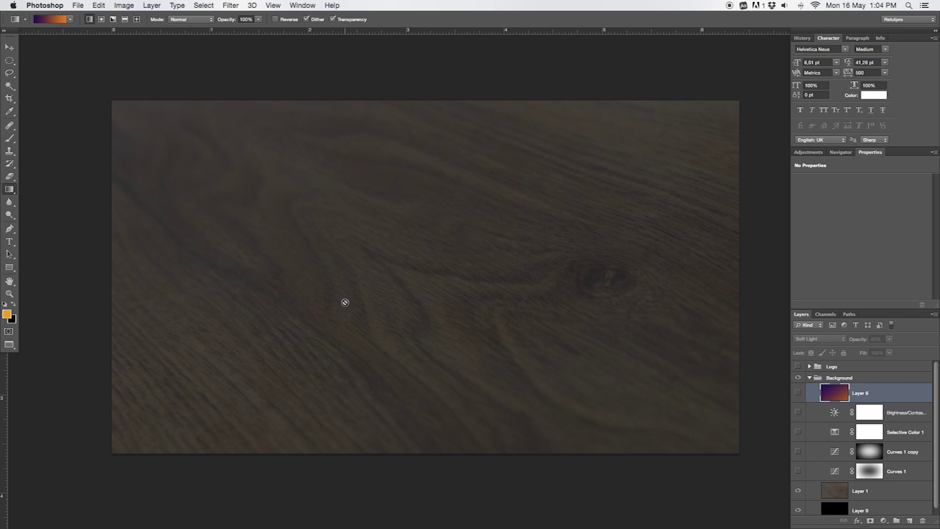
left_click_drag(392, 278, 281, 206)
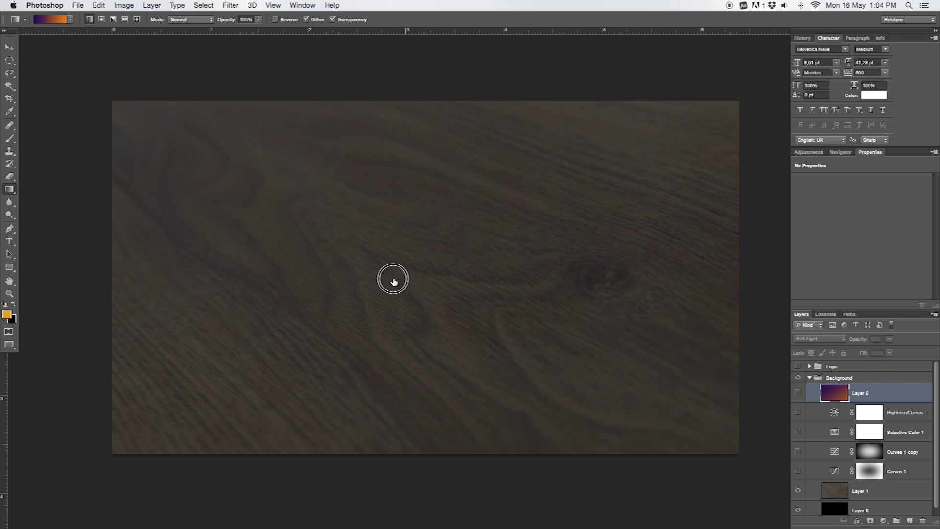
- Draw a large elliptical selection and position it over the centre of the wood
left_click(9, 60)
right_click(10, 61)
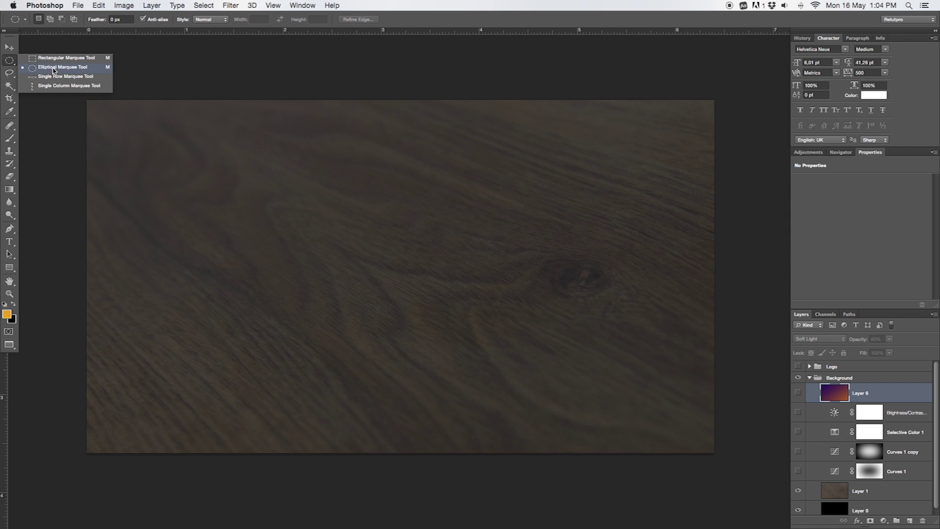
left_click(74, 68)
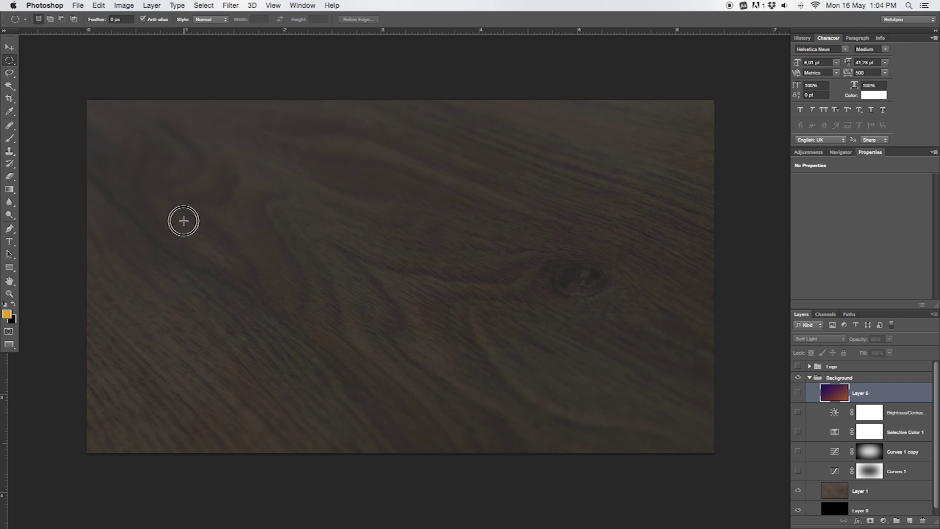
mouse_move(182, 220)
left_mouse_down()
mouse_move(677, 404)
mouse_move(662, 395)
left_mouse_up()
left_click_drag(504, 294, 474, 247)
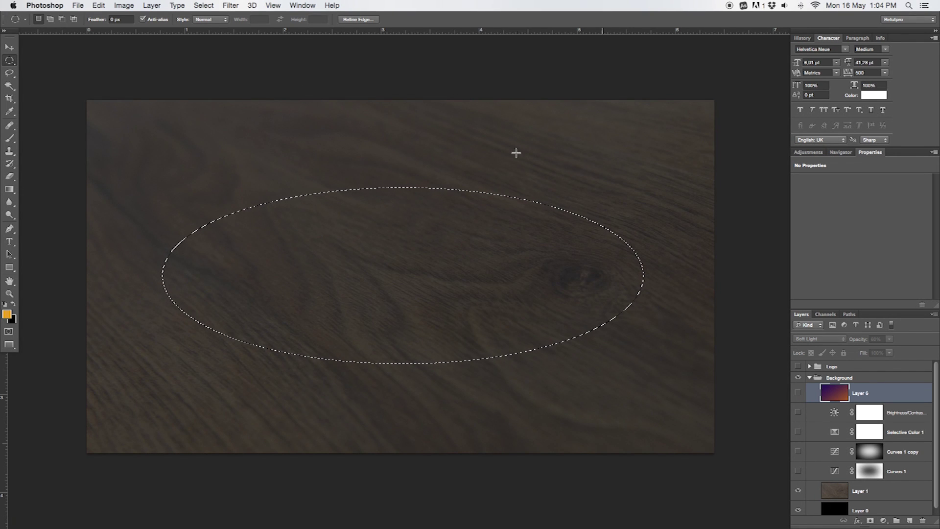
- Feather the oval selection with a 250-pixel radius
left_click(153, 5)
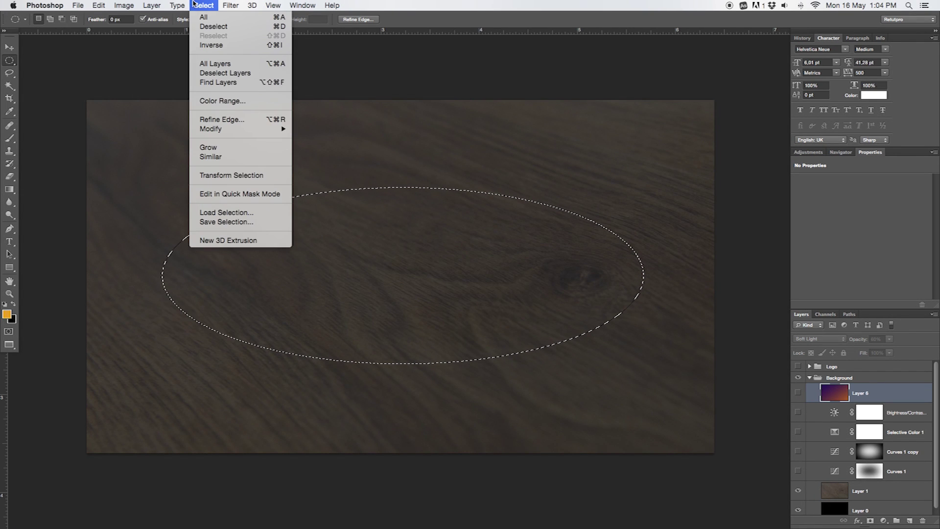
mouse_move(211, 129)
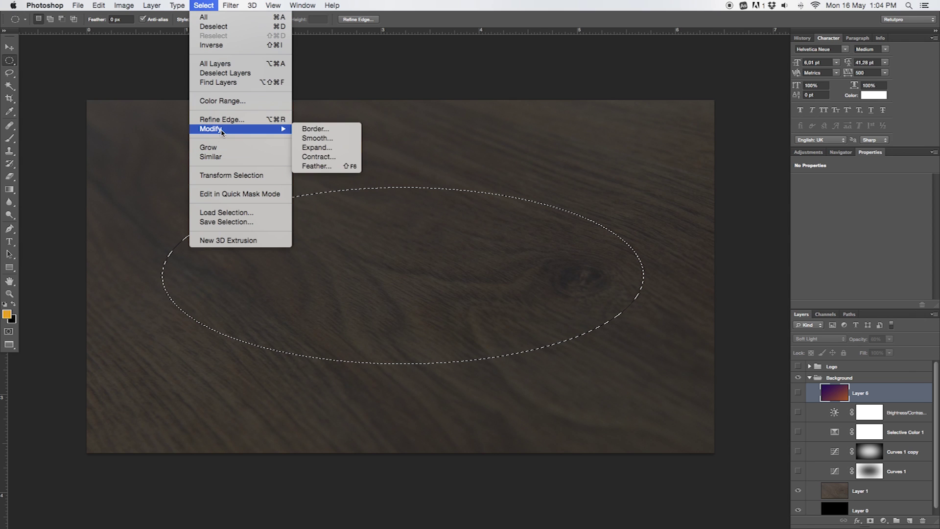
left_click(324, 170)
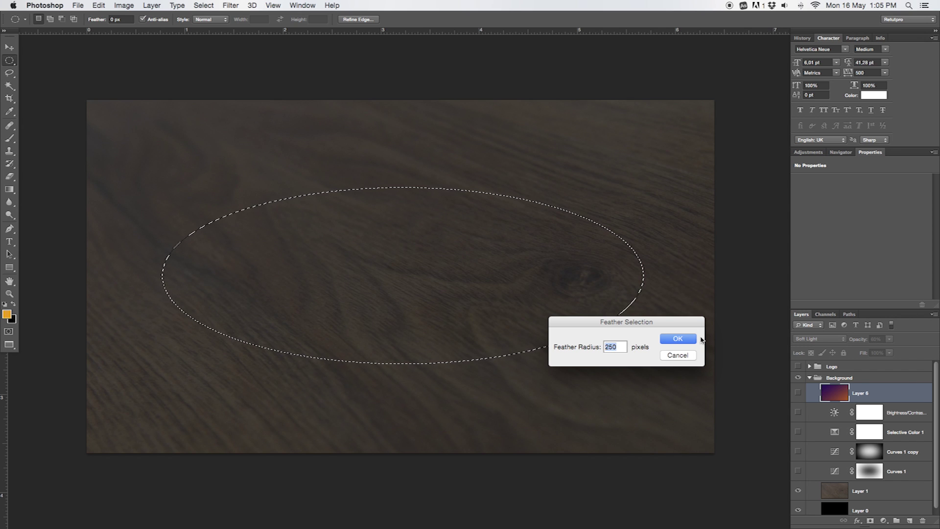
left_click(678, 339)
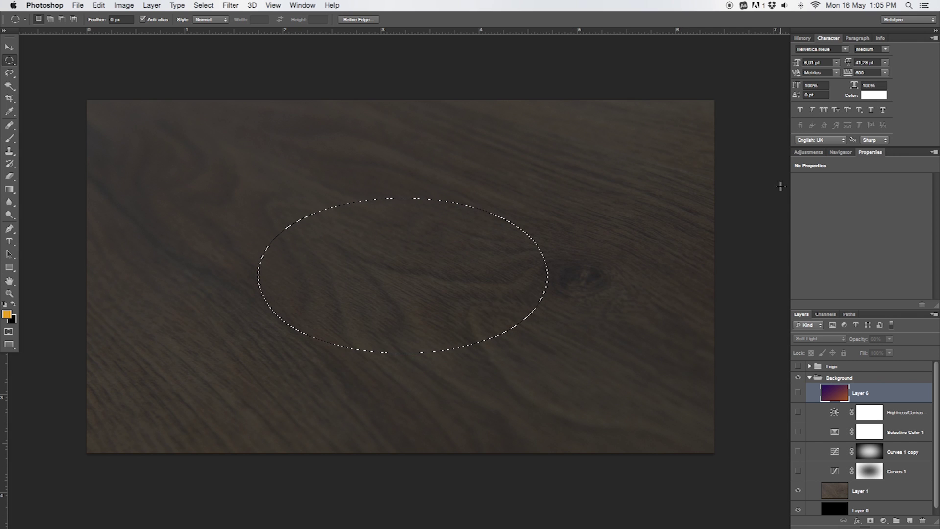
left_click(809, 152)
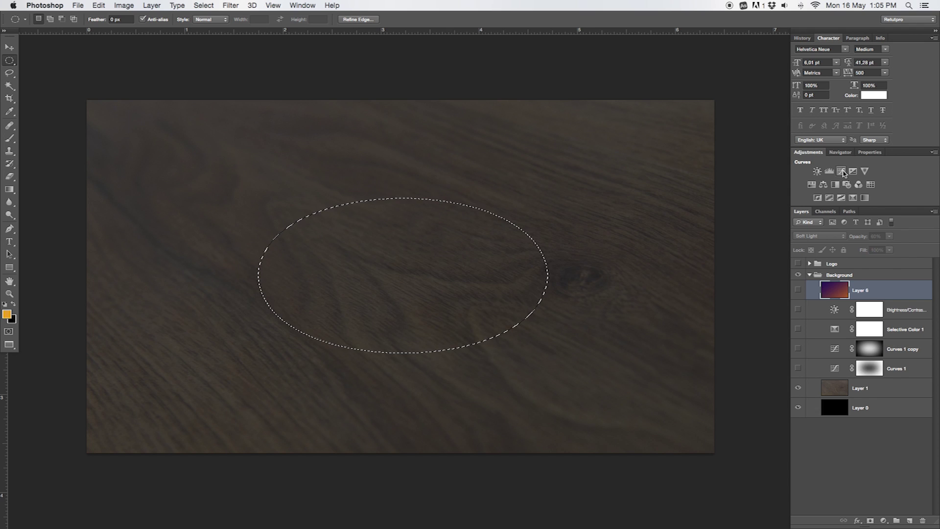
- Add a Curves 2 adjustment masked to the oval and pull its curve down to darken the wood
left_click(842, 171)
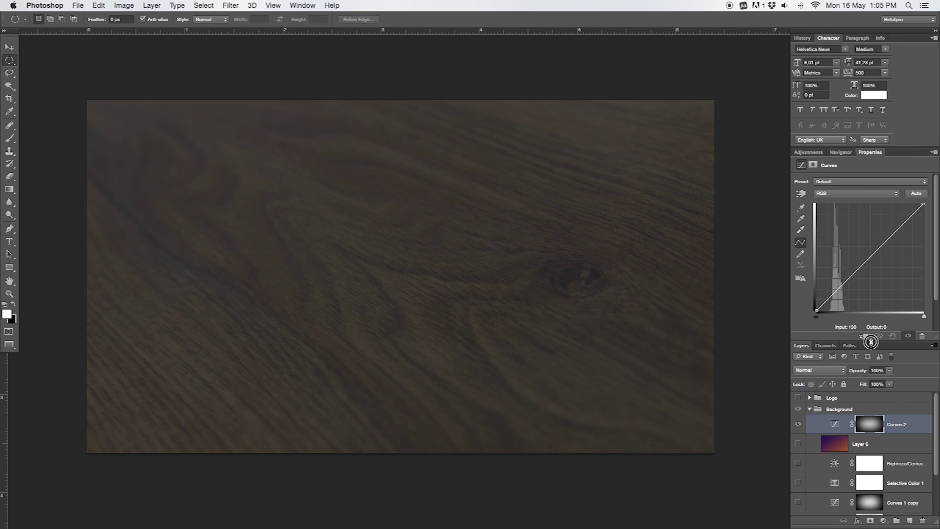
left_click_drag(871, 308, 871, 344)
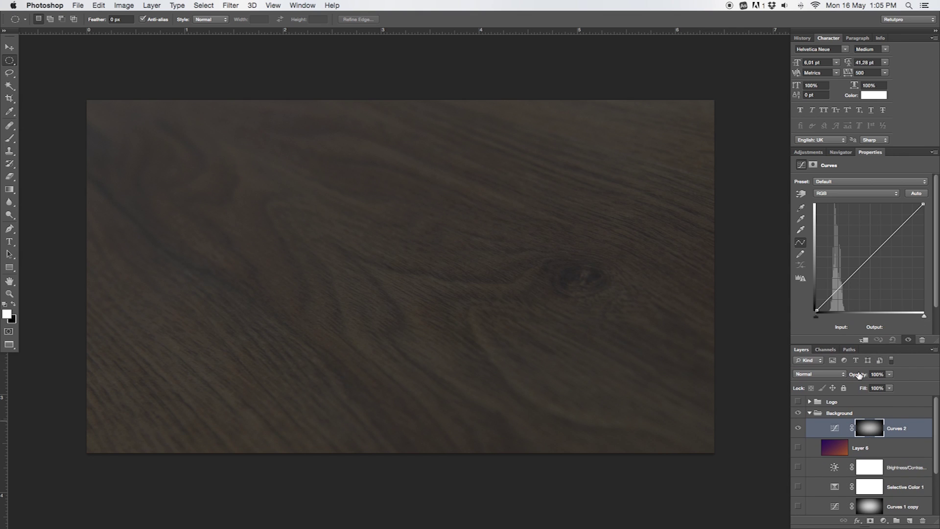
left_click_drag(844, 285, 844, 296)
left_click(888, 247)
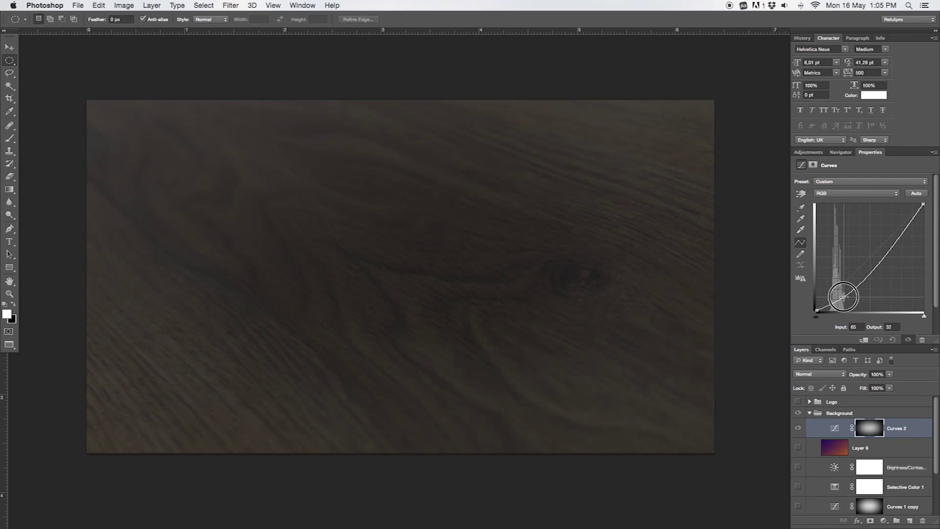
left_click_drag(843, 296, 830, 277)
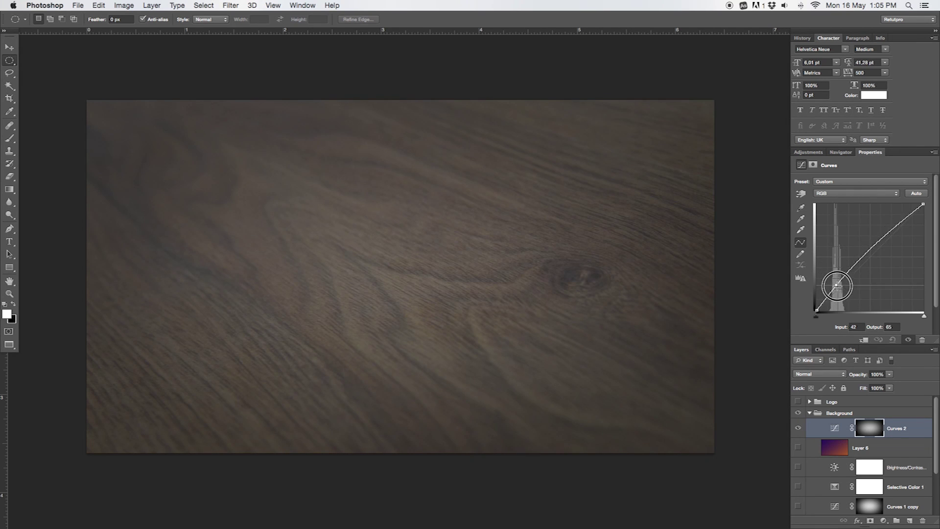
left_click_drag(830, 277, 846, 299)
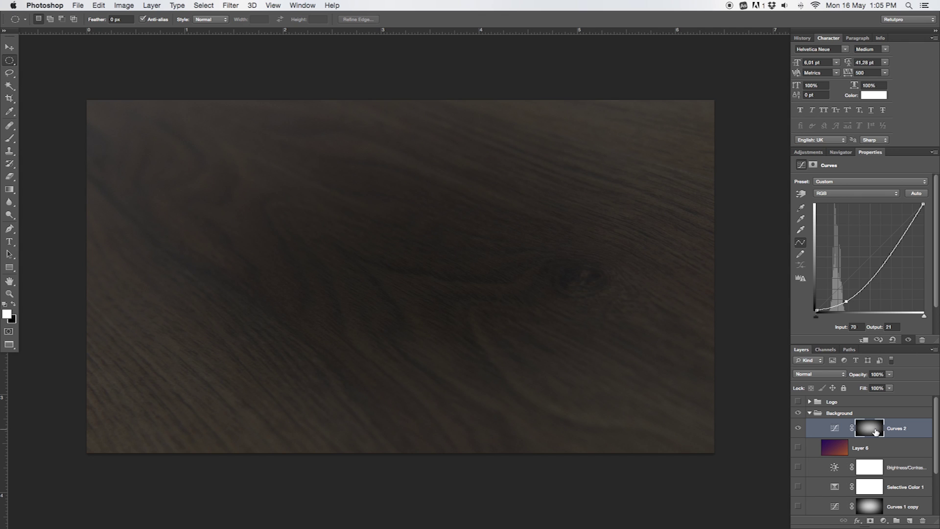
left_click(875, 432)
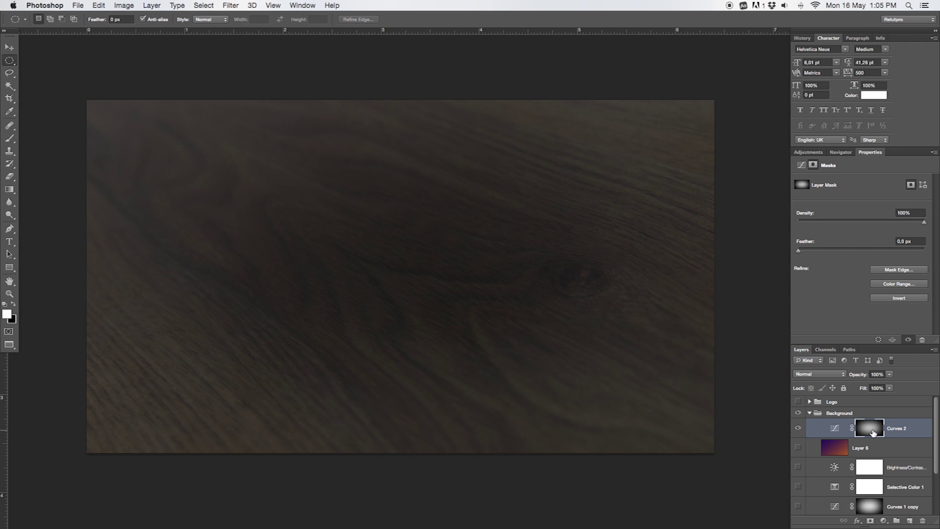
- Invert the Curves 2 mask, duplicate it as Curves 2 copy, and raise the copy's curve
left_click_drag(873, 433, 870, 435)
key("super+i")
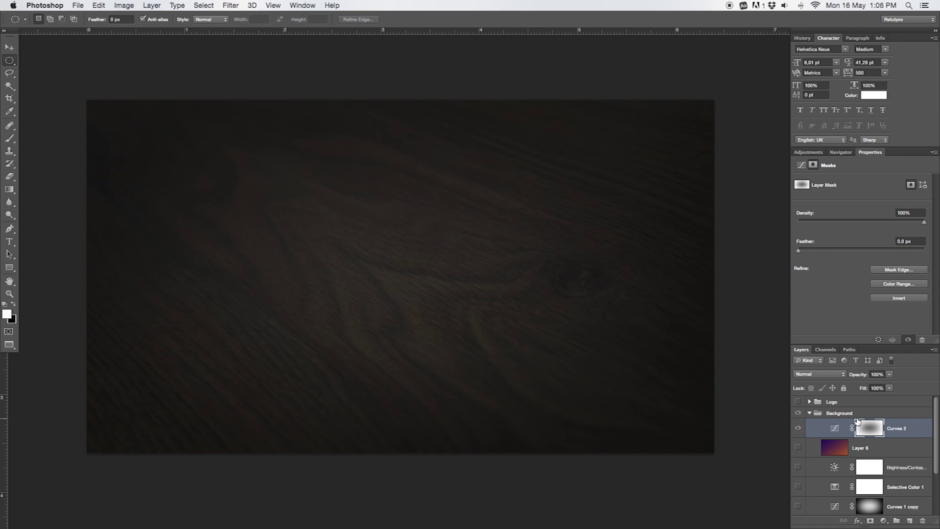
key("super+j")
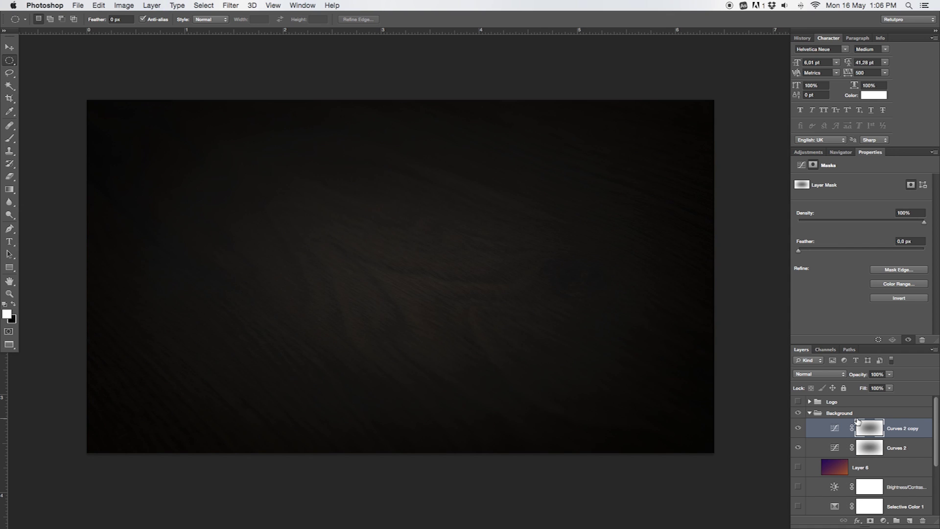
mouse_move(857, 421)
left_mouse_down()
mouse_move(861, 452)
mouse_move(872, 446)
left_mouse_up()
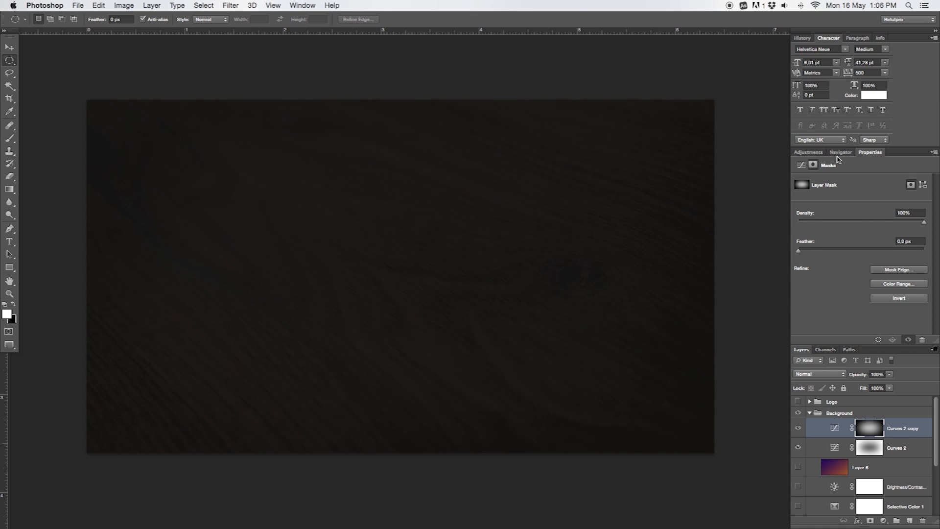
left_click(834, 428)
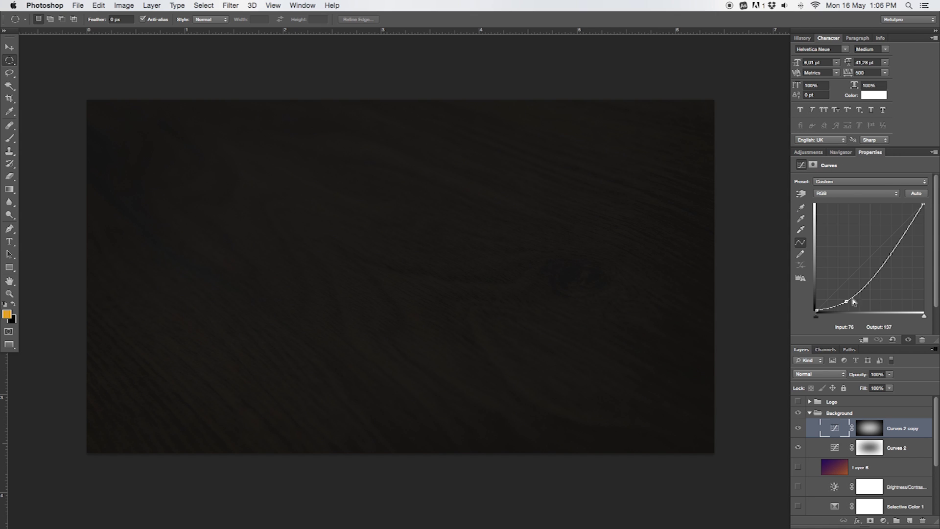
mouse_move(854, 302)
left_mouse_down()
mouse_move(870, 221)
mouse_move(863, 214)
left_mouse_up()
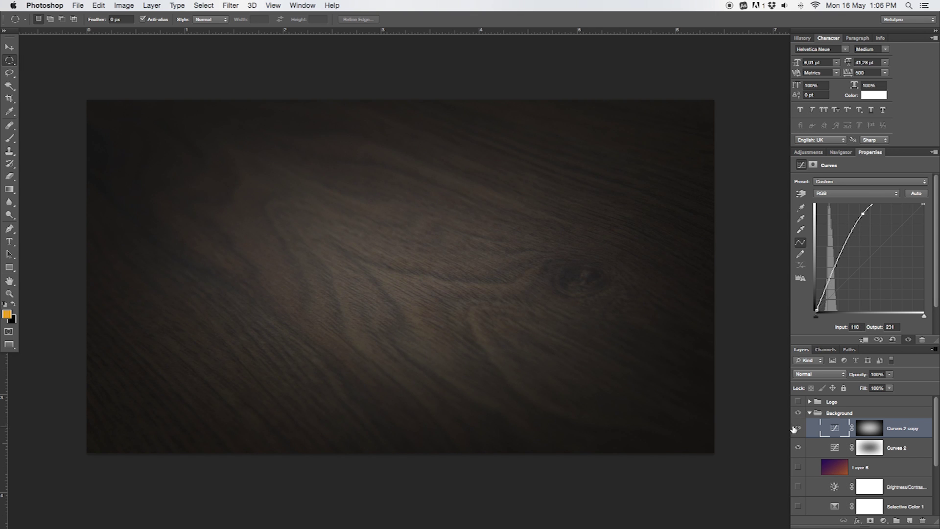
key("BackSpace")
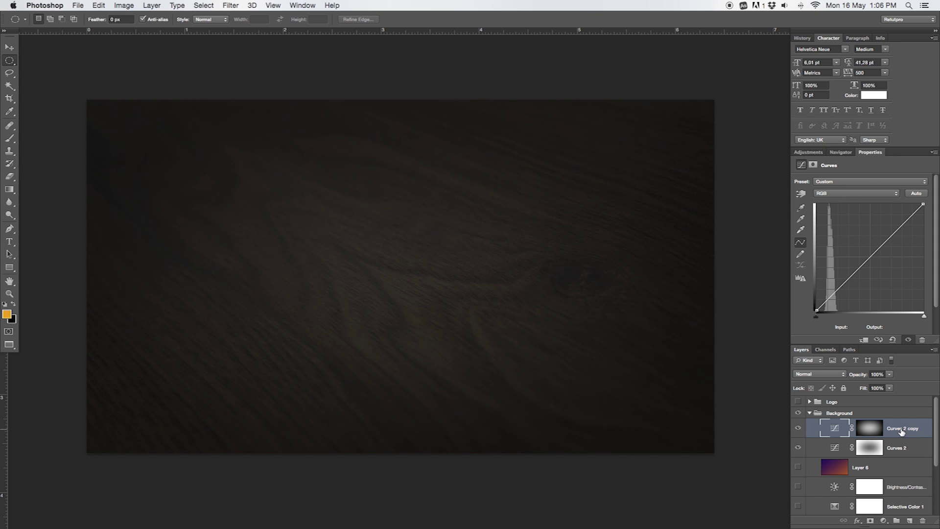
- Delete both Curves 2 layers and re-enable Curves 1, Curves 1 copy, Brightness/Contrast and Layer 6
key("BackSpace")
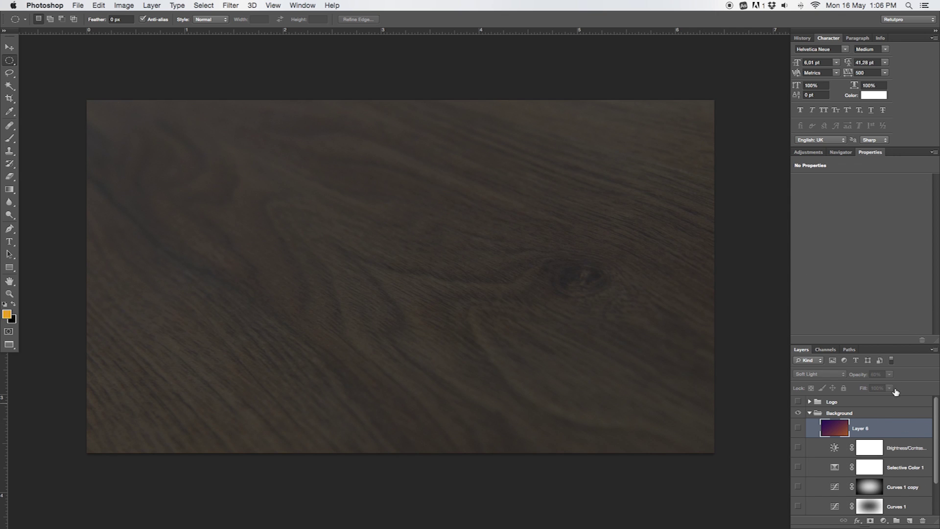
left_click_drag(890, 343, 902, 193)
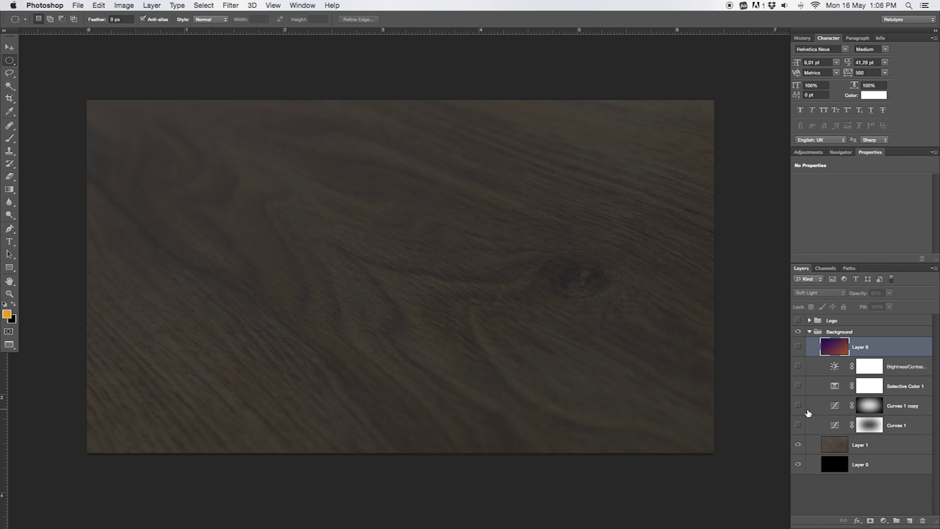
left_click(797, 424)
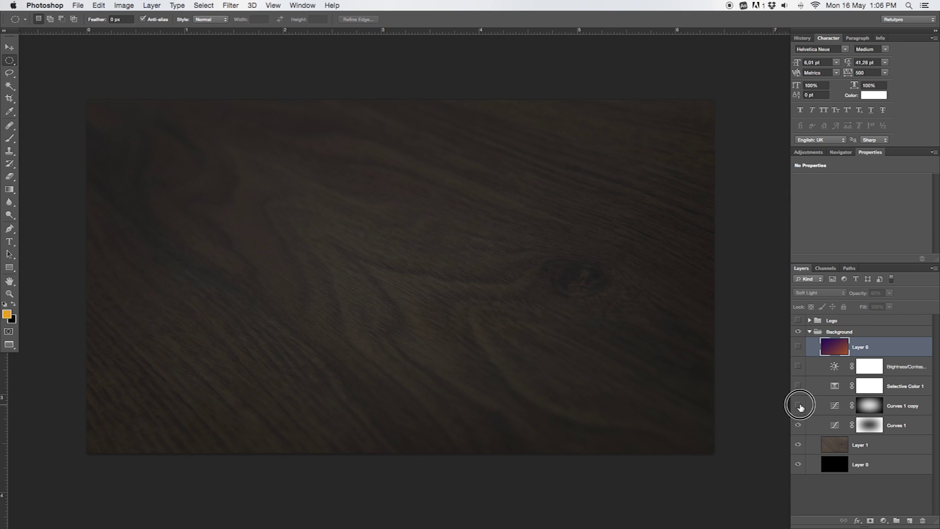
left_click(799, 406)
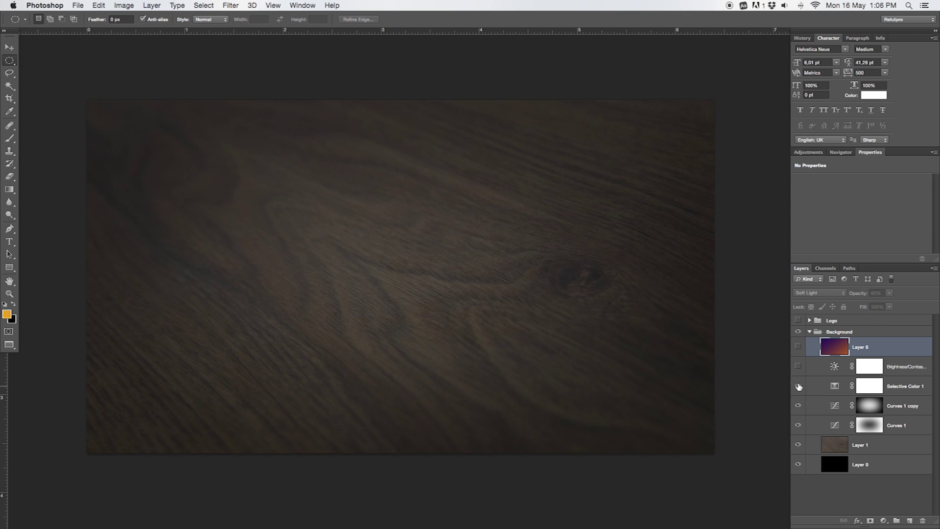
left_click(798, 366)
left_click(799, 347)
- Collapse the Background group and briefly reveal the Thomas Bau logo before hiding it
left_click(809, 332)
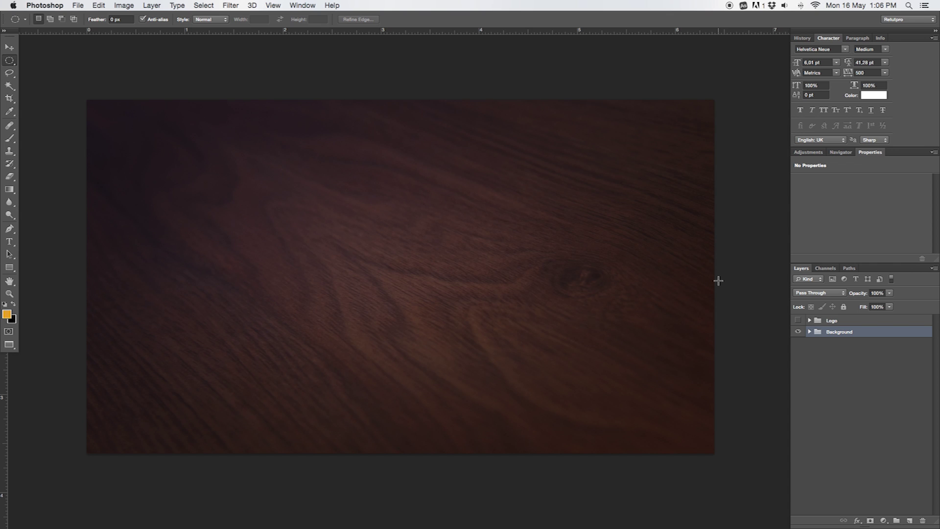
left_click(799, 320)
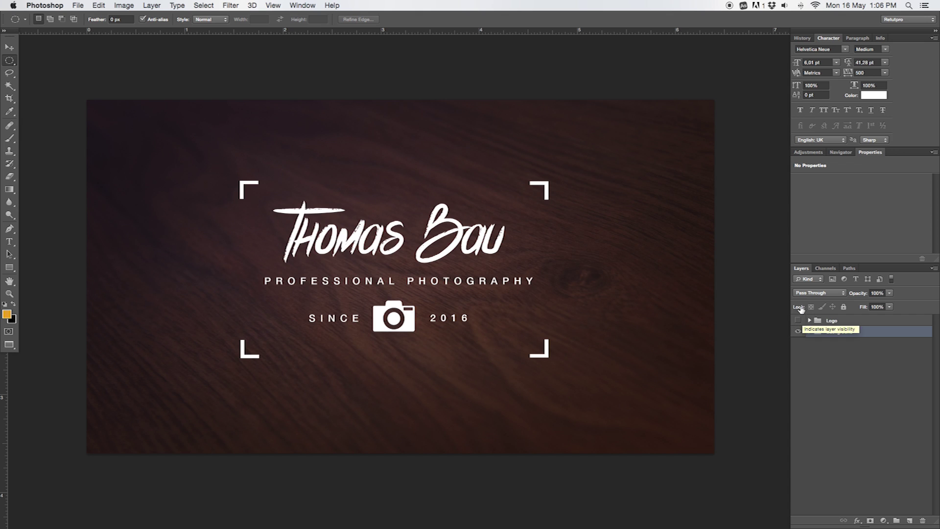
left_click(799, 321)
- Add a horizontal guide at 50% using View > New Guide
left_click(273, 5)
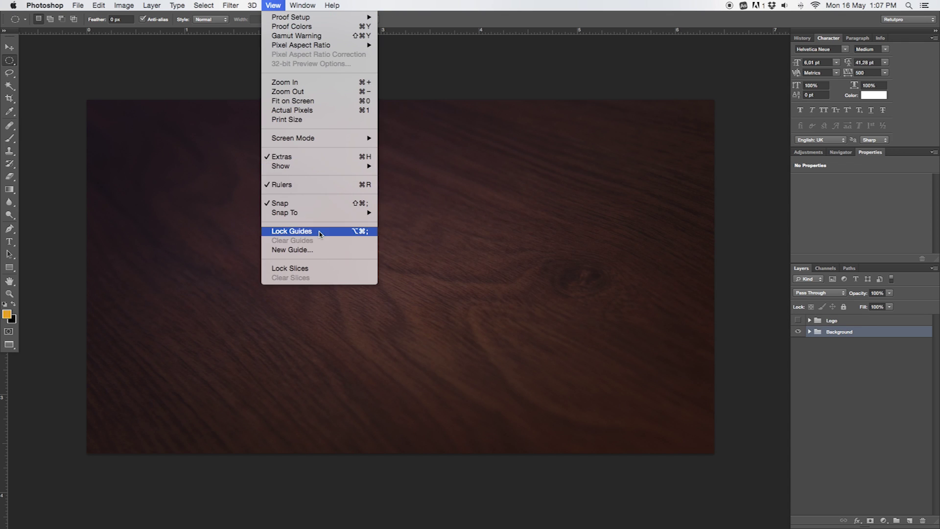
left_click(308, 249)
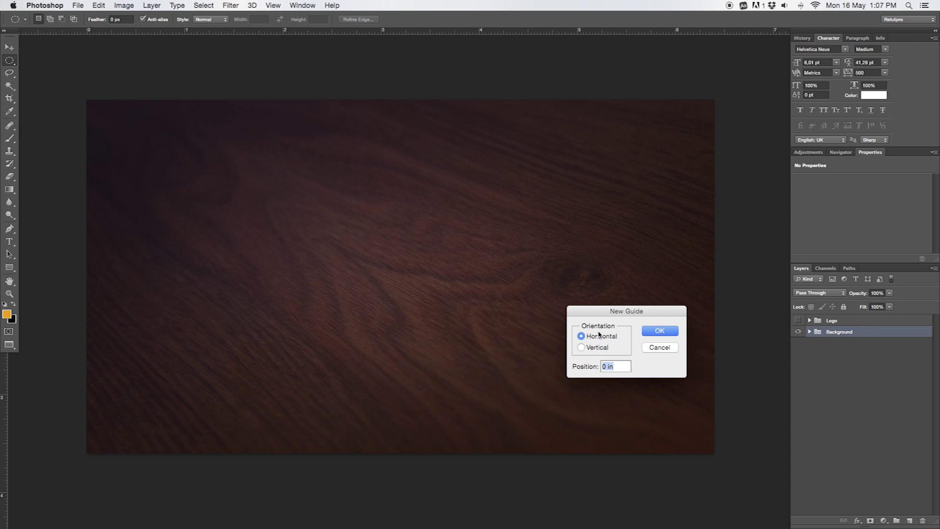
type("50%")
left_click(669, 330)
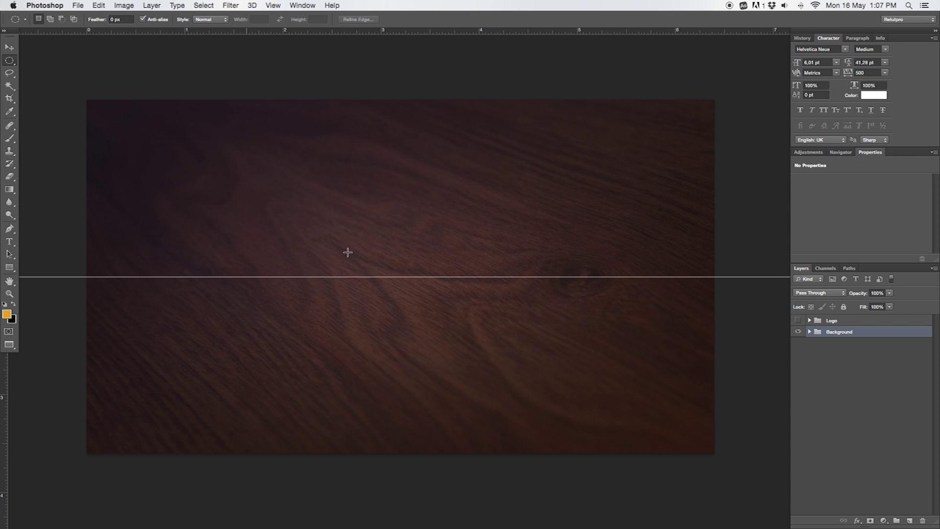
- Add a vertical guide at 50%, crossing the first at the card's centre
left_click(274, 5)
left_click(286, 251)
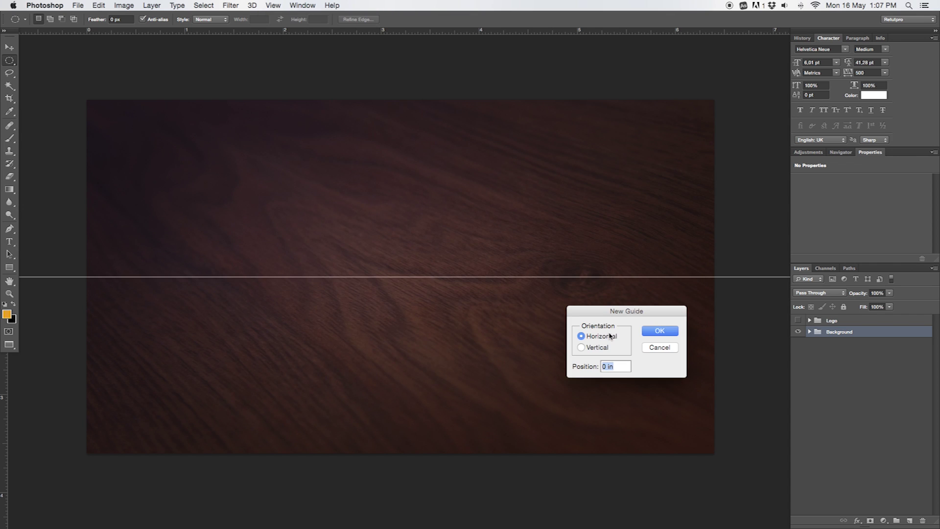
left_click(601, 346)
type("50")
left_click(659, 330)
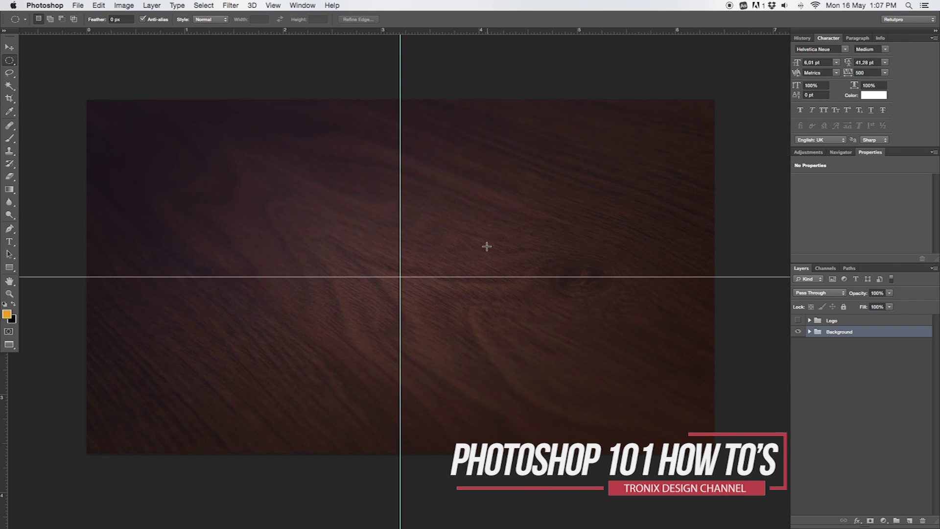
key("t")
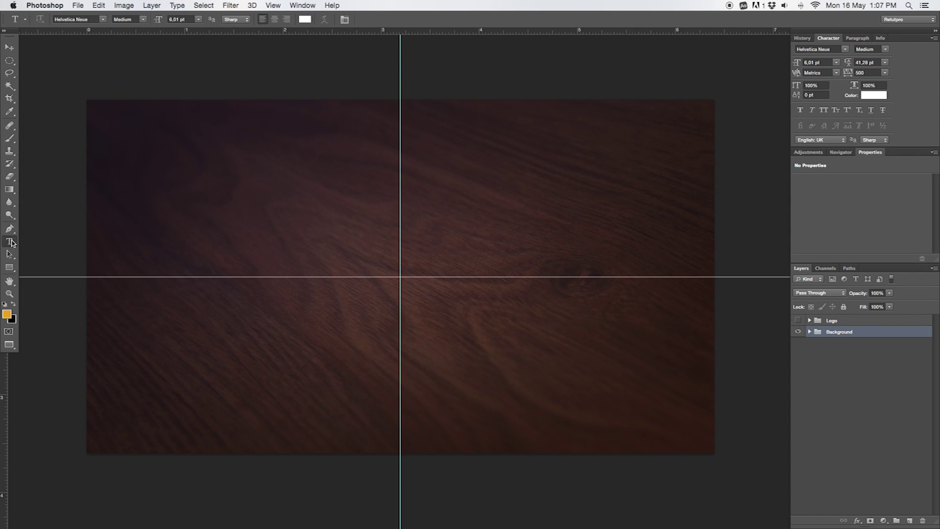
mouse_move(214, 166)
left_mouse_down()
mouse_move(636, 321)
mouse_move(669, 316)
left_mouse_up()
type("TH")
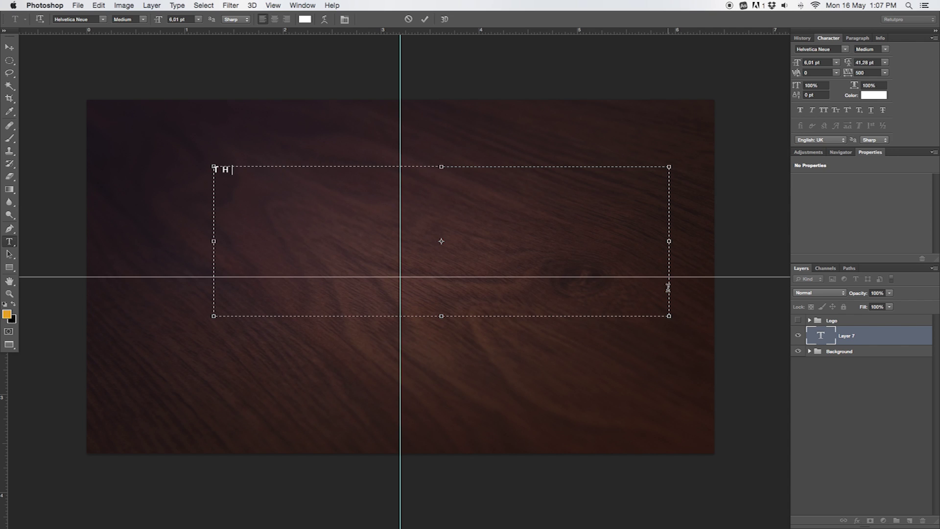
type("OMAS BA")
type("U")
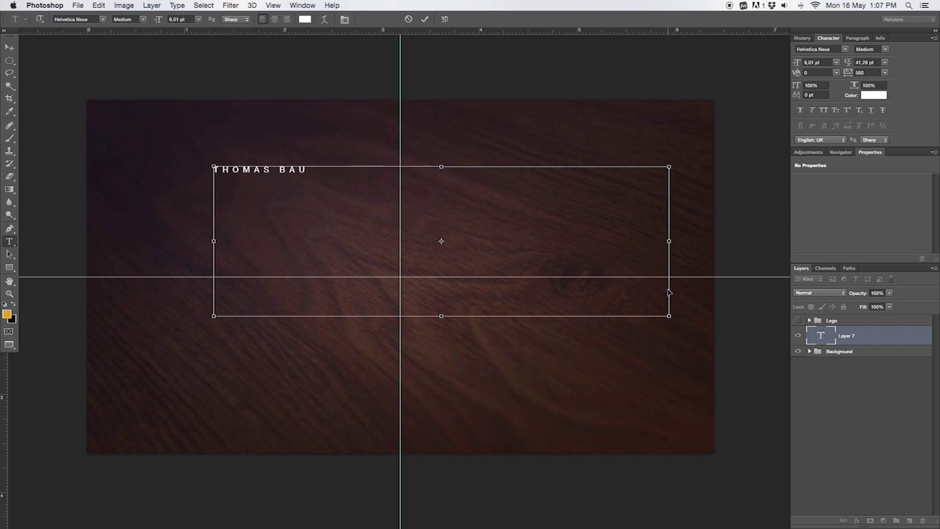
key("super+a")
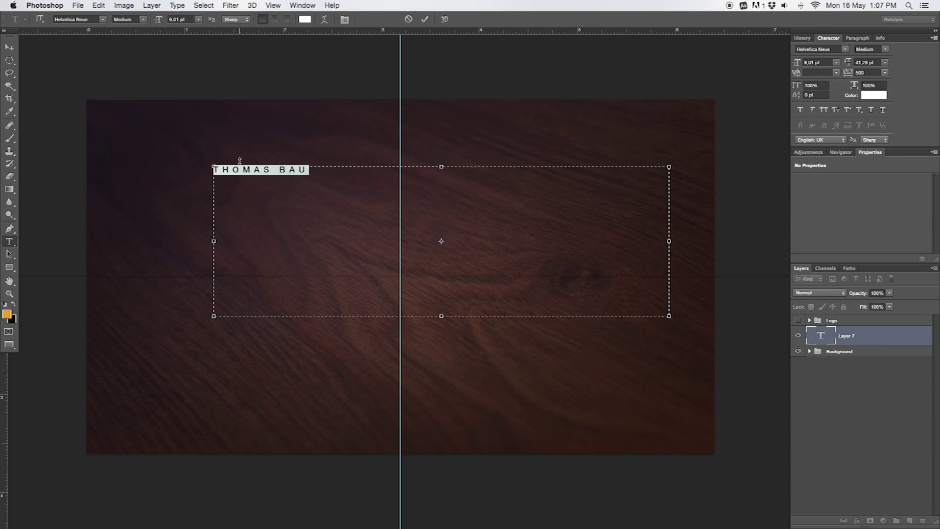
left_click(97, 19)
scroll(104, 29, "down", 10)
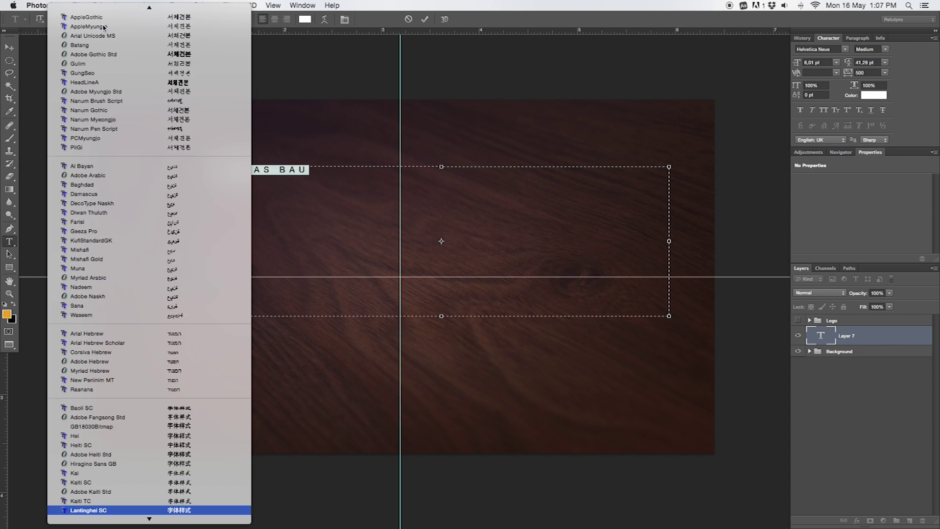
scroll(107, 51, "up", 2)
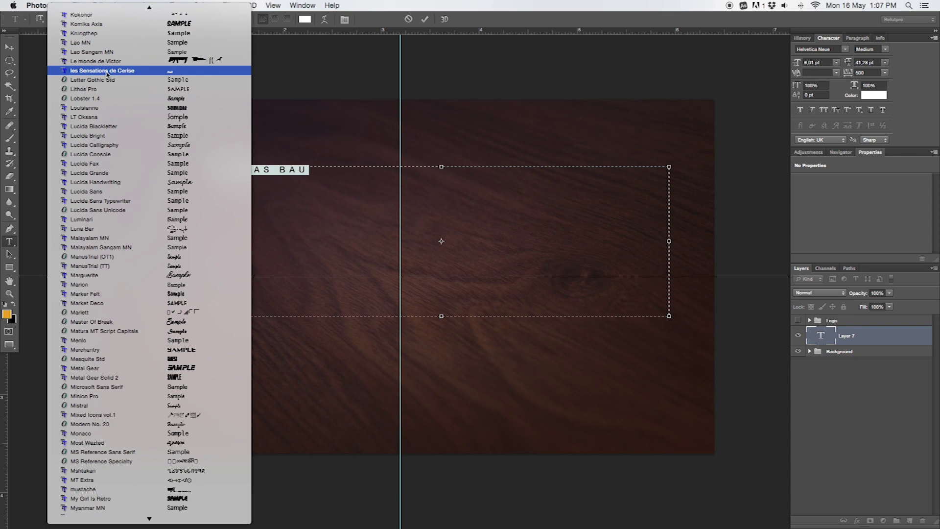
left_click(141, 72)
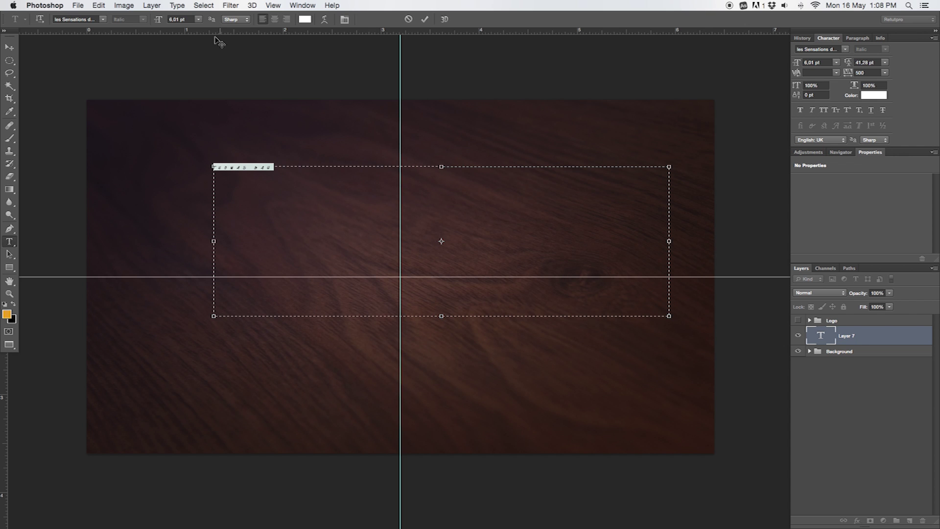
- Increase the name's font size to 115 pt
left_click(196, 20)
left_click(187, 22)
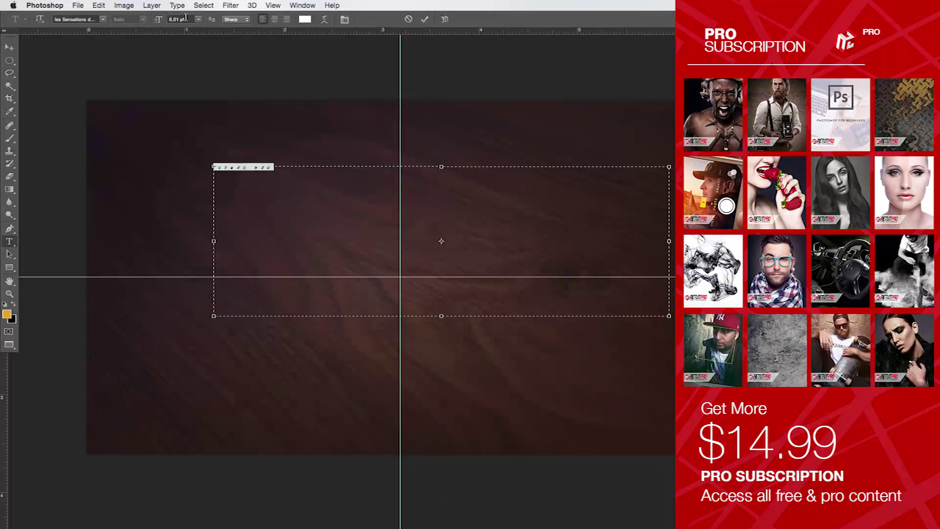
type("114")
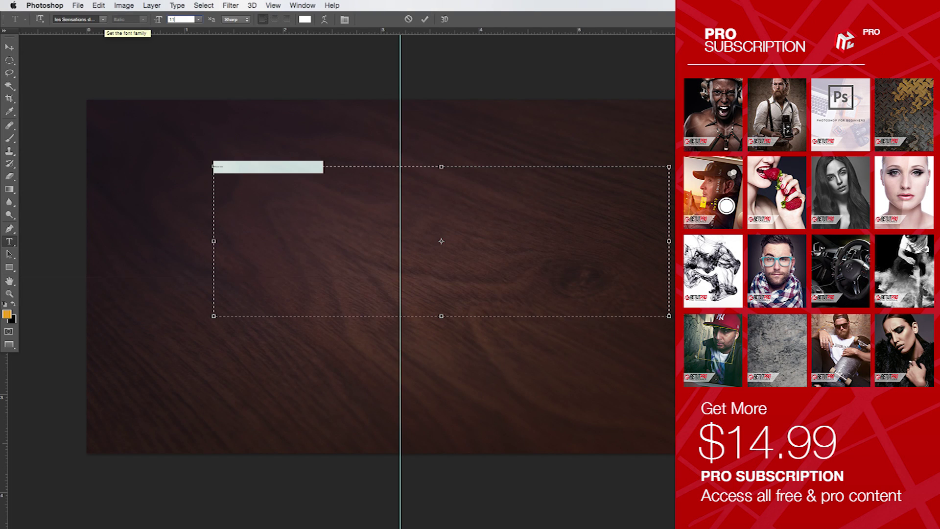
key("Return")
key("BackSpace")
type("5")
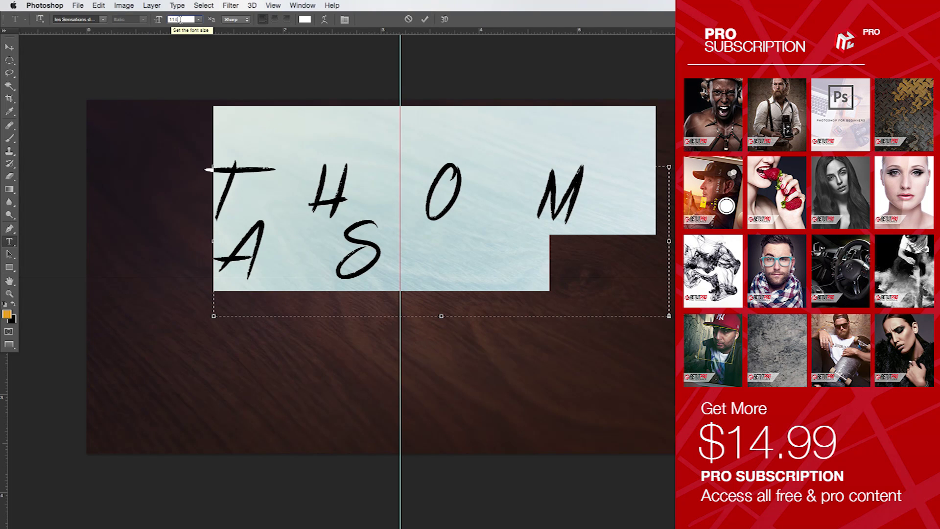
key("Up")
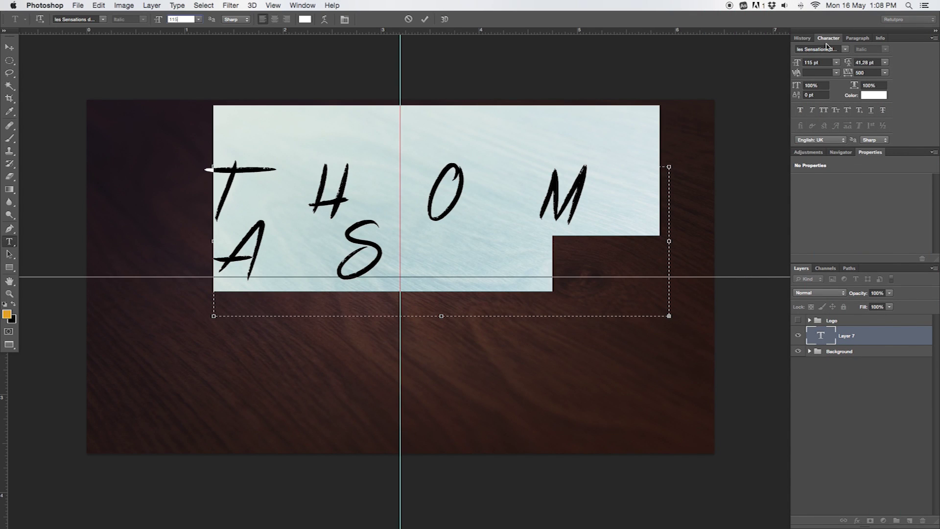
- Reset the name's letter spacing to 0 and reselect the whole name
left_click(862, 70)
key("Return")
type("0")
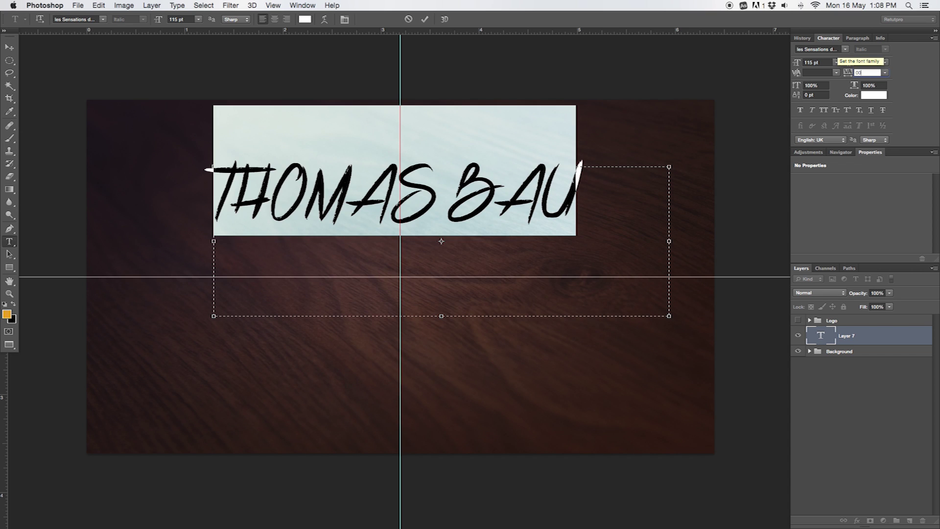
left_click(290, 4)
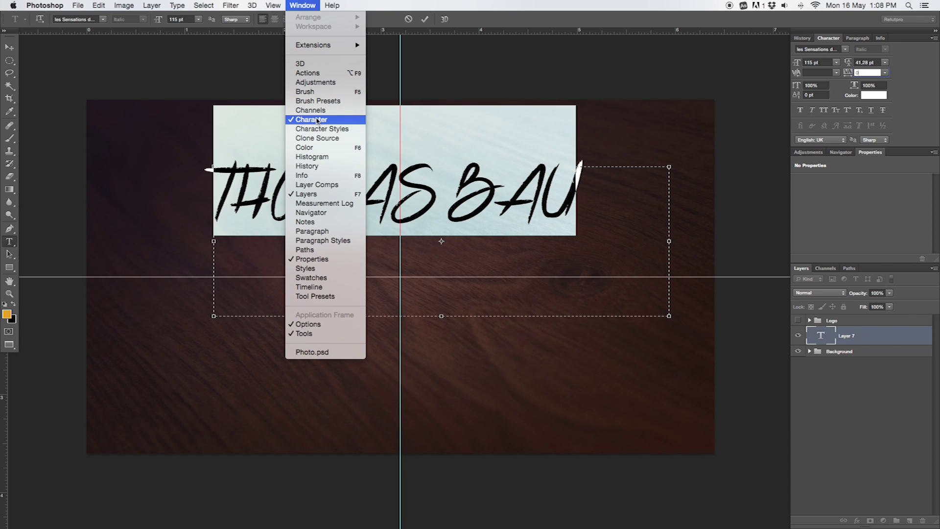
left_click(894, 83)
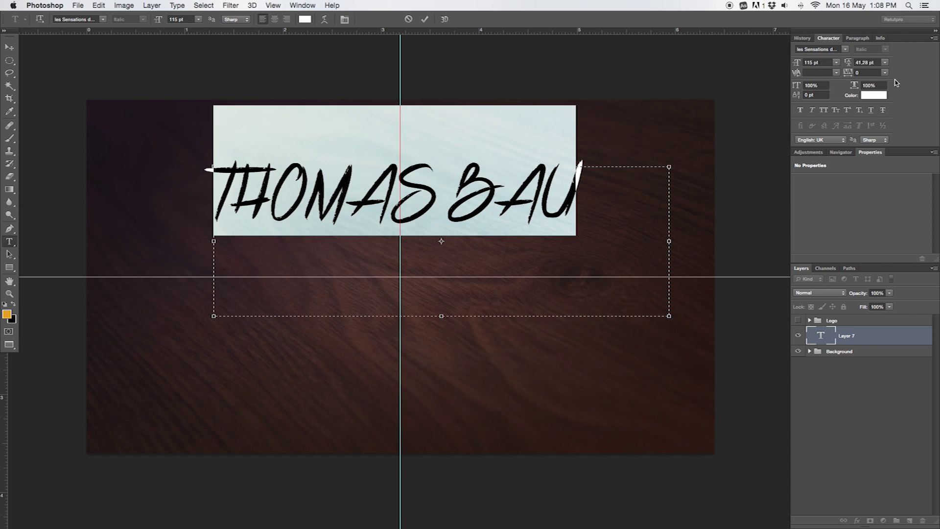
left_click(445, 205)
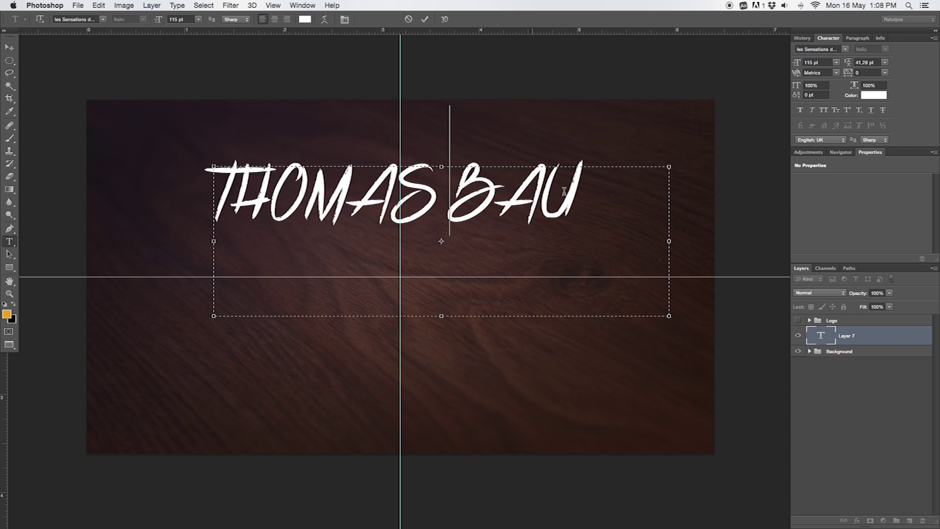
left_click_drag(577, 193, 220, 166)
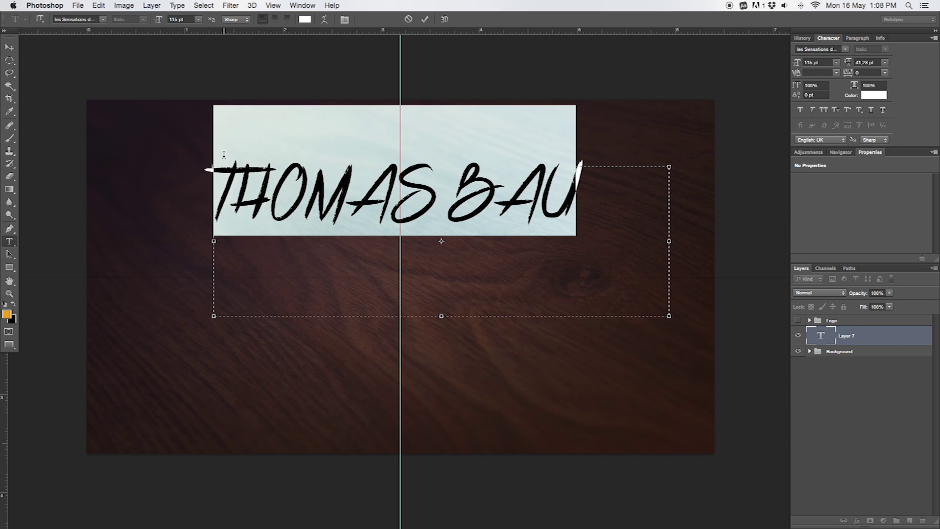
key("BackSpace")
type("T")
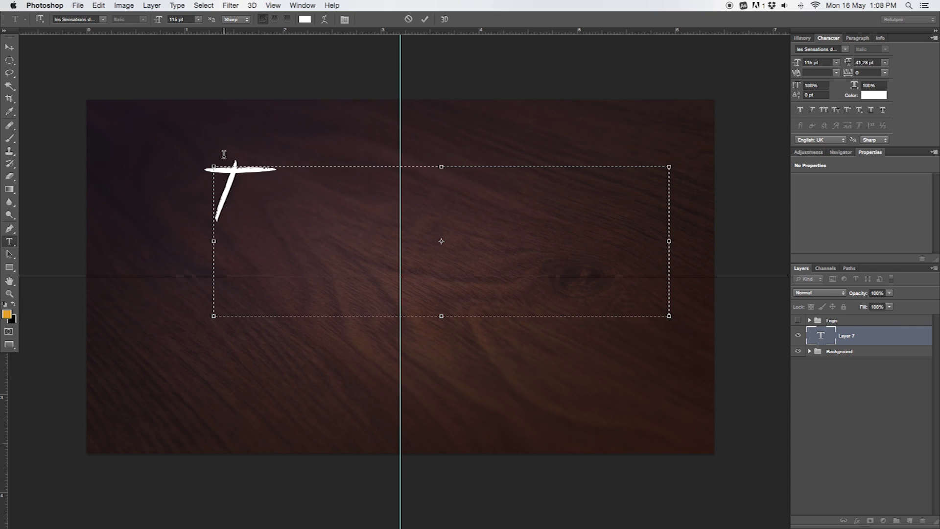
type("HOMA")
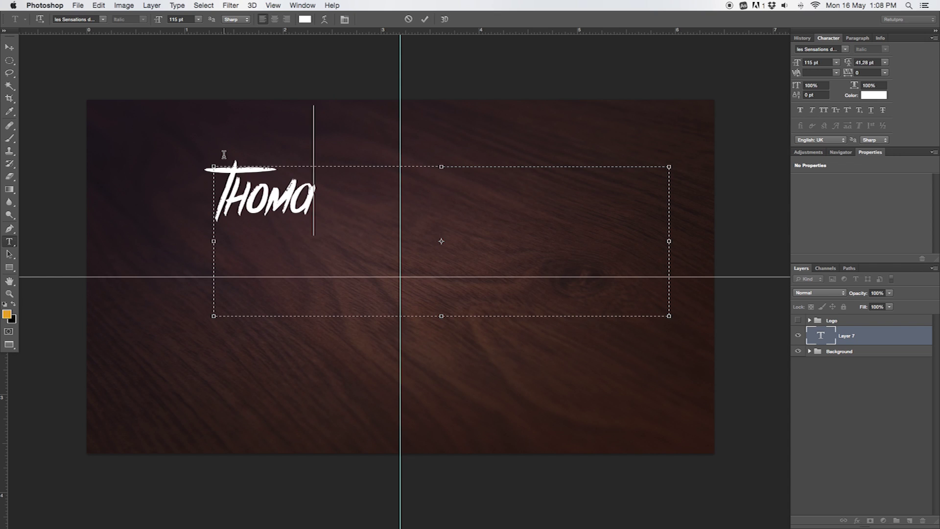
type("S B ")
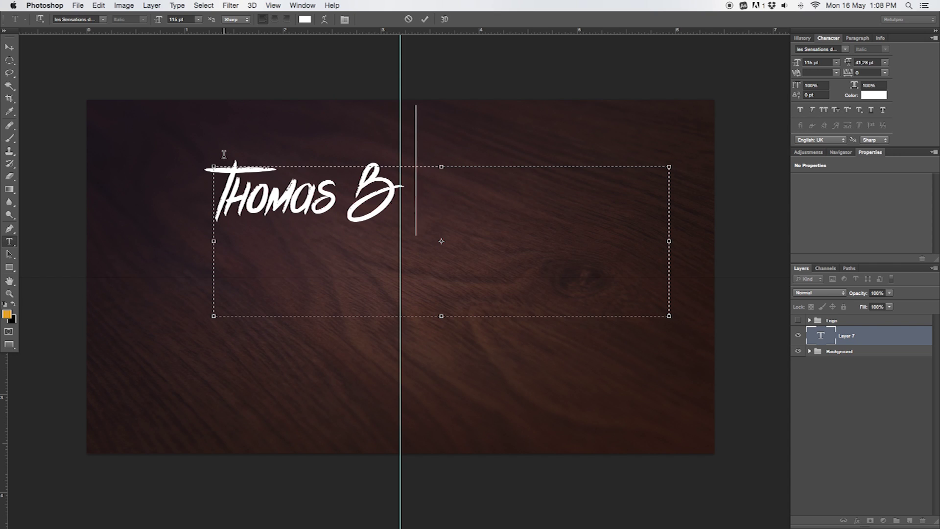
type("au")
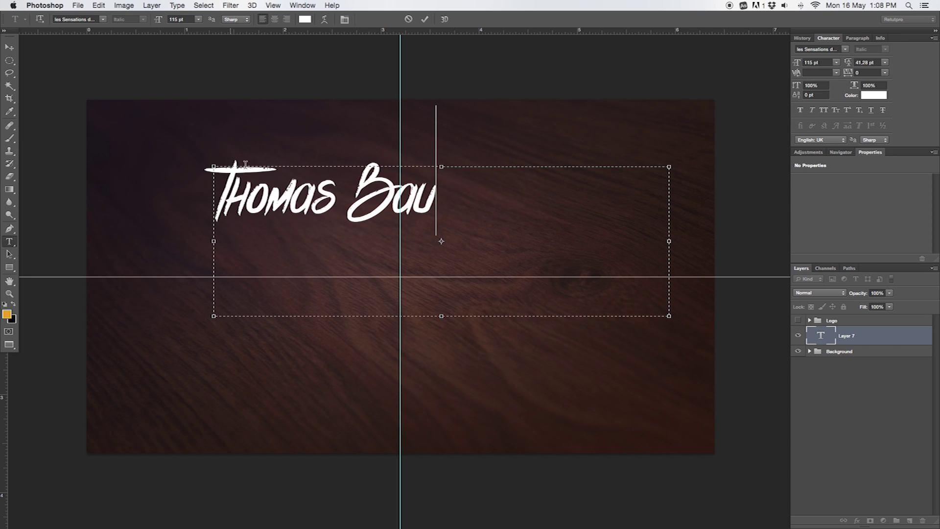
left_click_drag(446, 209, 145, 153)
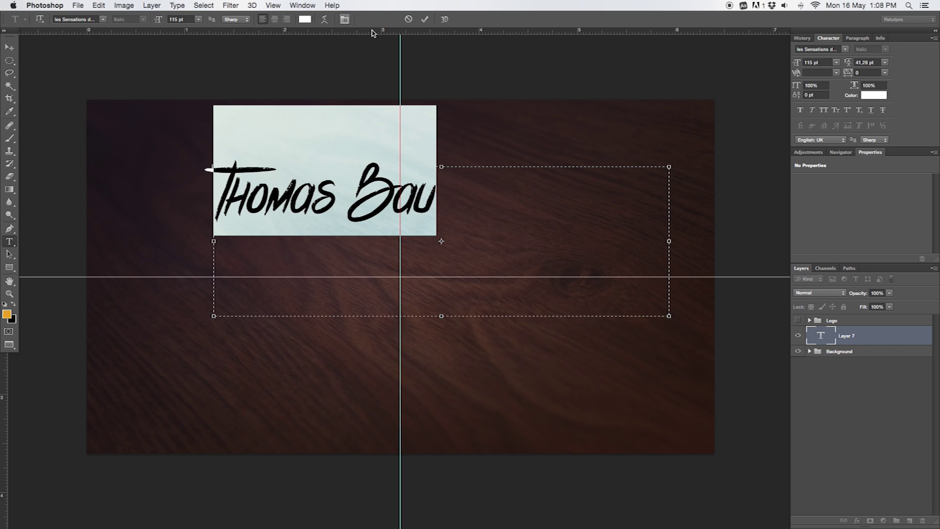
left_click(424, 18)
- Centre Thomas Bau above the guide and draw a new text box beneath it
left_click(10, 47)
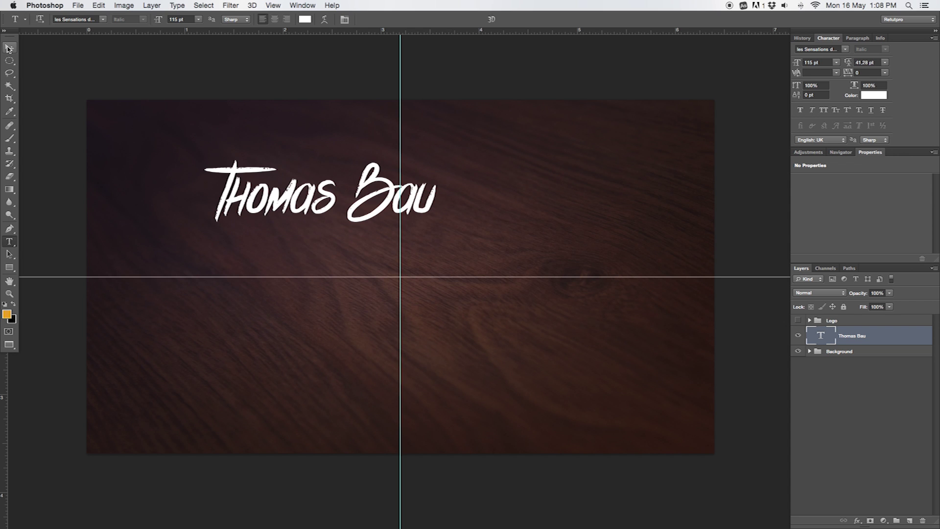
left_click_drag(318, 213, 403, 238)
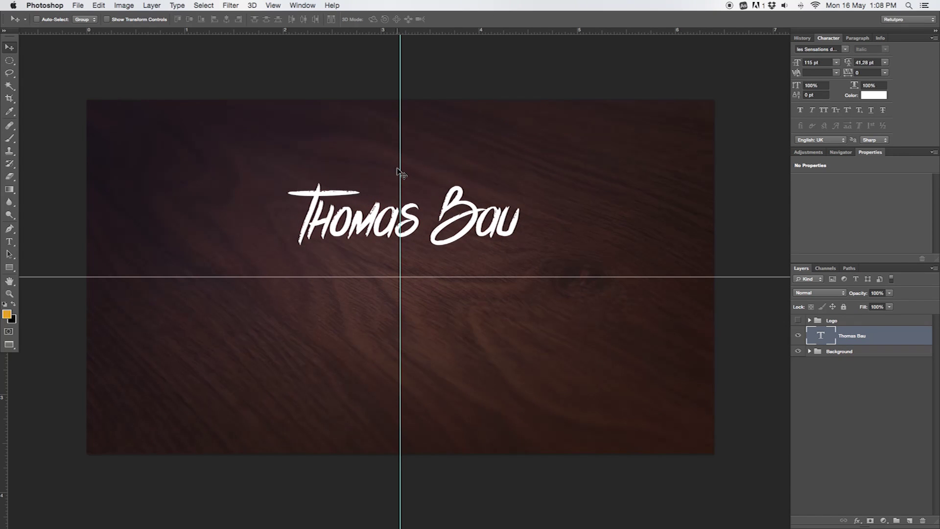
key("Down")
key("Down")
key("Down")
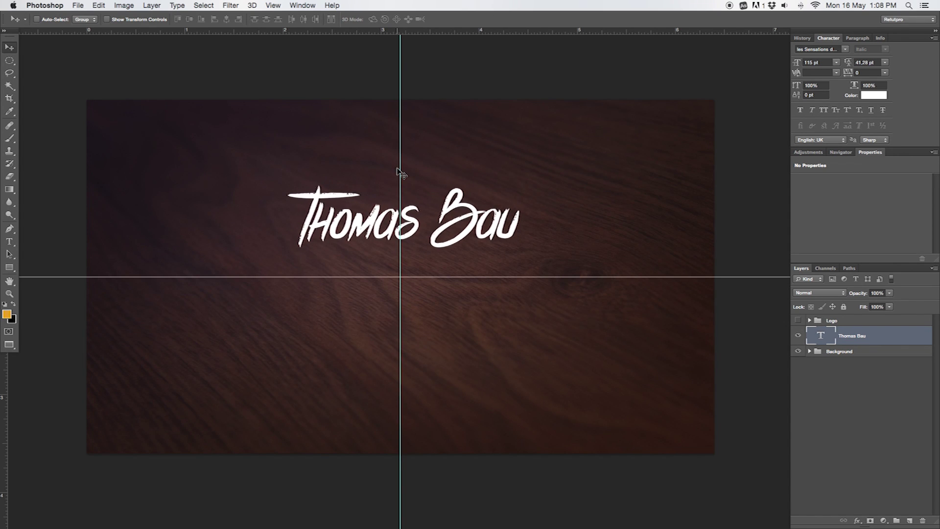
key("Down")
key("t")
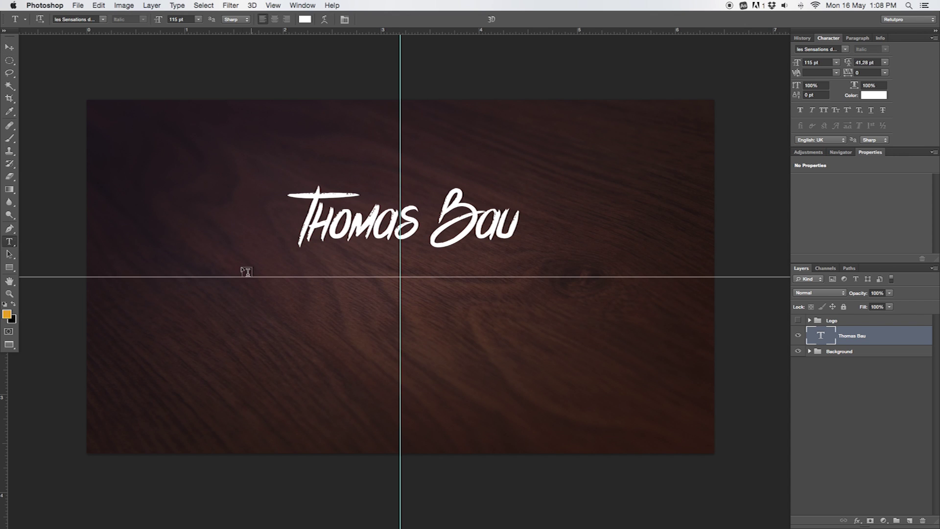
left_click_drag(200, 284, 674, 339)
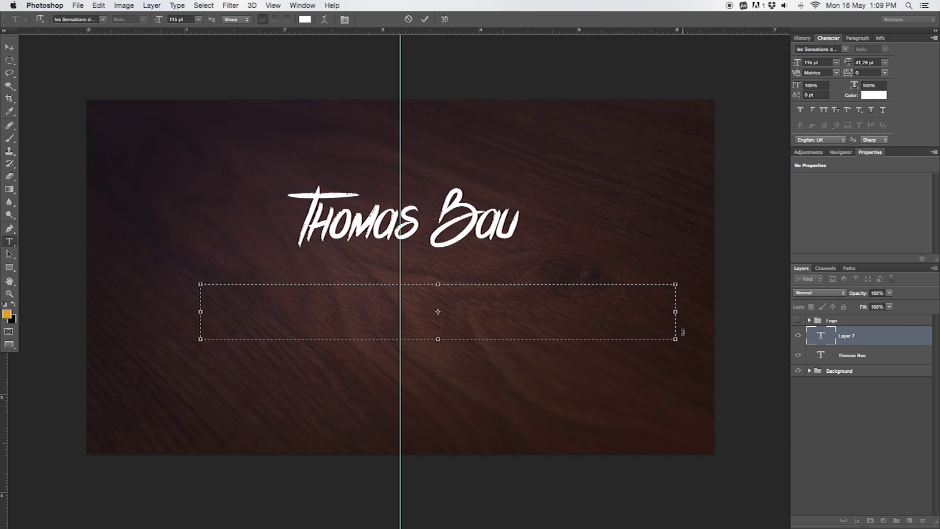
type("PRO")
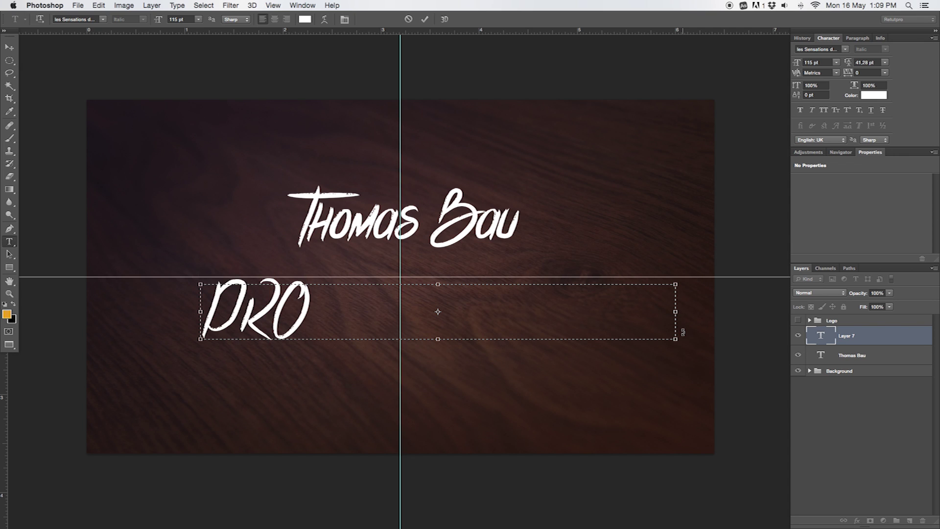
type("FESS")
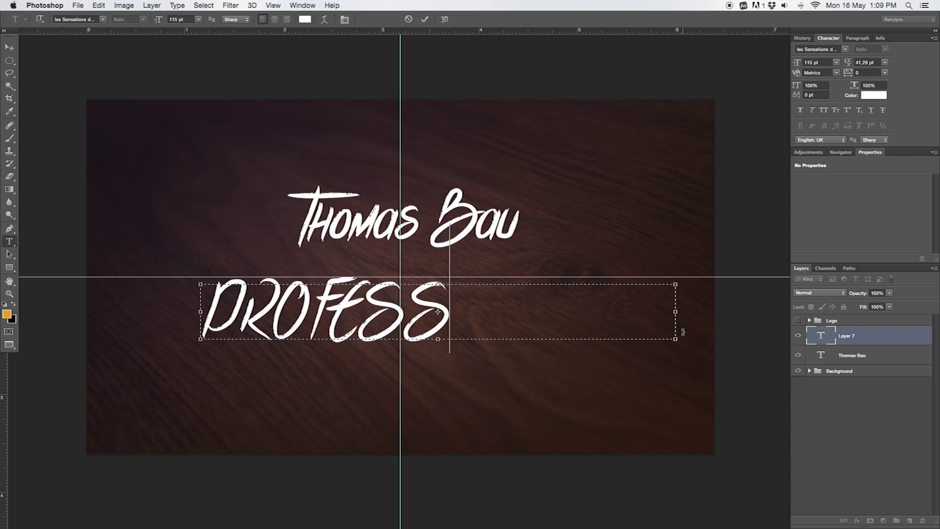
type("IONAL")
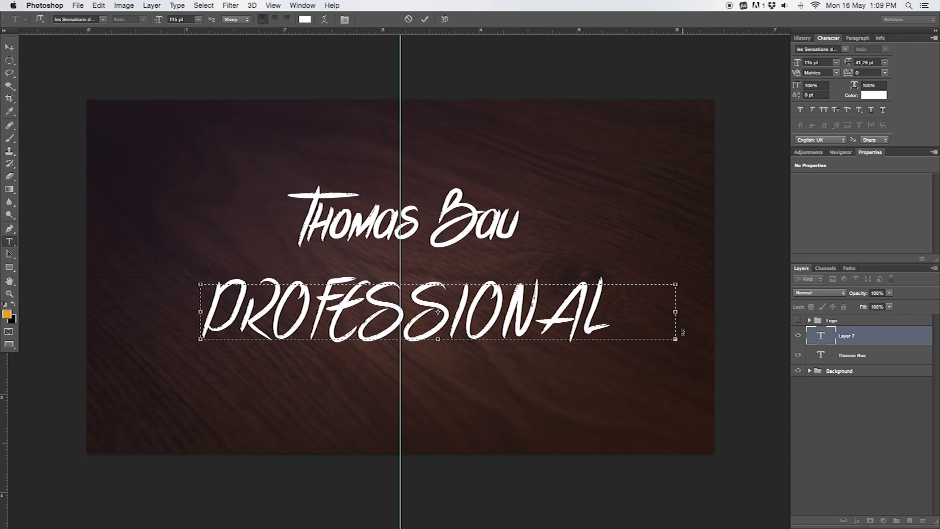
- Select the whole PROFESSIONAL line for font changes
key("super+a")
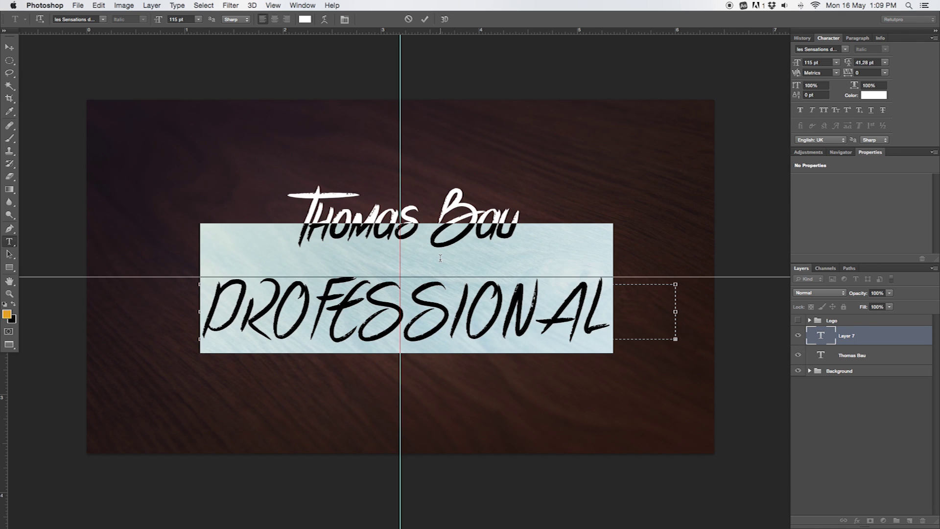
left_click(104, 19)
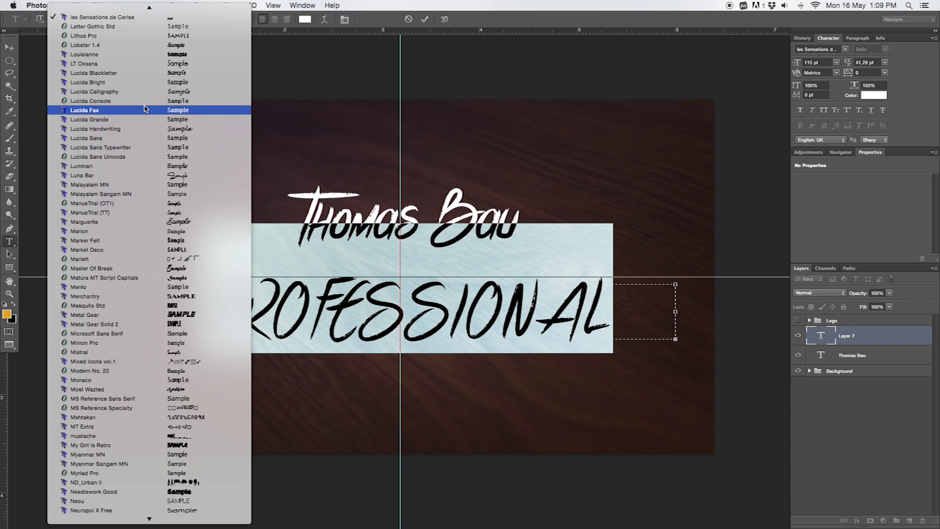
- Set the tagline in Helvetica Neue at 7 pt
key("h")
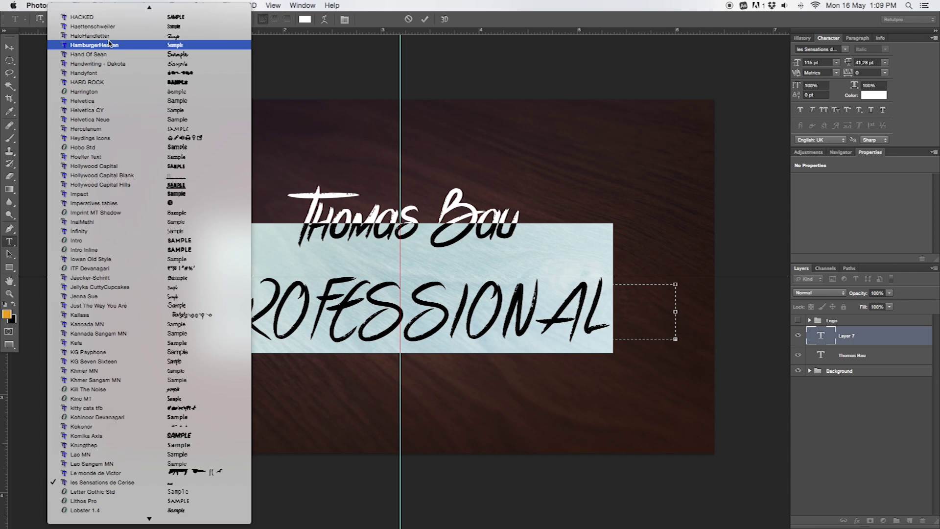
scroll(124, 47, "up", 2)
left_click(127, 137)
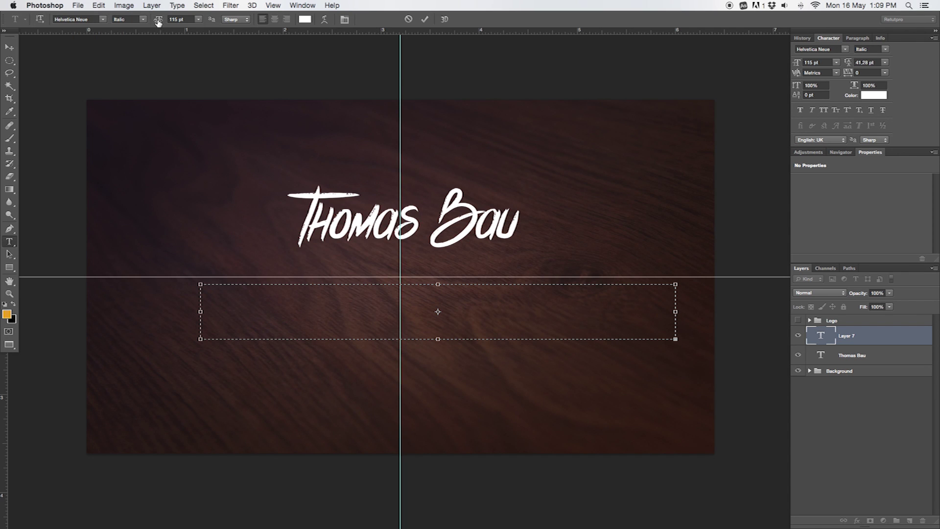
left_click_drag(157, 20, 106, 11)
type("PROFESSIONAL PHOTOGRAPHY")
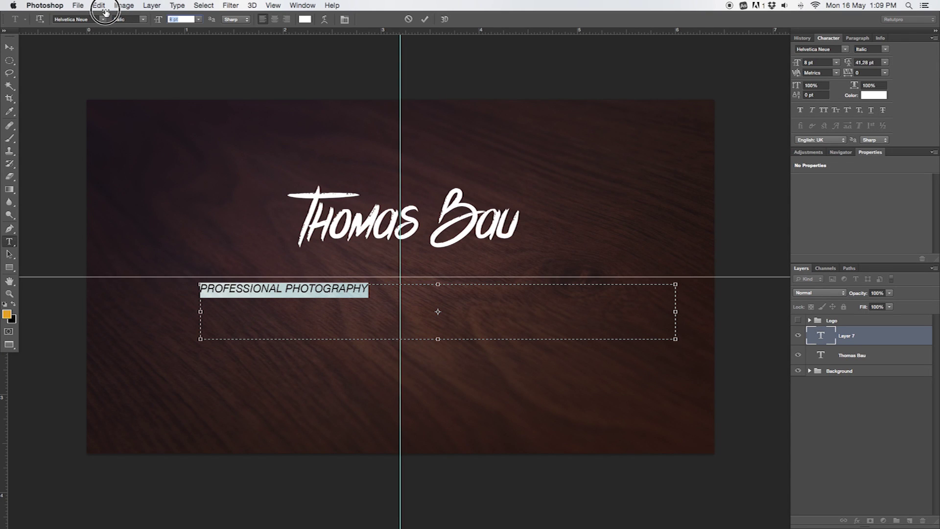
left_click_drag(105, 12, 94, 7)
type("5")
left_click(348, 322)
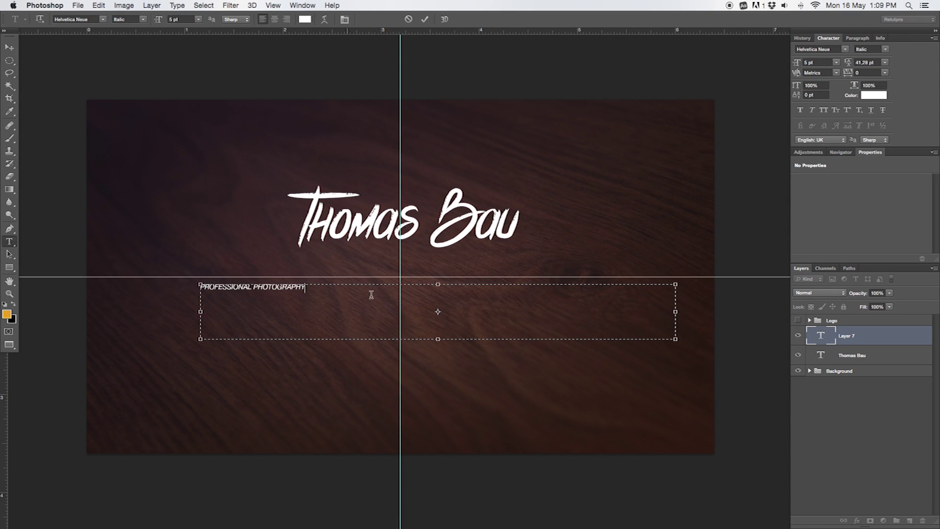
left_click_drag(355, 284, 112, 297)
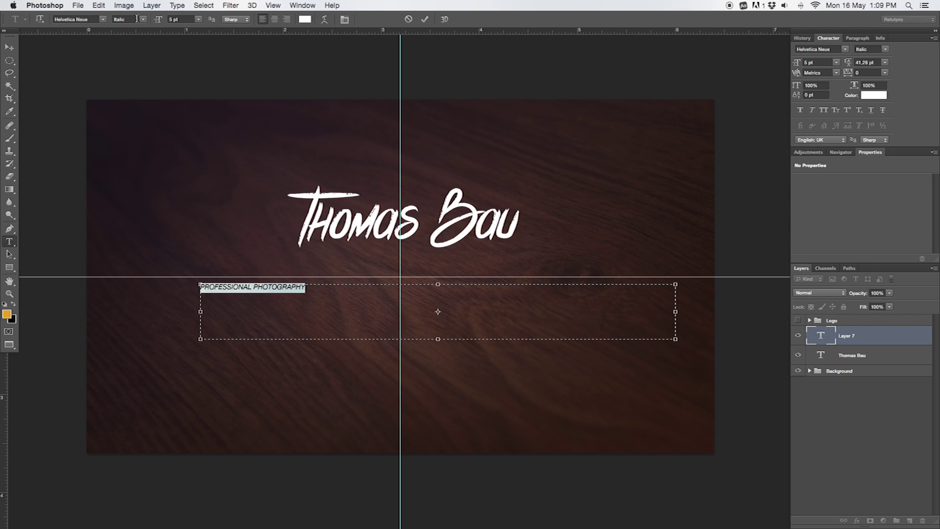
left_click_drag(157, 20, 157, 23)
left_click(180, 19)
type("7")
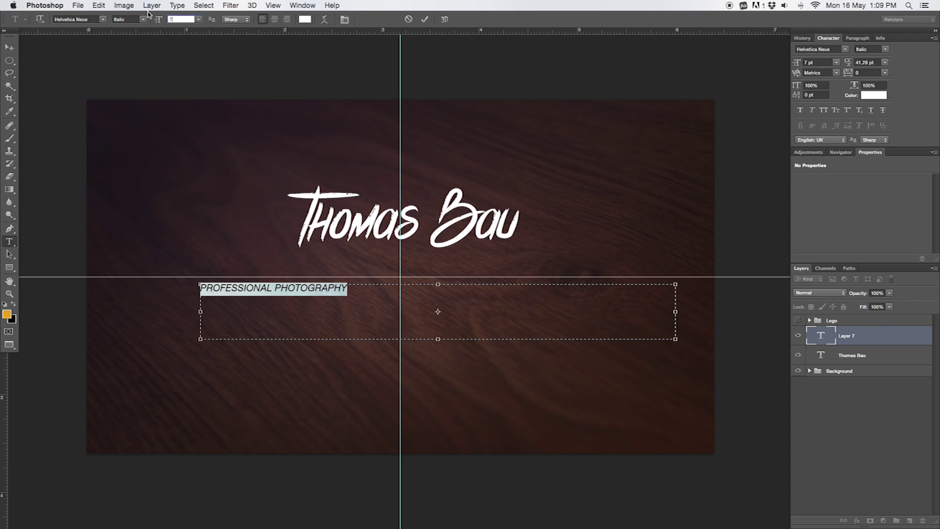
- Make the tagline upright Medium with 500 tracking and commit it
left_click(145, 20)
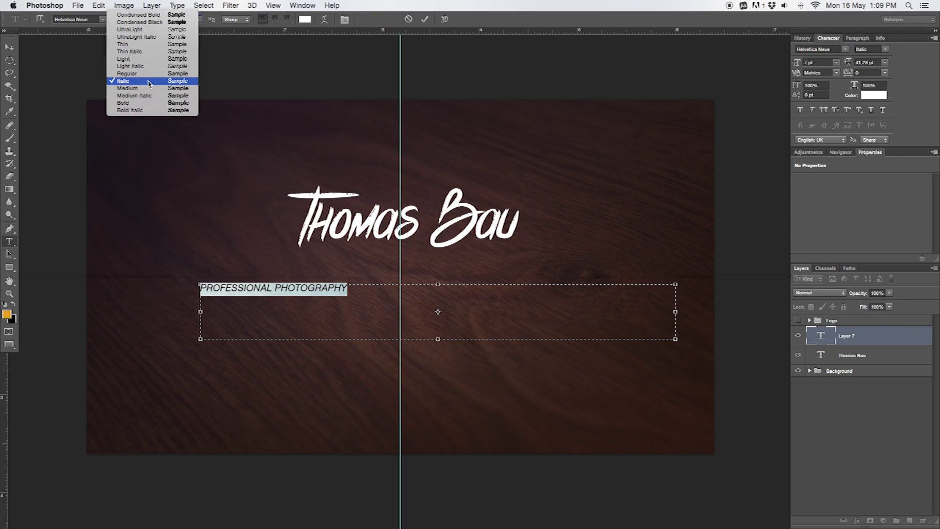
left_click(149, 88)
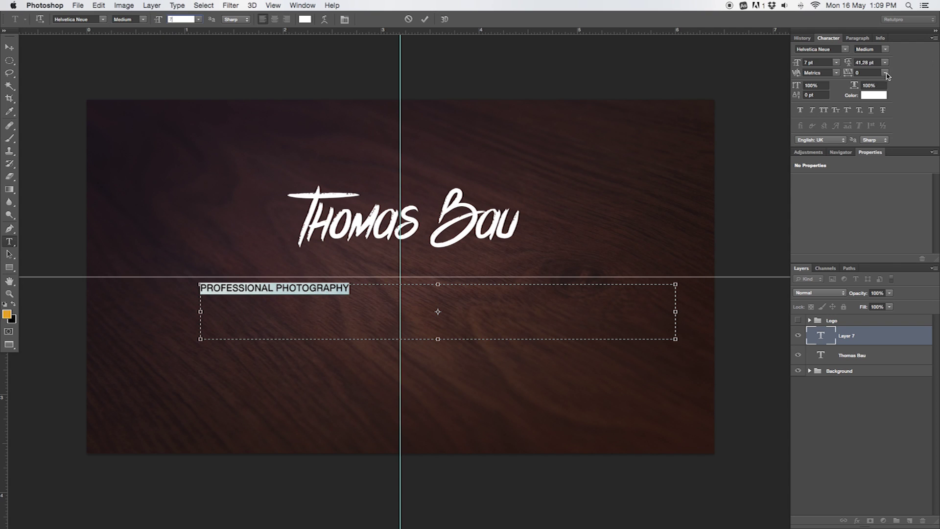
left_click(866, 72)
type("500")
key("Return")
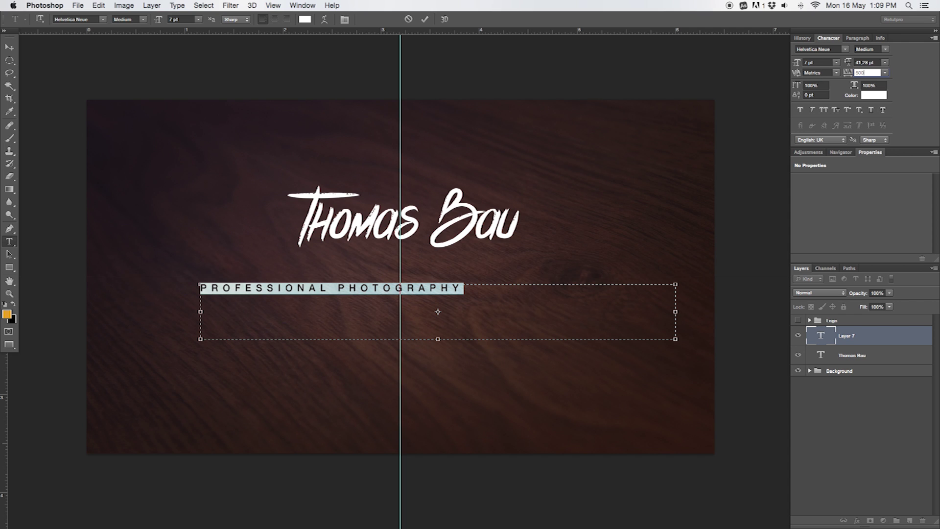
left_click(422, 19)
left_click(10, 47)
- Drag the tagline under Thomas Bau and nudge it slightly left
left_click(311, 285)
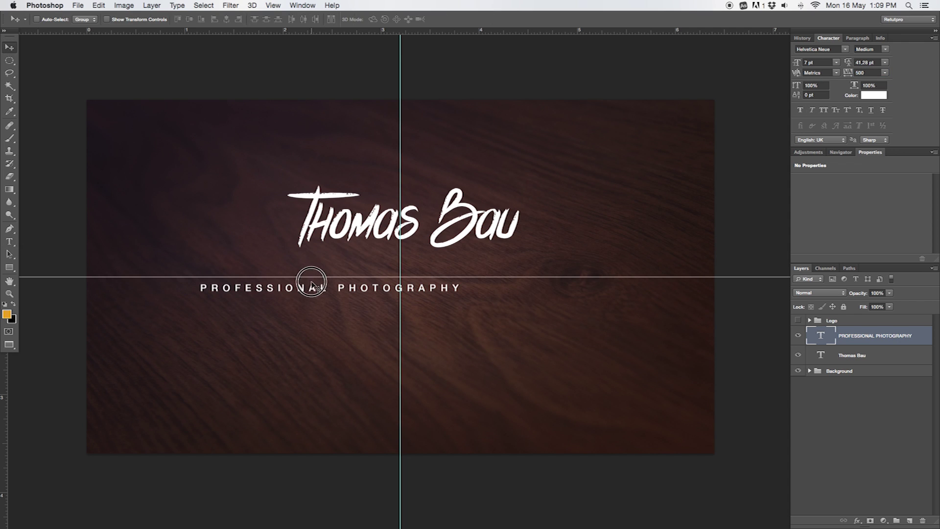
left_click_drag(311, 285, 389, 237)
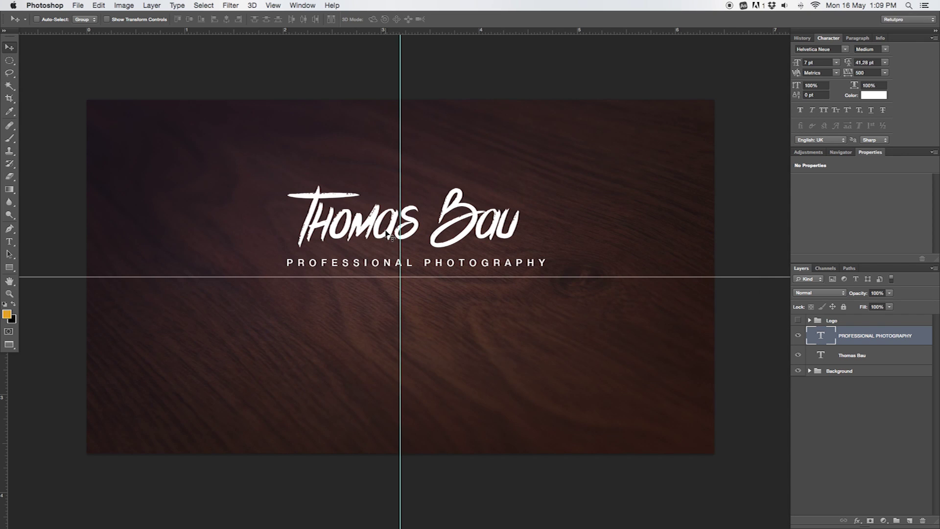
key("Left")
key("Left")
key("Left")
key("Left")
key("Left")
key("Left")
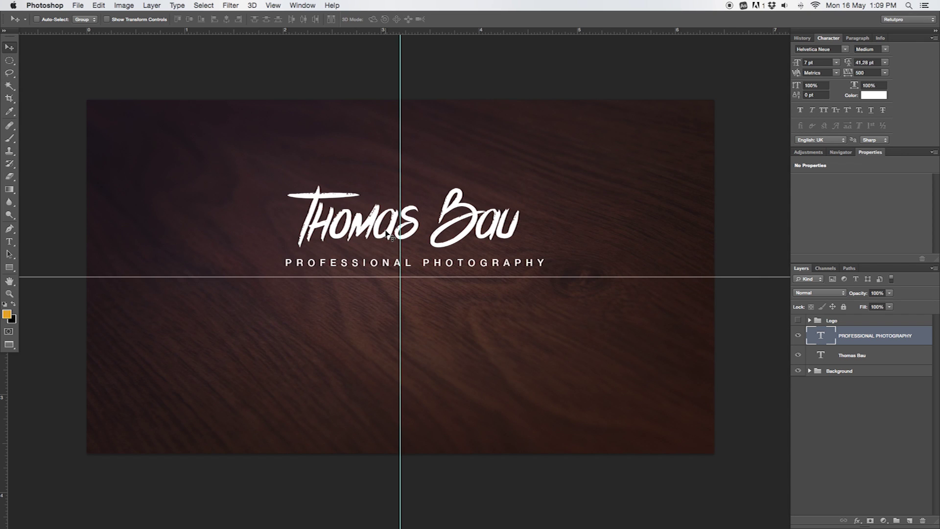
key("Left")
key("Left")
key("Left")
key("Left")
key("Left")
key("Left")
key("Left")
key("Left")
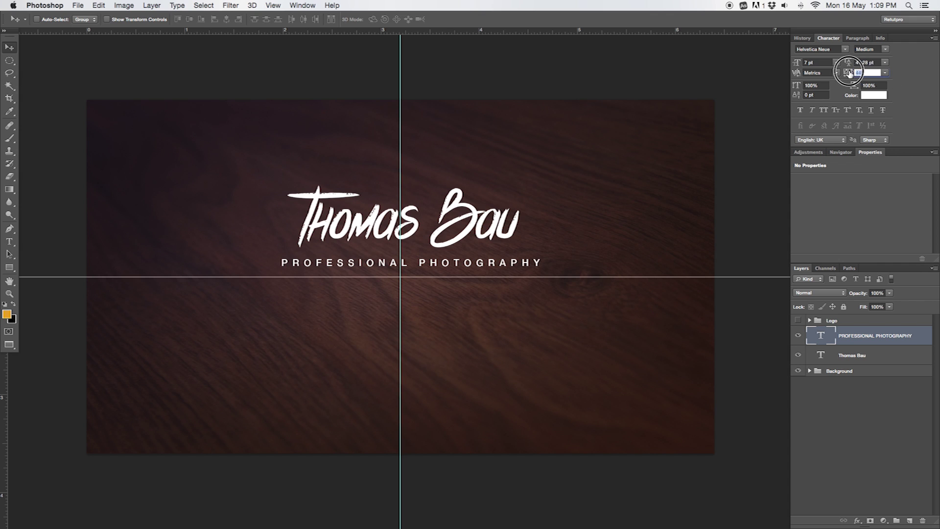
- Try 520 tracking on the tagline, then return it to 500
left_click_drag(850, 73, 871, 74)
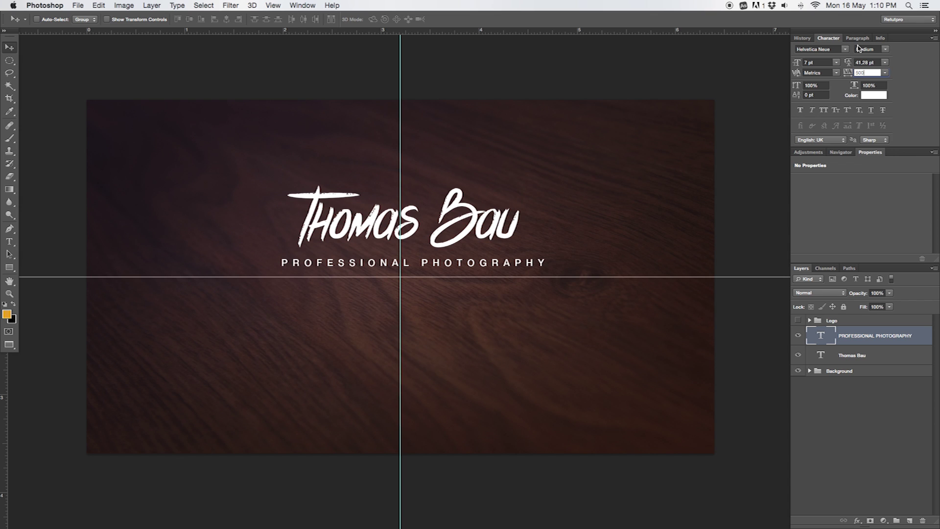
key("Return")
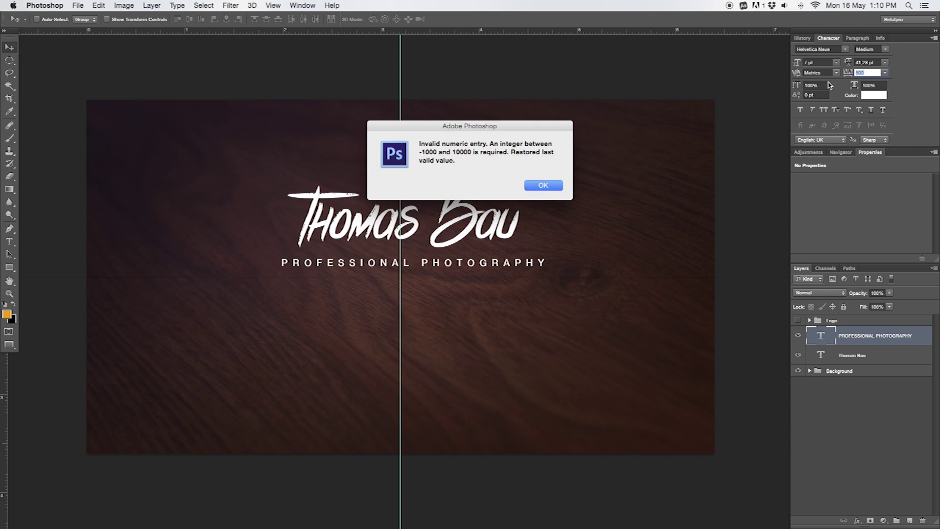
key("Return")
type("500")
key("Return")
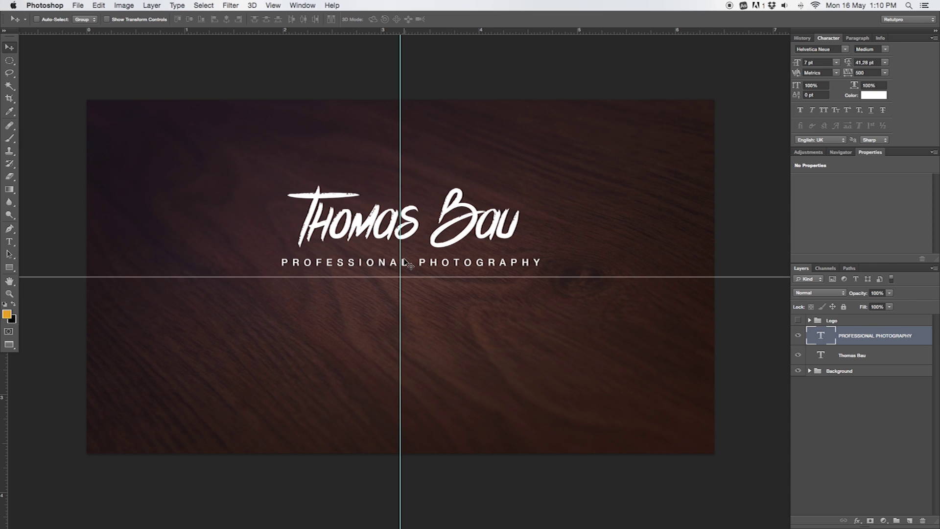
key("t")
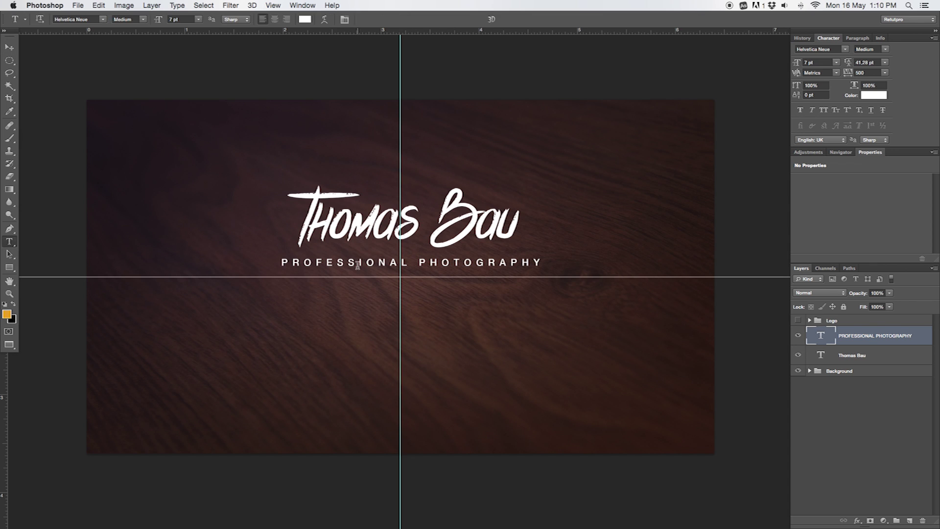
triple_click(360, 262)
left_click(140, 21)
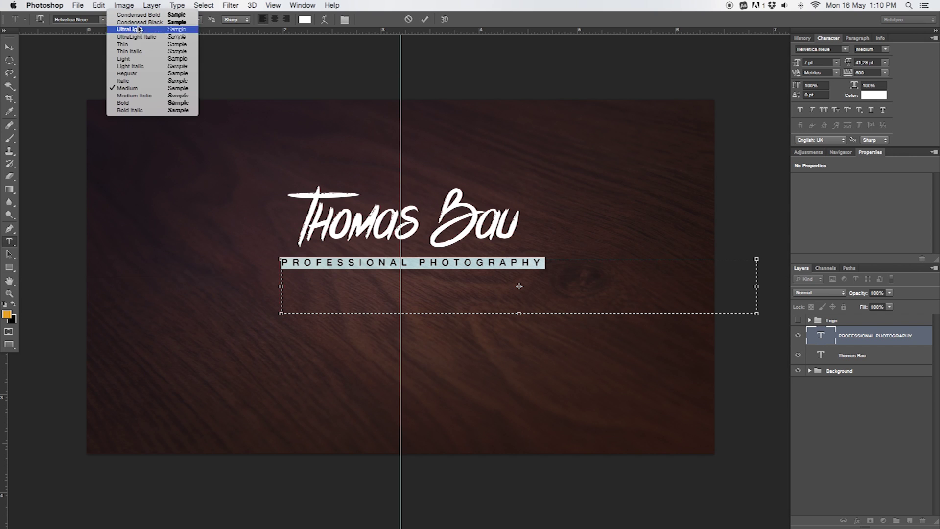
left_click(133, 60)
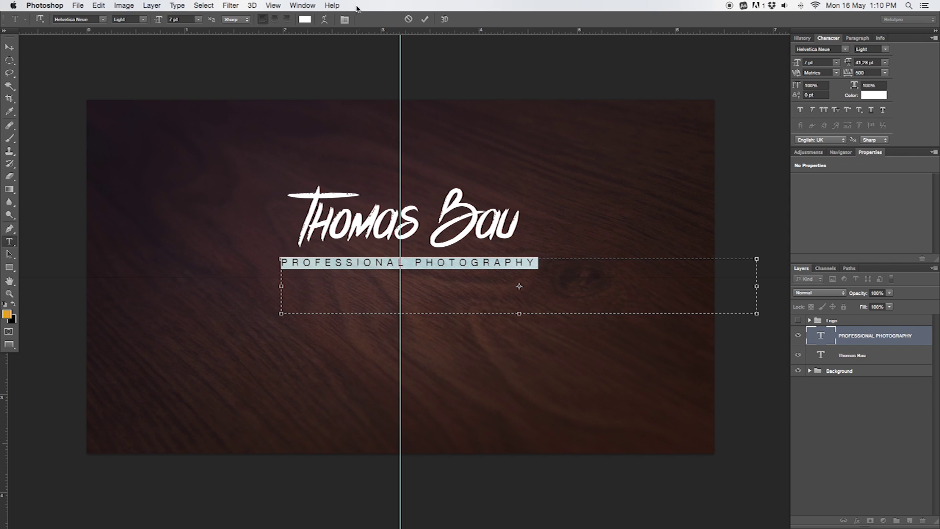
left_click(144, 21)
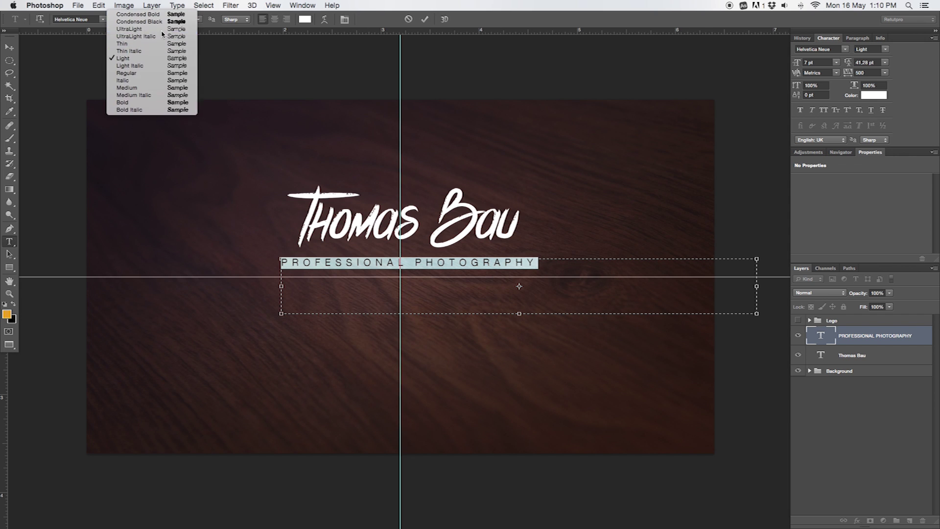
left_click(129, 30)
left_click(425, 19)
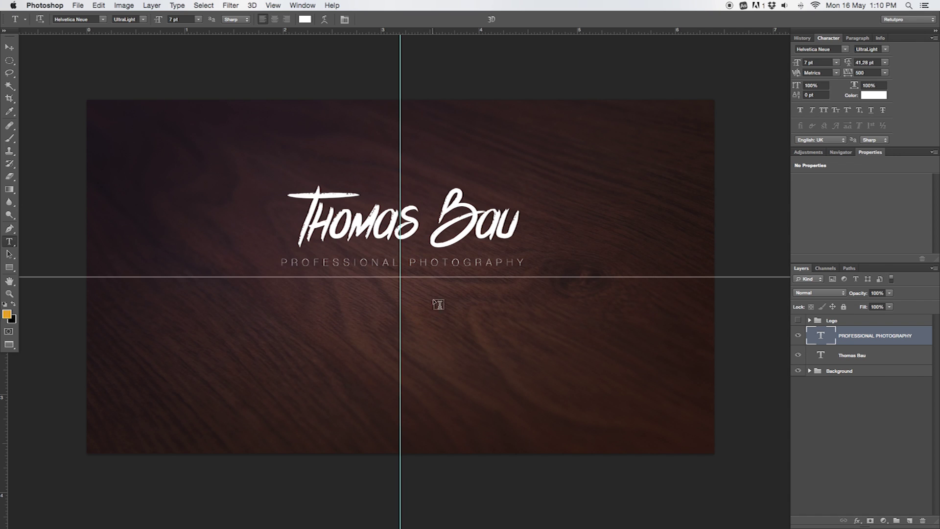
left_click(437, 264)
triple_click(498, 267)
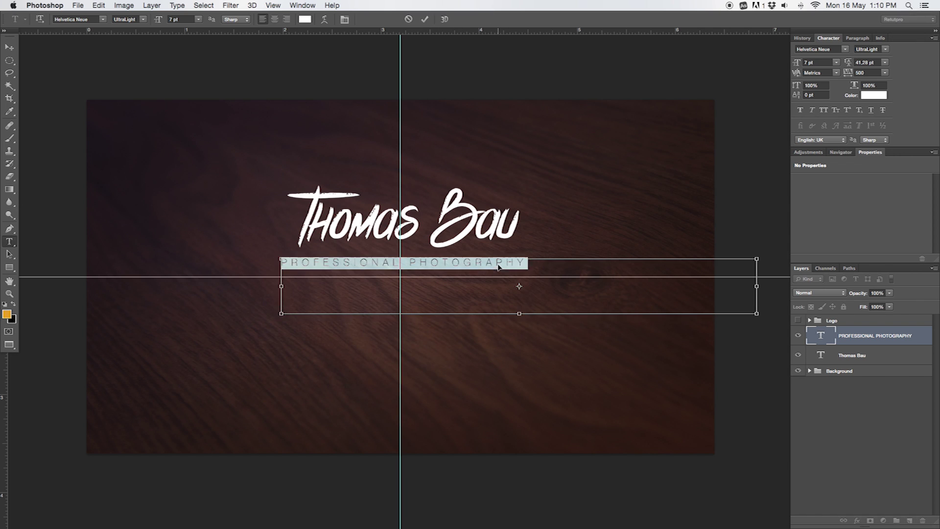
left_click(145, 18)
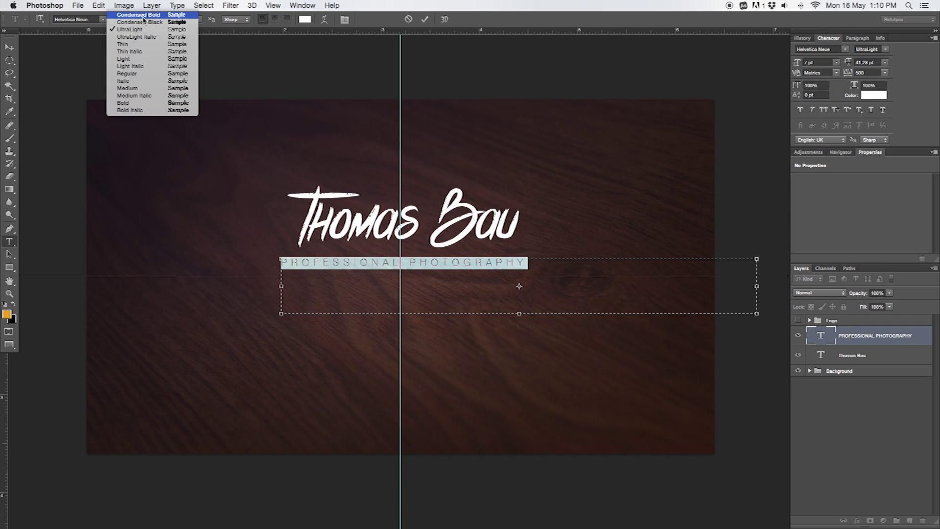
left_click(129, 88)
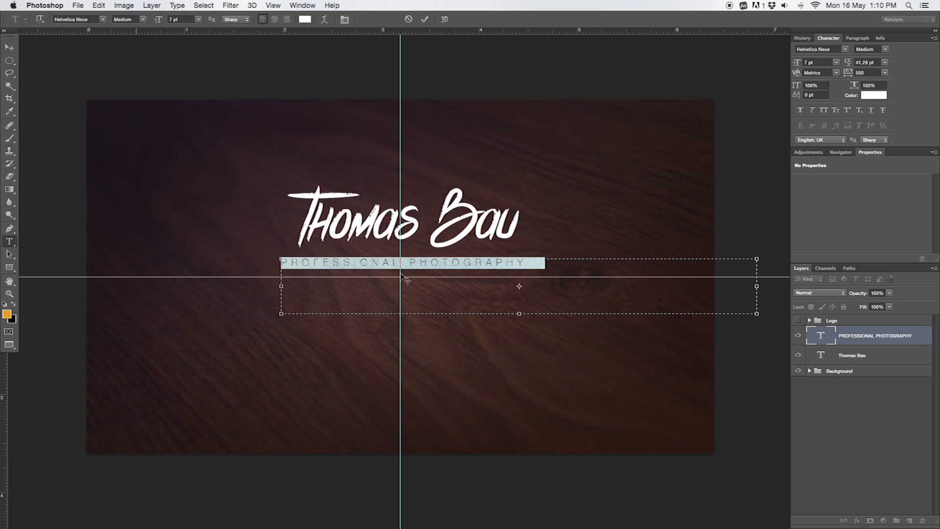
left_click(425, 19)
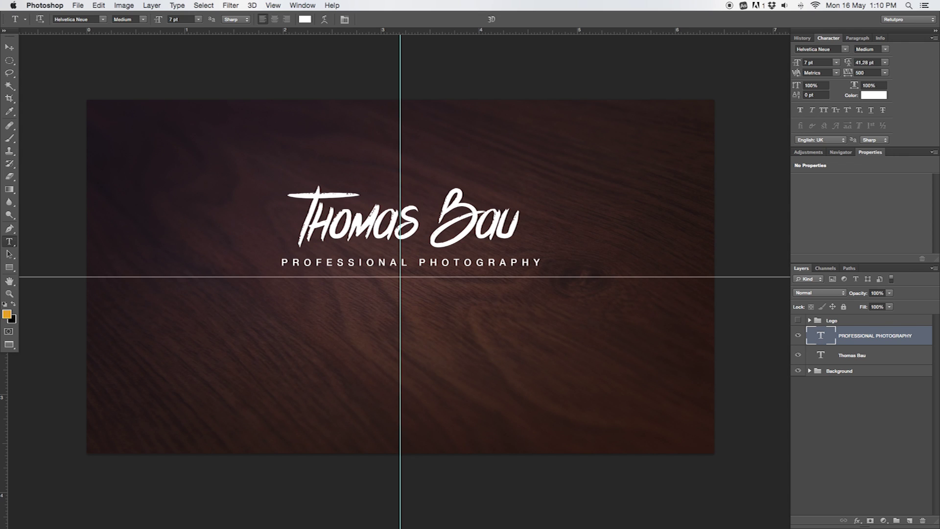
- Drop the camera icon image onto the card and move it toward the centre
key("Tab")
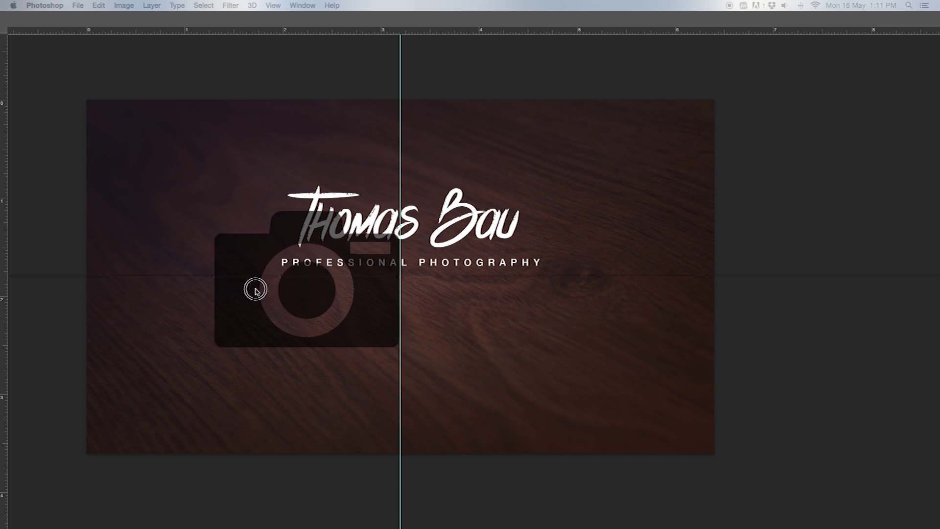
mouse_move(667, 356)
left_mouse_down()
mouse_move(373, 296)
mouse_move(193, 374)
left_mouse_up()
key("Tab")
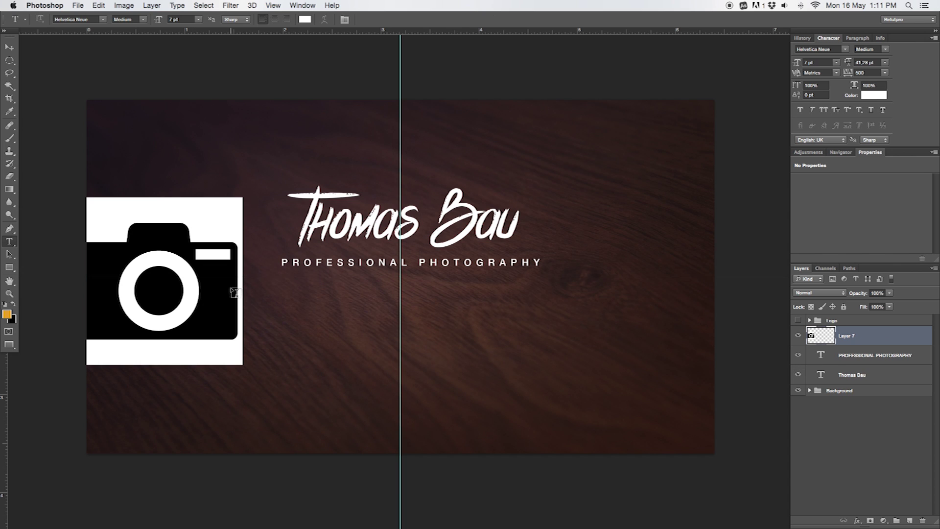
left_click(10, 49)
mouse_move(180, 244)
left_mouse_down()
mouse_move(367, 248)
mouse_move(317, 276)
left_mouse_up()
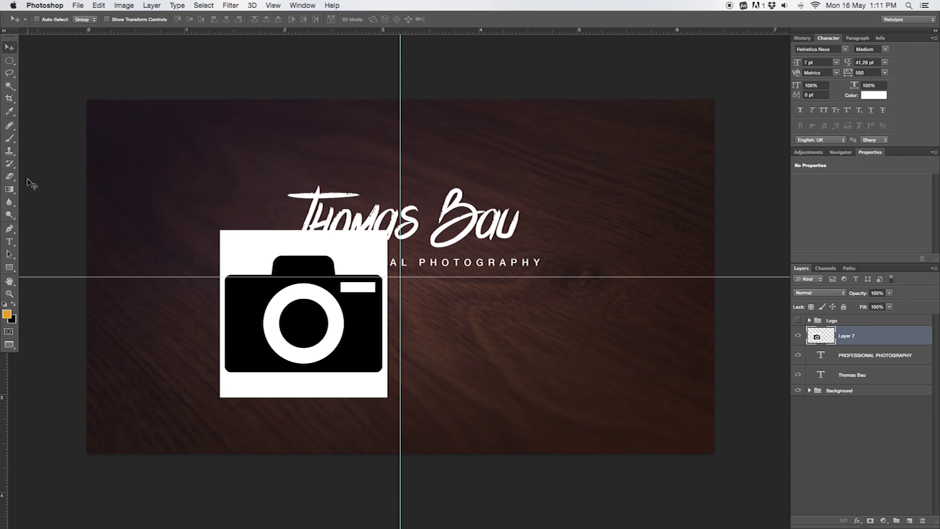
left_click(9, 86)
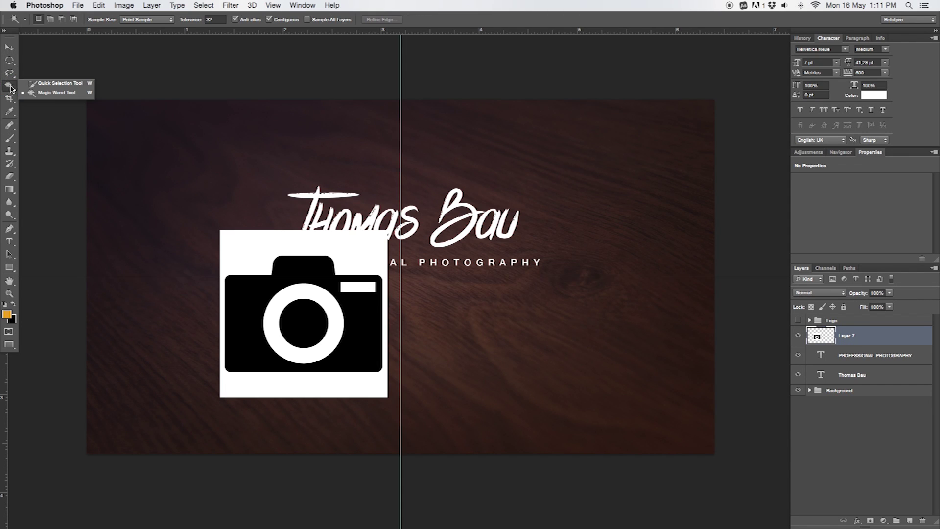
- Copy the black camera body and lens to a new layer and delete the white-square layer
left_click(47, 94)
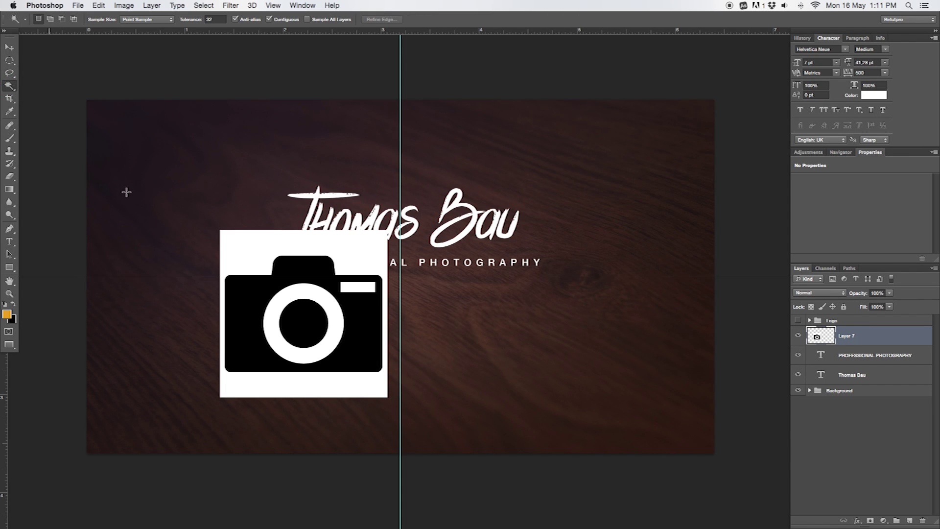
left_click(258, 295)
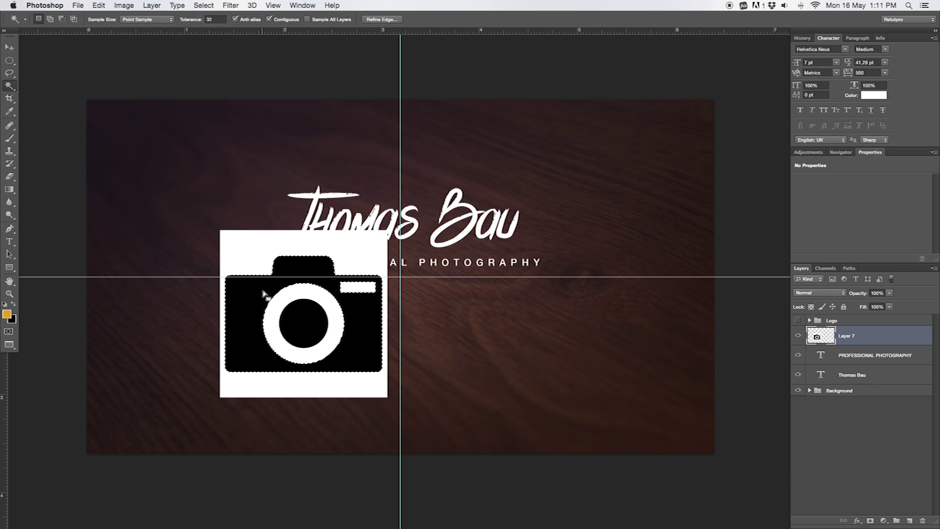
left_click(310, 314, "shift")
key("ctrl+j")
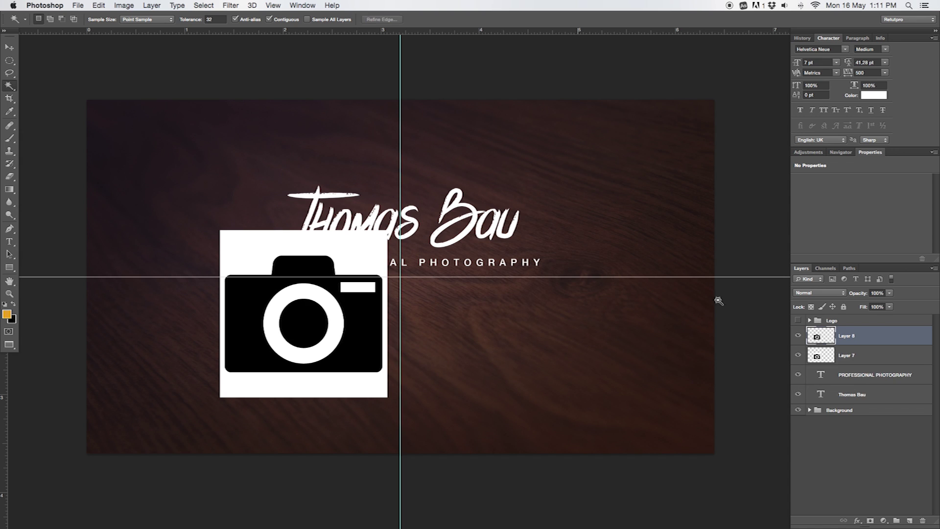
left_click(830, 363)
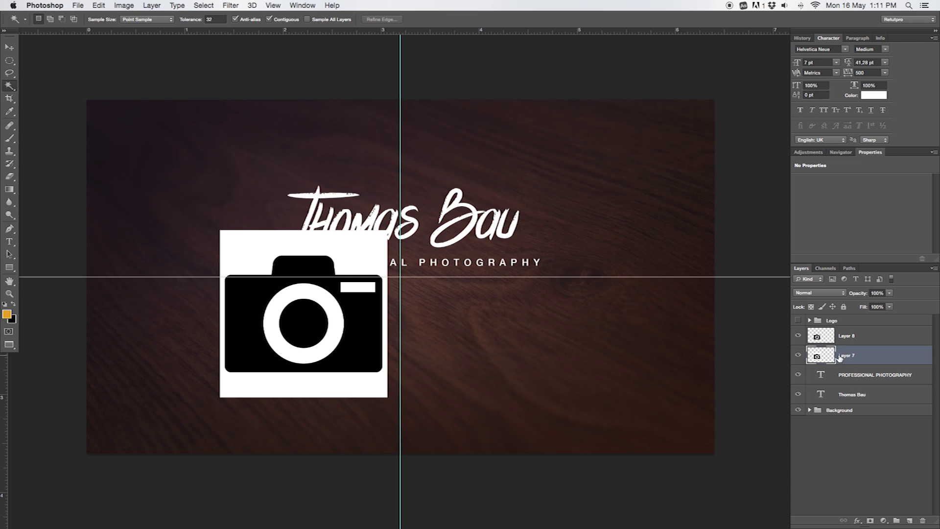
key("Delete")
- Move the camera icon down and right off the tagline, undoing a stray tagline move
key("v")
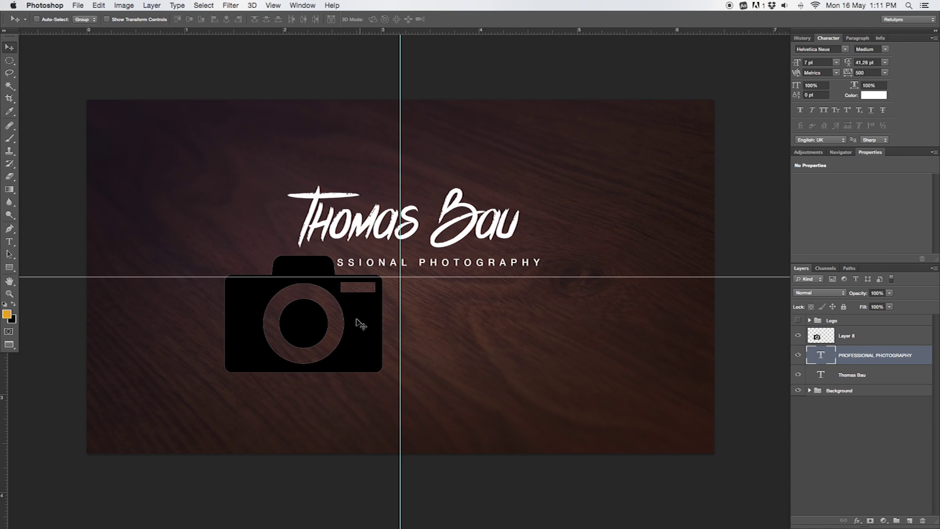
left_click_drag(361, 323, 545, 348)
key("super+z")
left_click(861, 336)
left_click_drag(345, 319, 529, 363)
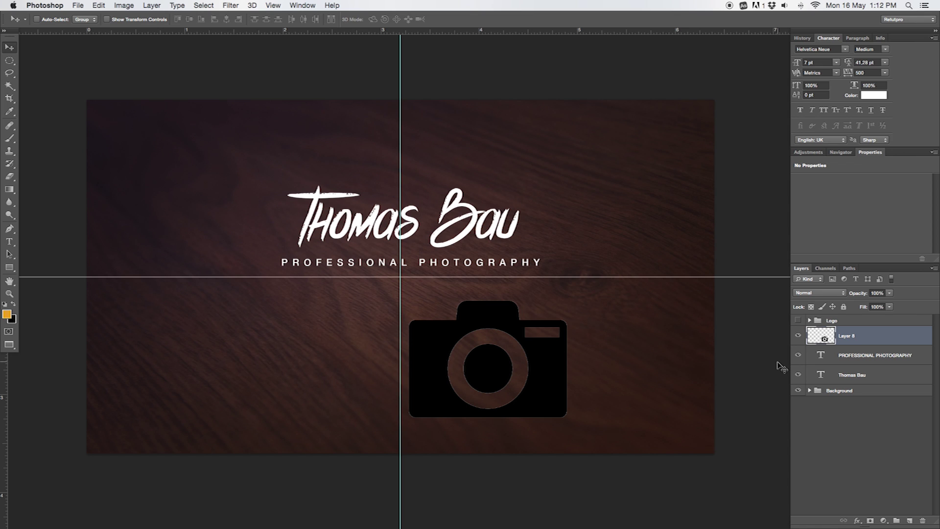
- Turn the camera icon white, scale it to about 25%, and place it under the tagline
key("ctrl+i")
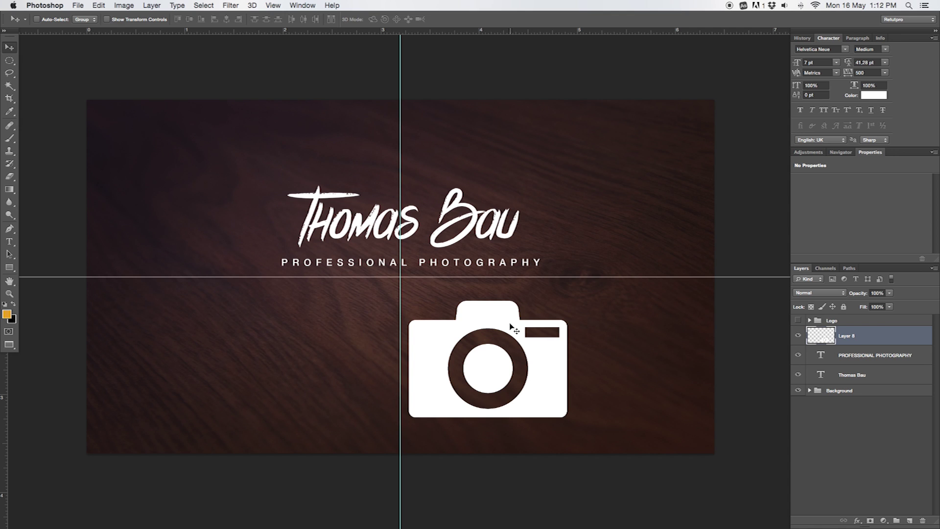
key("ctrl+t")
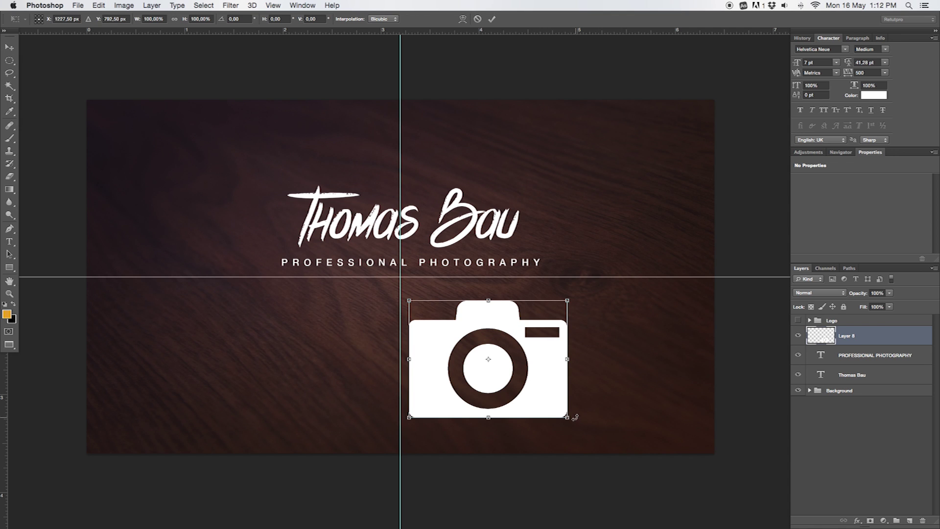
left_click_drag(570, 419, 472, 309)
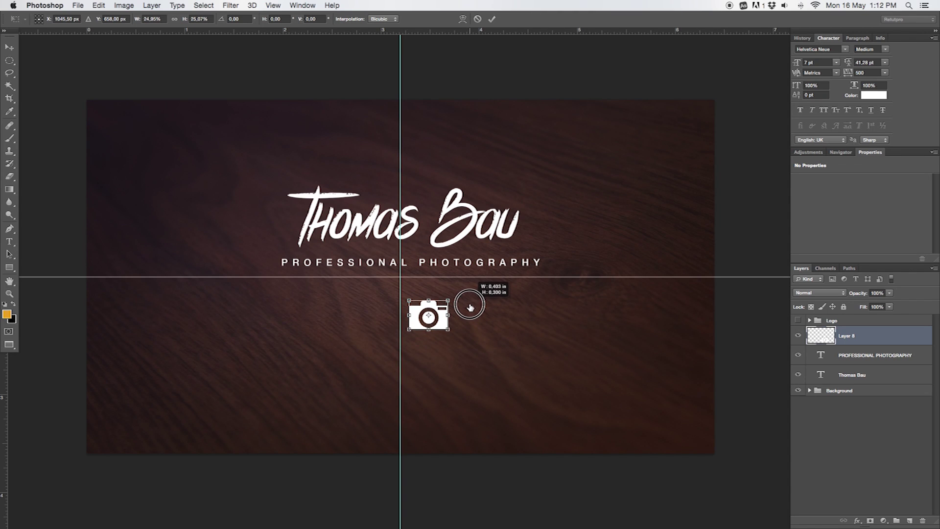
mouse_move(471, 309)
left_mouse_down()
mouse_move(425, 307)
mouse_move(419, 295)
left_mouse_up()
left_click(492, 21)
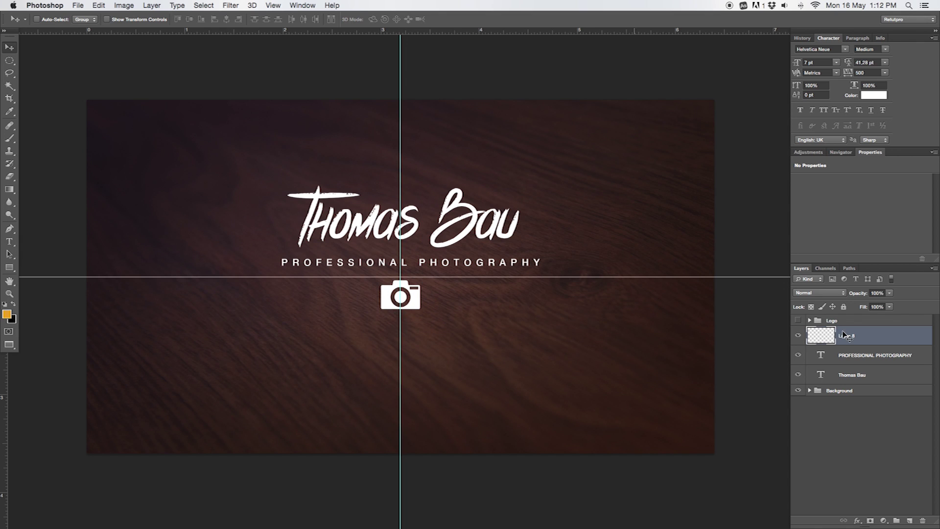
- Select both text layers and nudge them together slightly left and up
left_click(884, 357)
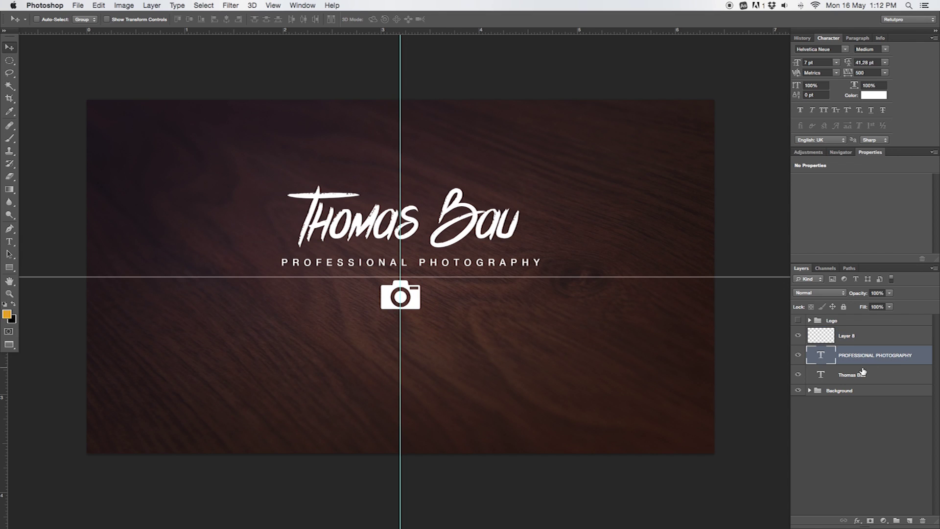
left_click(877, 375, "shift")
key("Left")
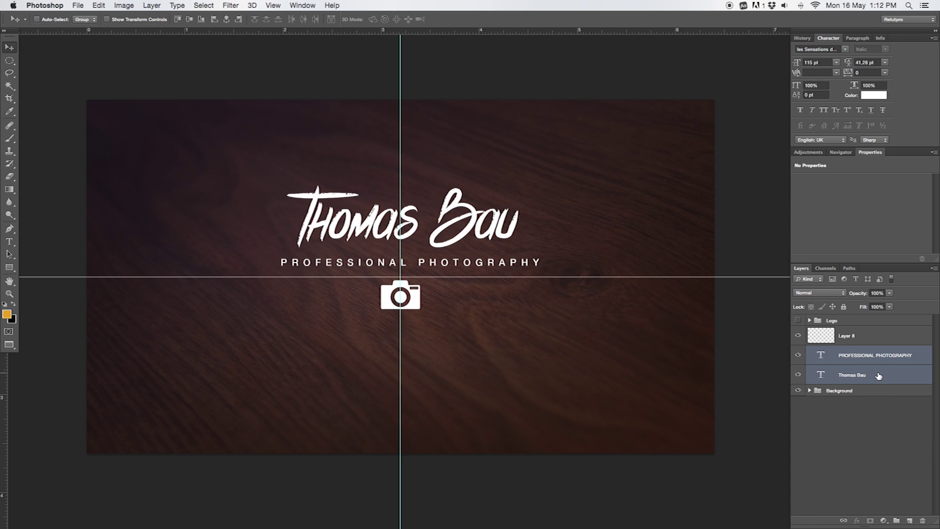
key("Left")
key("Left")
left_click_drag(503, 262, 491, 259)
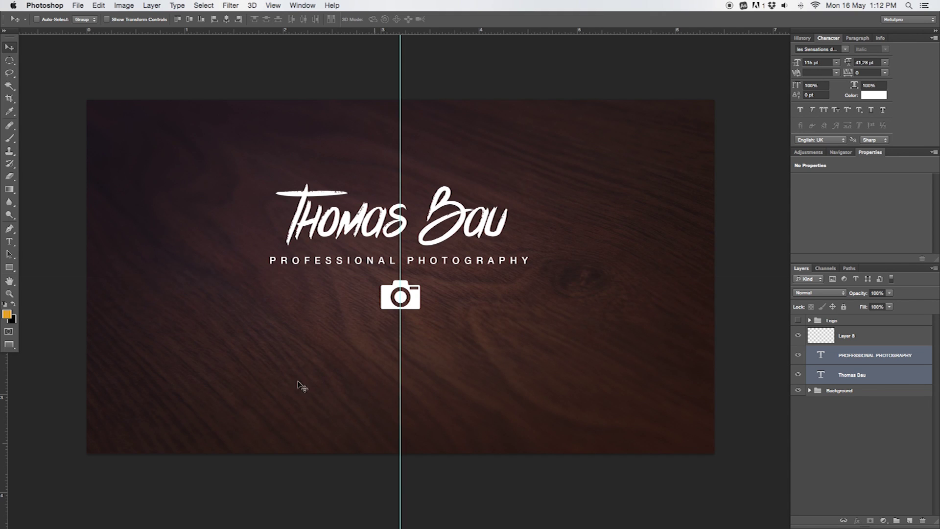
key("t")
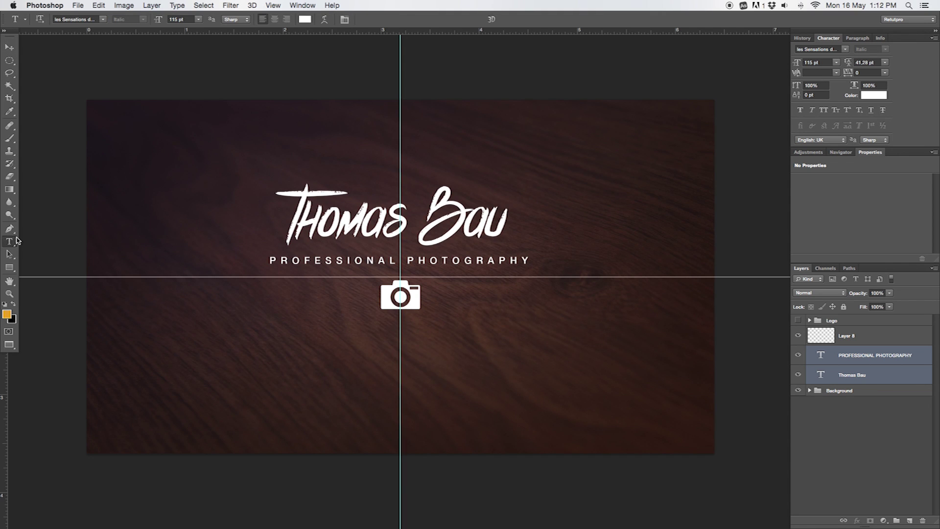
left_click(357, 257)
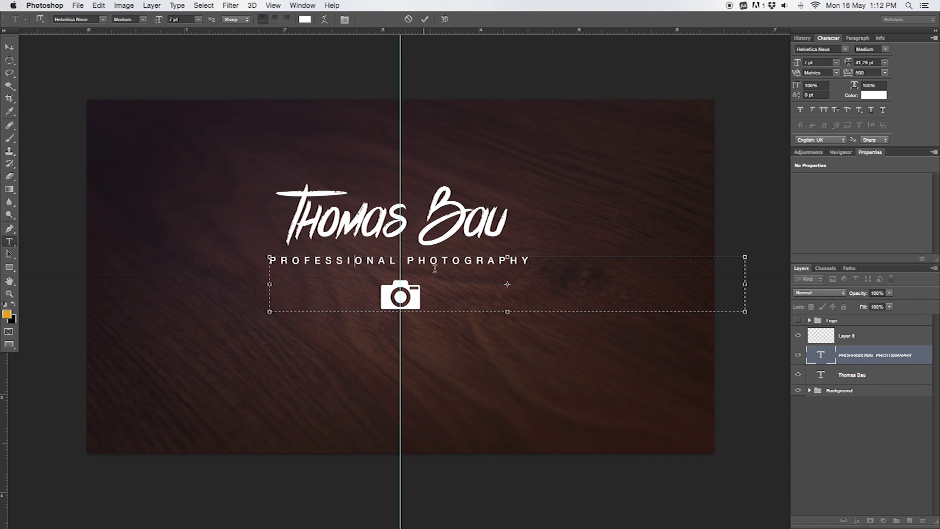
- Duplicate the tagline, move the copy below the camera icon and retype it as SINCE
key("ctrl+Return")
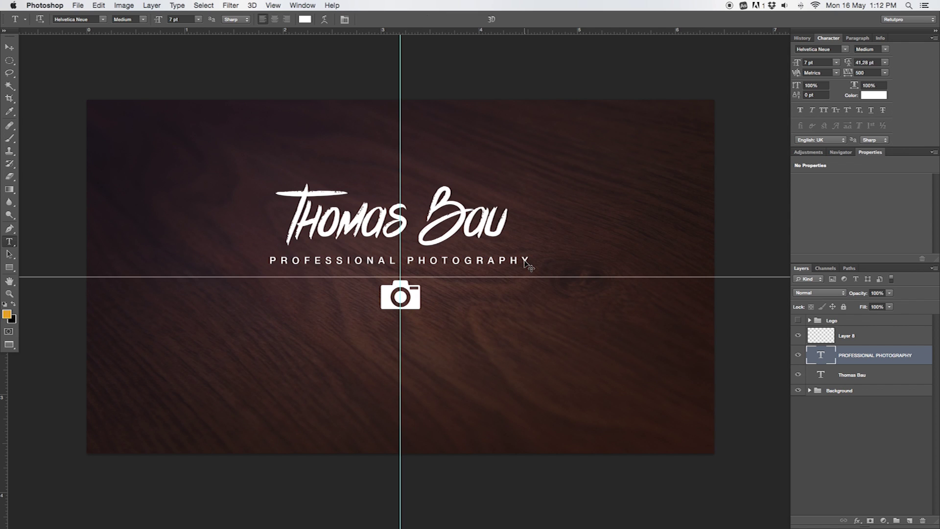
key("ctrl+j")
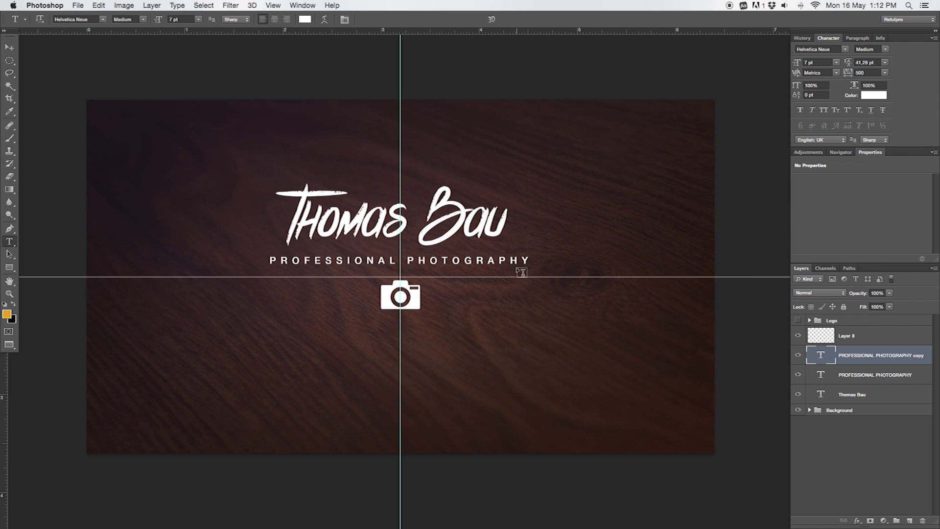
key("v")
left_click_drag(506, 267, 507, 362)
key("t")
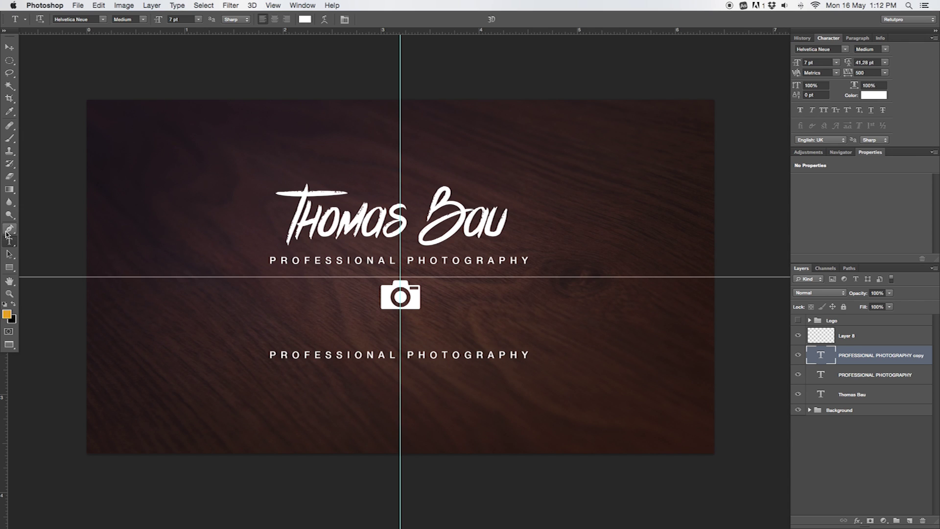
left_click(398, 367)
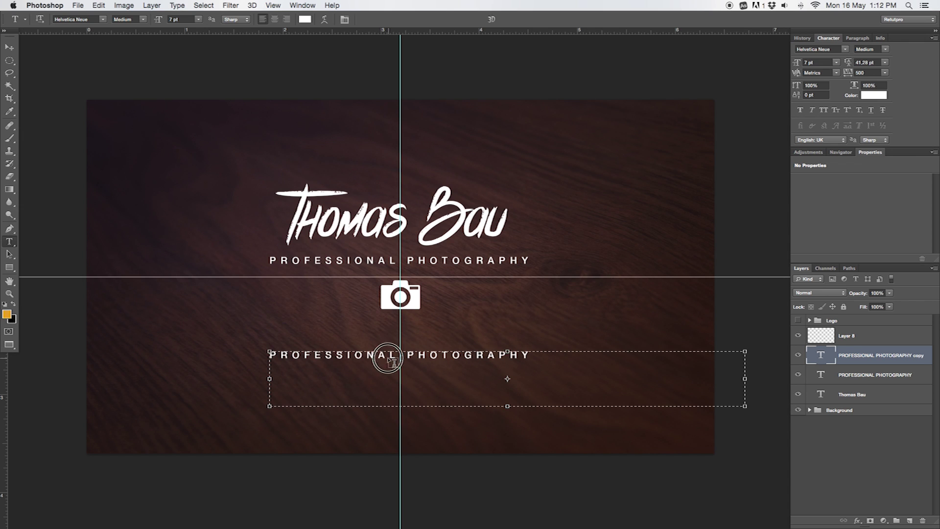
left_click_drag(589, 365, 262, 319)
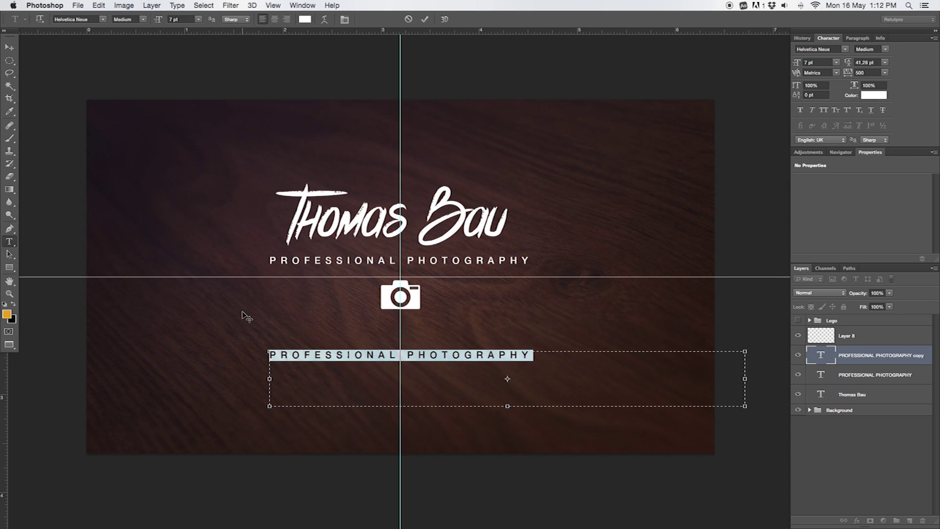
key("Tab")
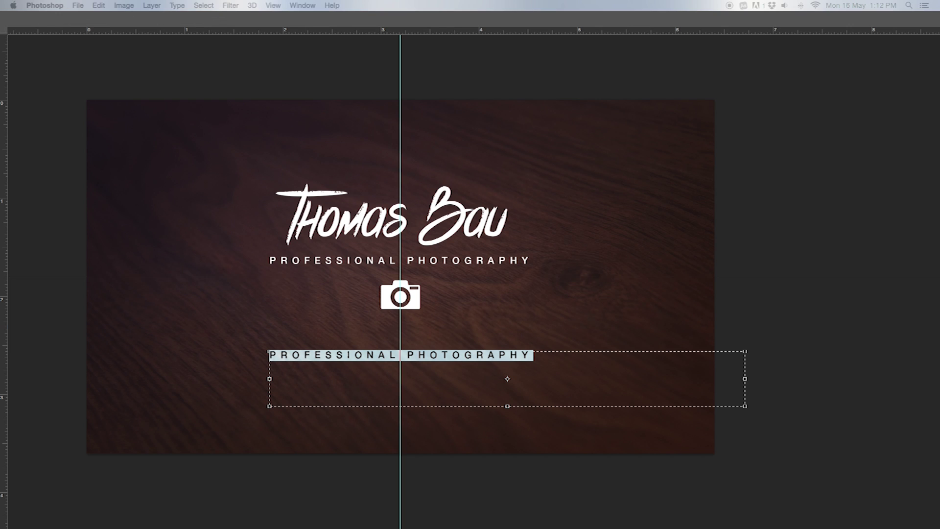
key("Tab")
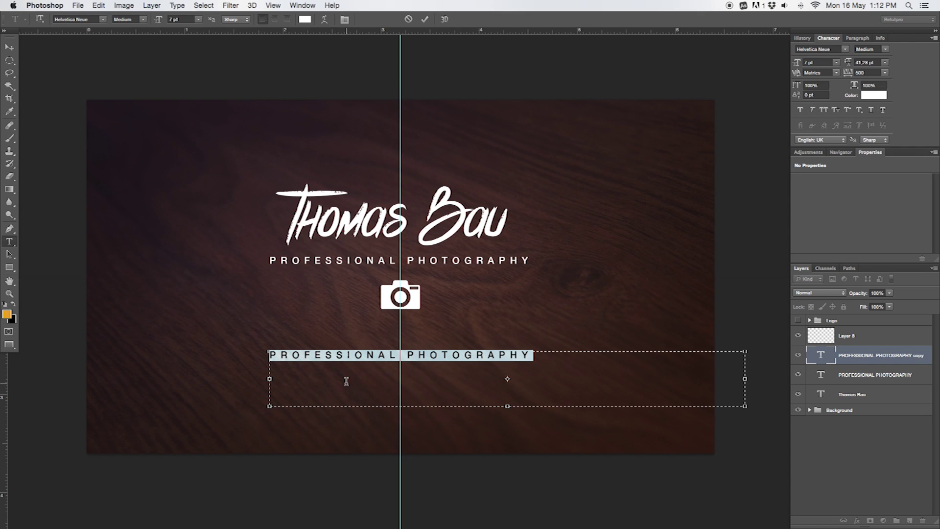
type("SINCE")
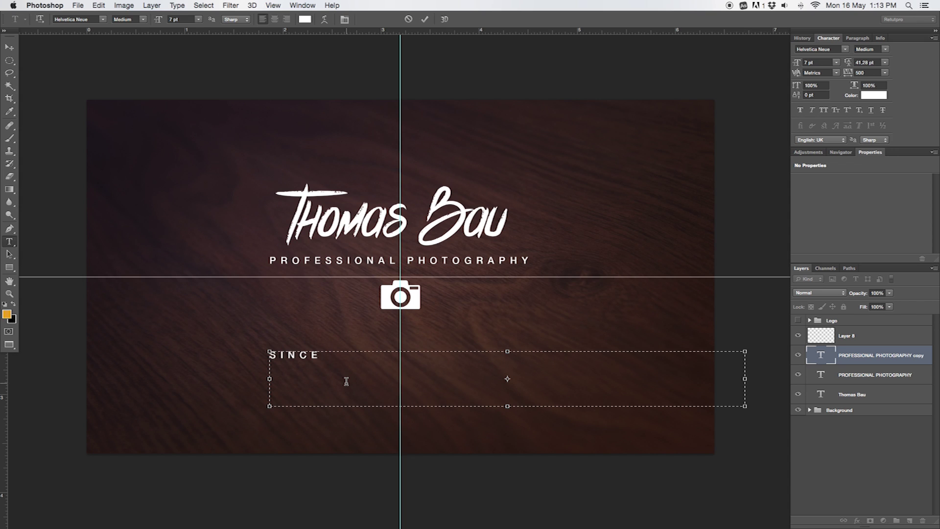
left_click(425, 19)
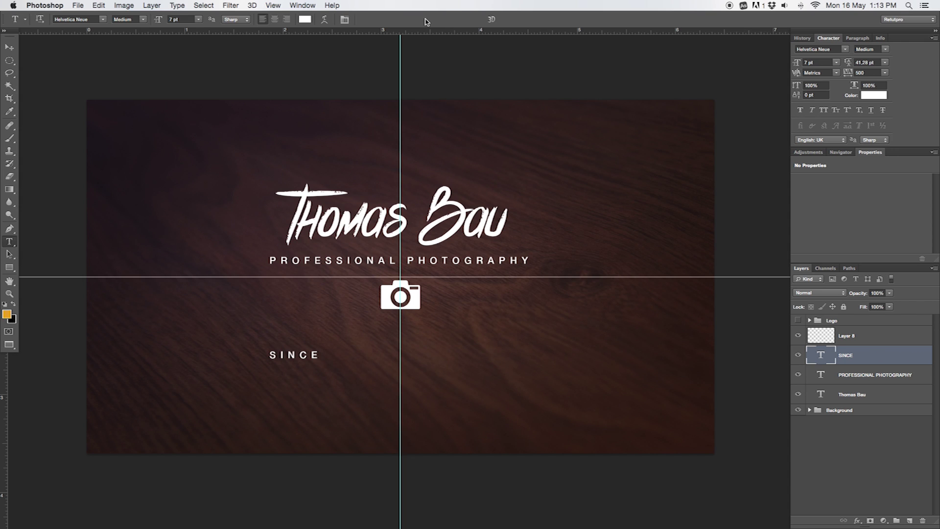
- Duplicate the SINCE layer, place the copy to its right and retype it as 2016
key("ctrl+j")
key("v")
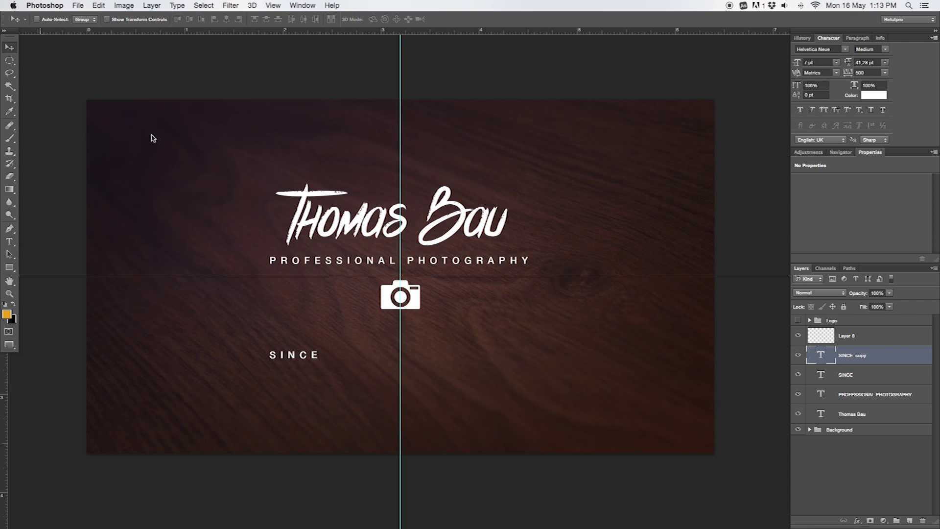
left_click_drag(326, 350, 401, 350)
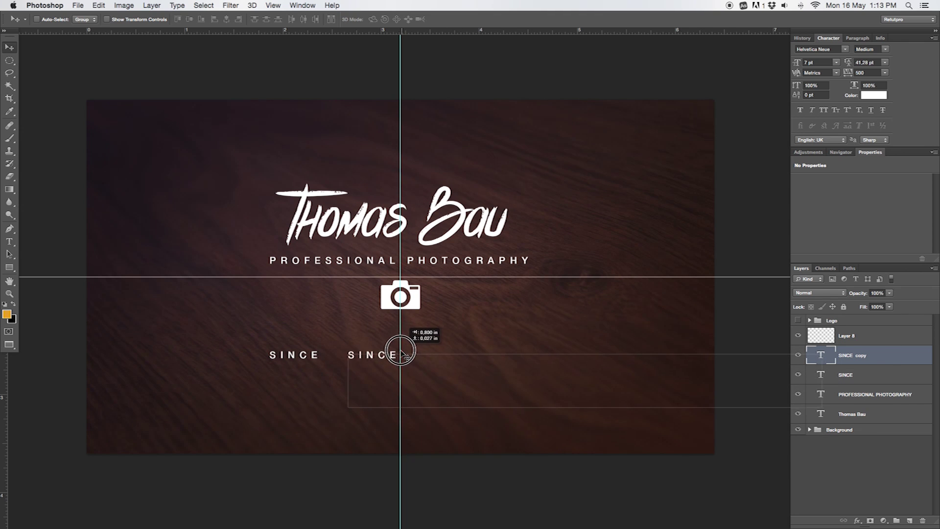
left_click_drag(400, 351, 393, 351)
key("t")
left_click(393, 354)
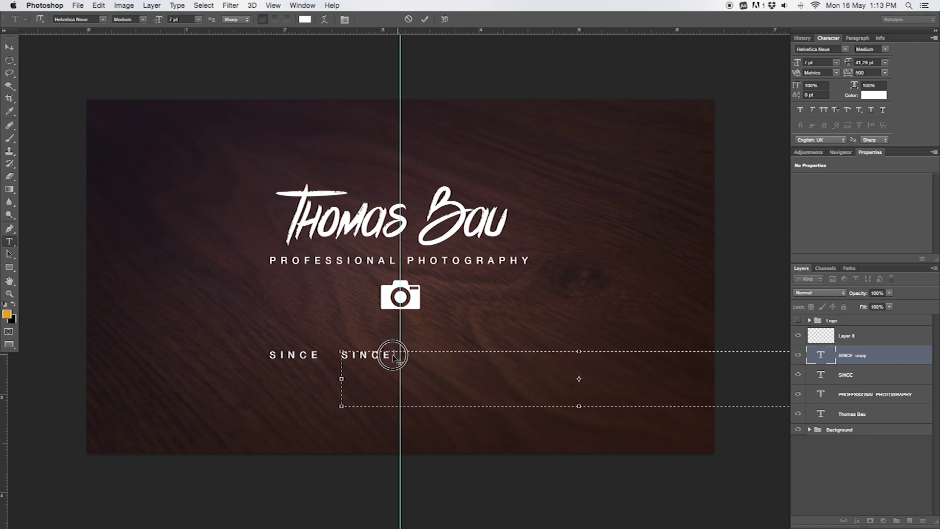
double_click(393, 355)
type("2016")
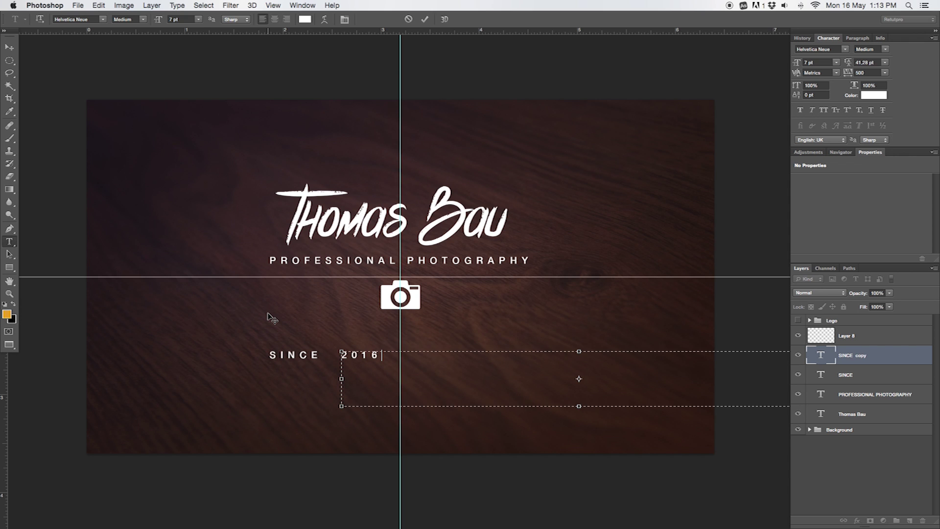
key("ctrl+Return")
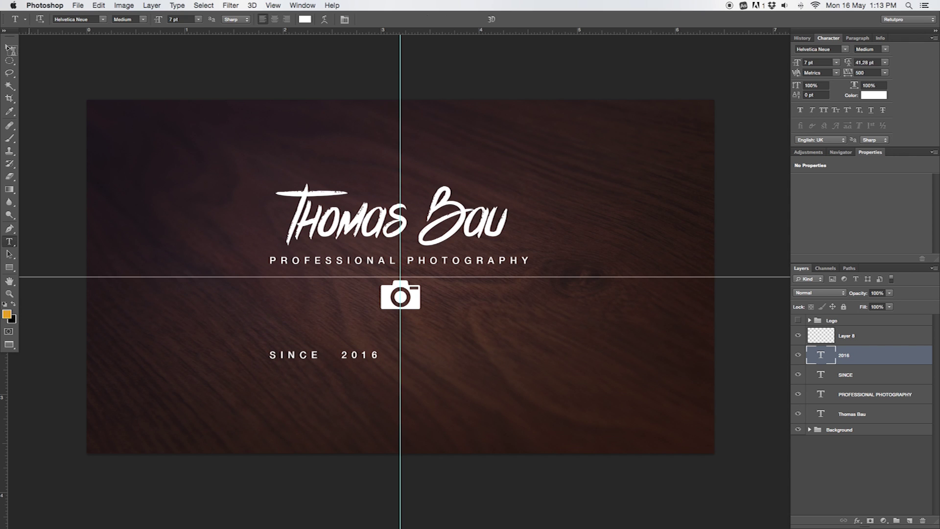
left_click(10, 49)
- Move 2016 up beside the camera icon, lined up with a new horizontal guide
mouse_move(307, 362)
left_mouse_down()
mouse_move(340, 317)
mouse_move(401, 306)
left_mouse_up()
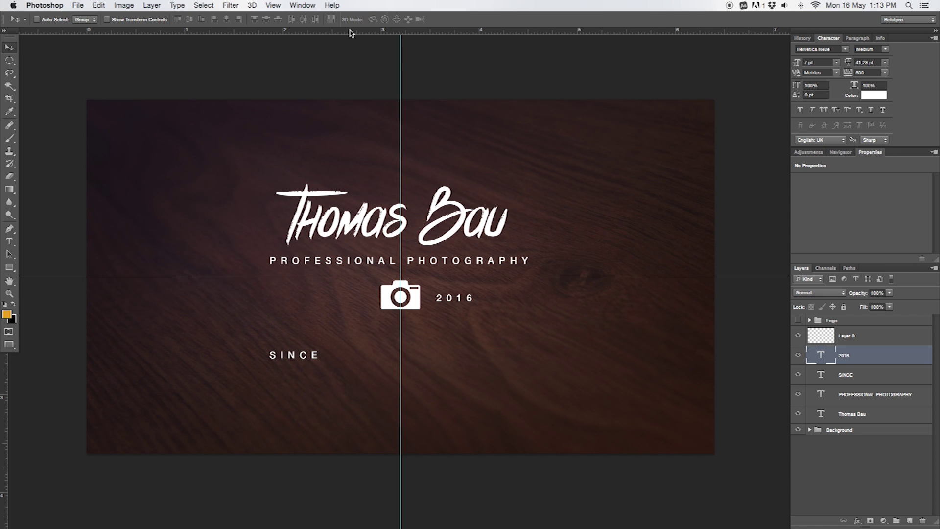
left_click_drag(350, 32, 399, 280)
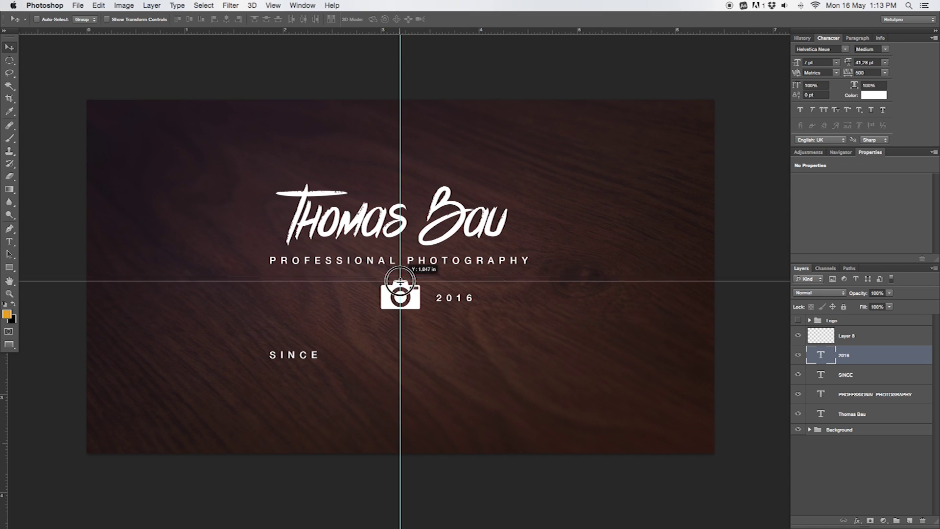
left_click_drag(400, 279, 449, 301)
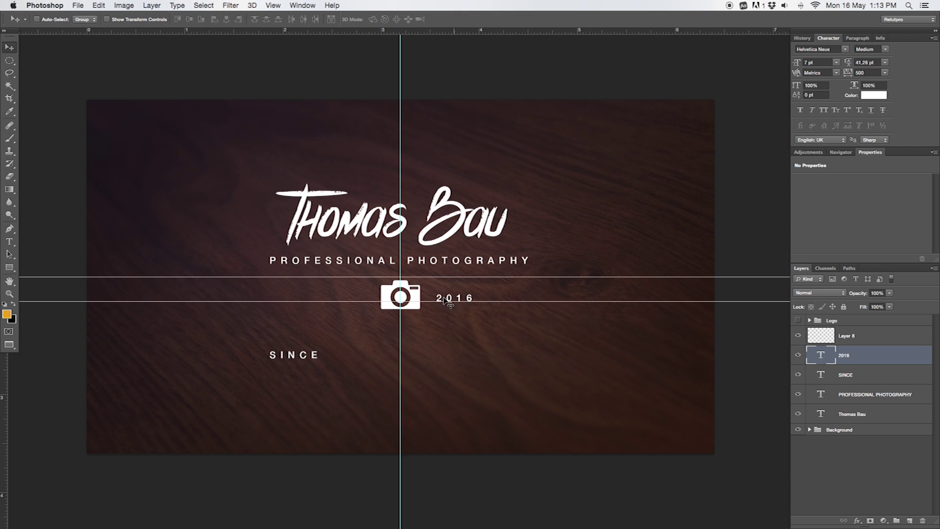
key("Left")
key("Left")
key("Left")
- Move SINCE beside the camera icon on the 2016 line, nudged slightly left
key("t")
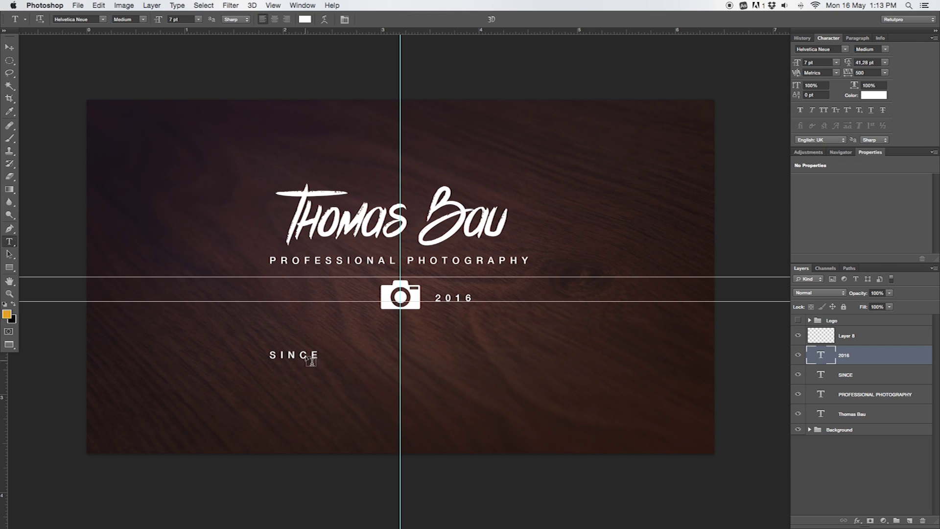
left_click(296, 354)
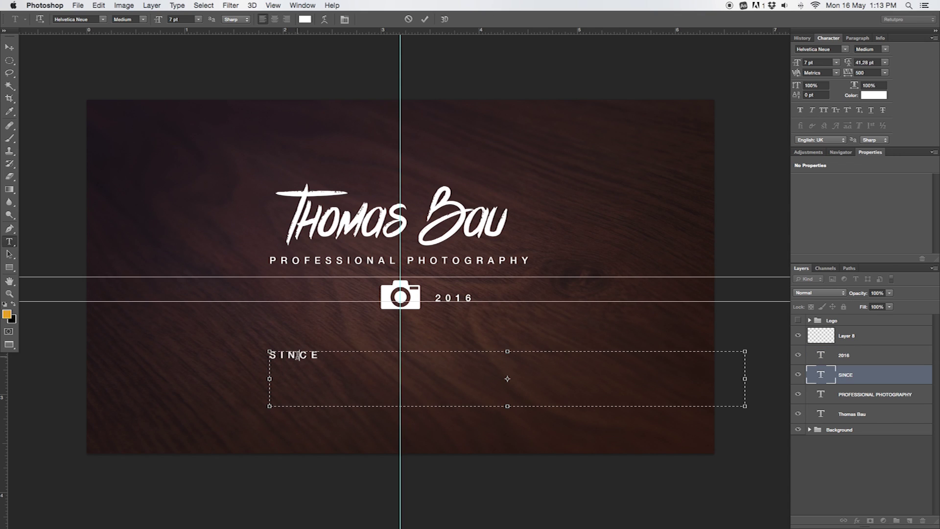
left_click(847, 387)
key("v")
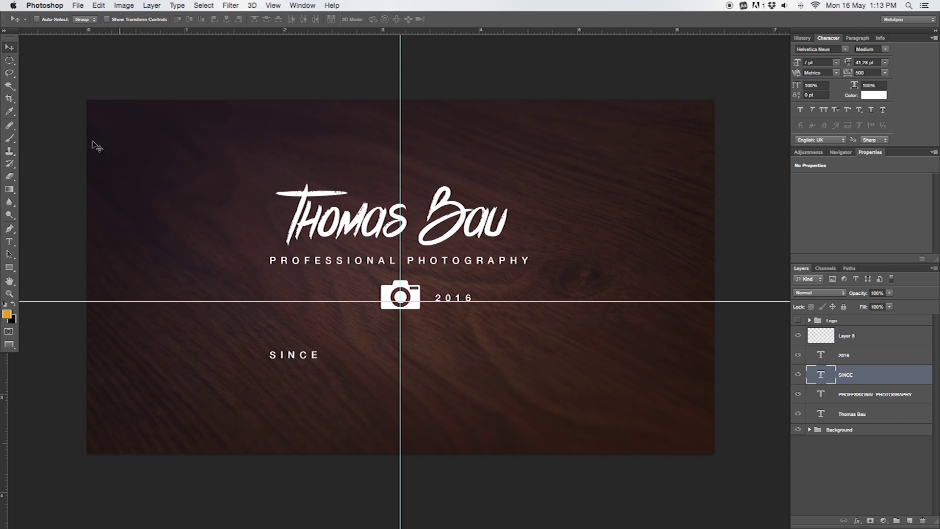
left_click_drag(284, 393, 340, 339)
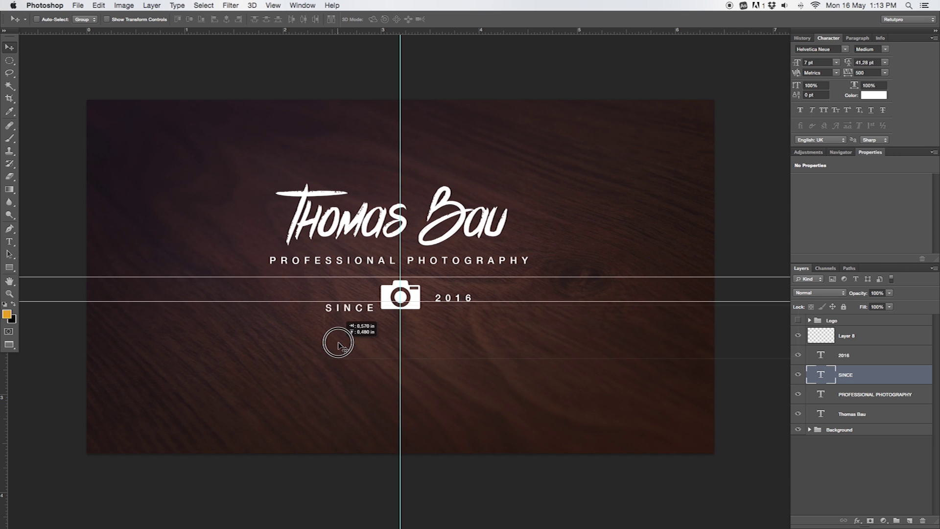
key("Left")
key("Left")
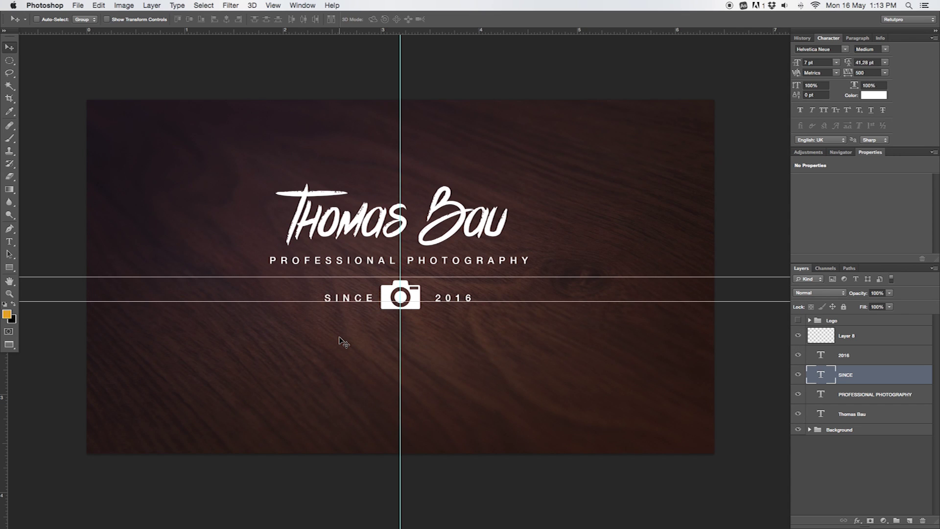
key("Left")
key("Left")
key("Left")
key("Left")
key("Left")
key("Left")
key("Left")
key("Left")
key("Left")
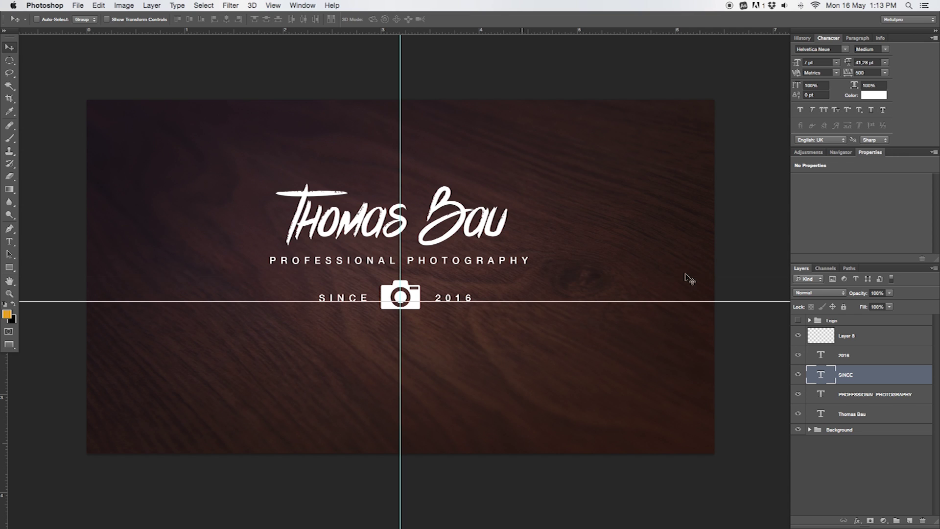
- Expand the old Logo group, check its logo, camera, text and frame layers, then hide it
left_click(809, 321)
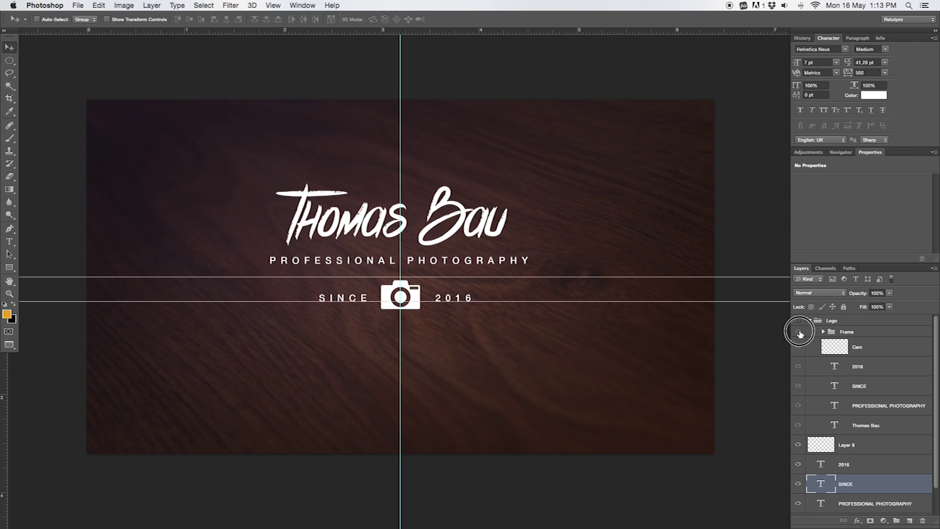
left_click_drag(806, 344, 805, 469)
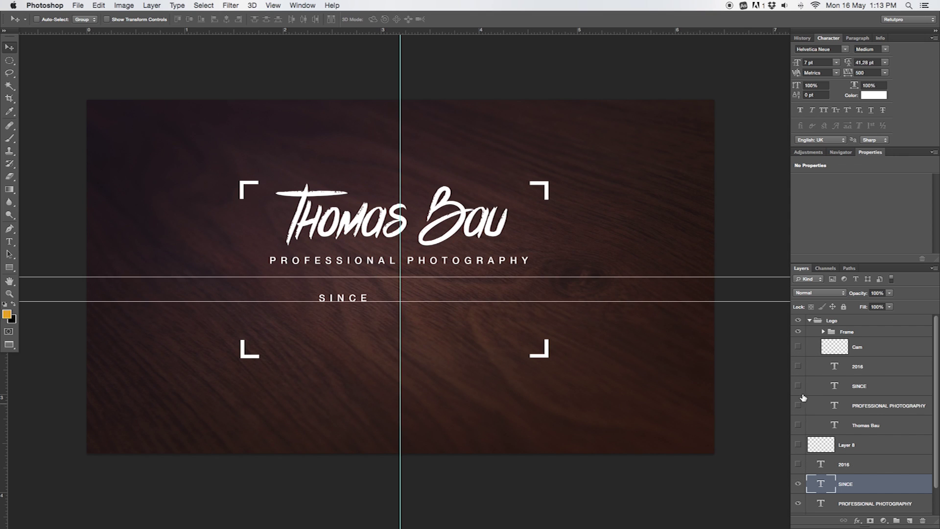
left_click(800, 333)
left_click(800, 333)
left_click(799, 332)
left_click(798, 464)
left_click(798, 444)
left_click(798, 332)
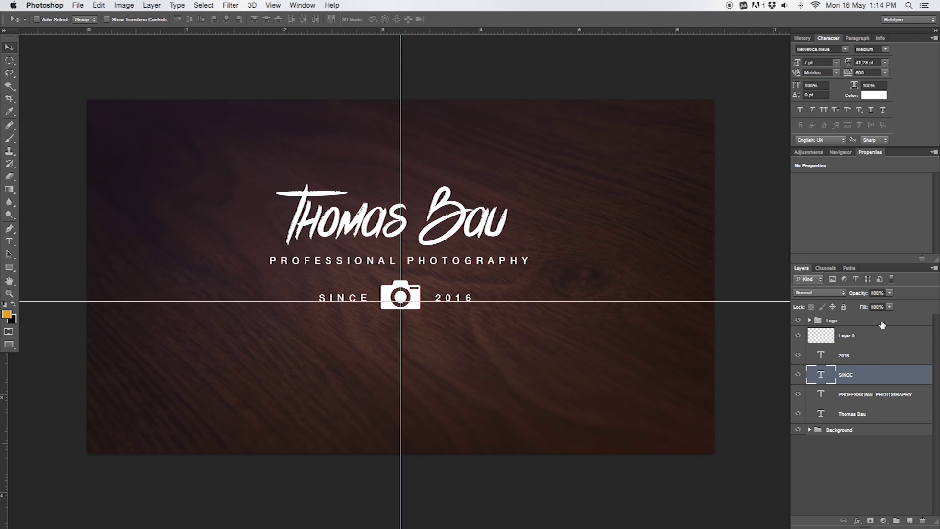
- Move the Logo group below Background and rename it 'bEFORE Logo'
left_click(875, 339)
mouse_move(835, 322)
left_mouse_down()
mouse_move(840, 465)
mouse_move(850, 463)
left_mouse_up()
left_click(846, 462)
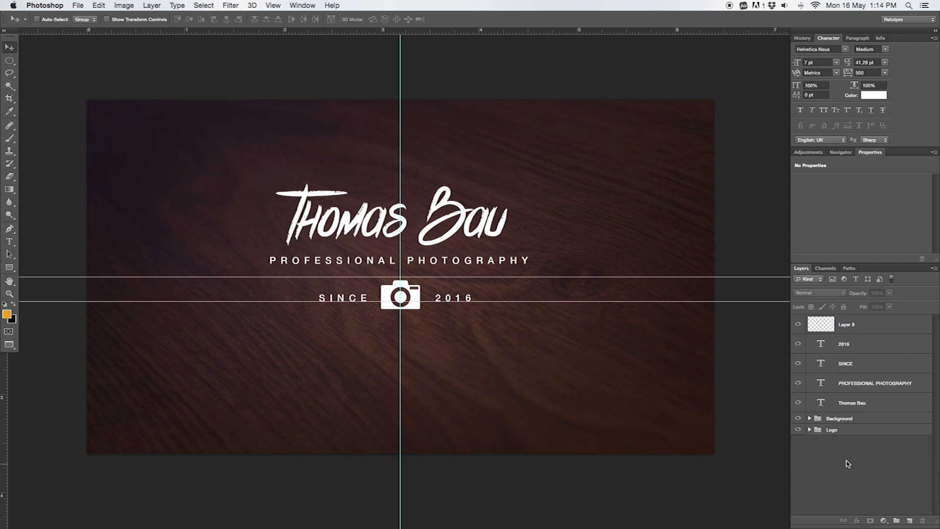
double_click(833, 429)
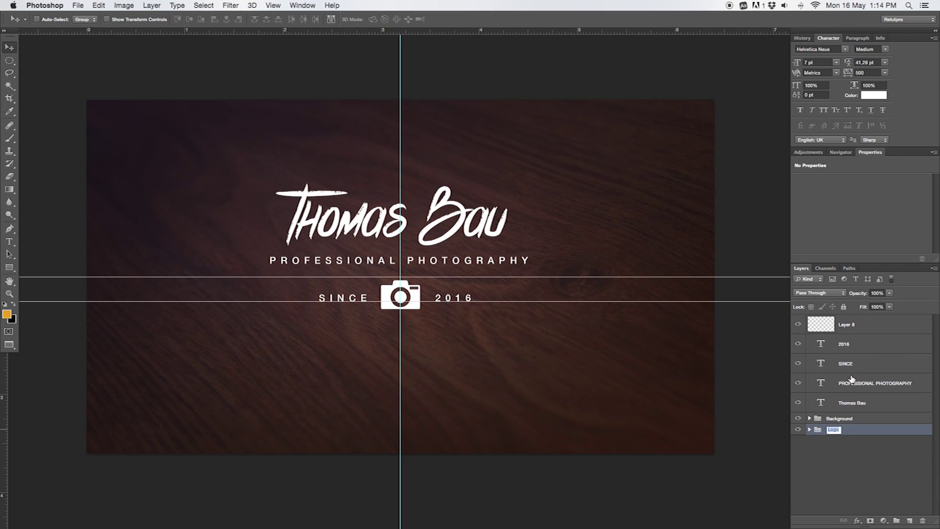
type("0FORE")
key("Return")
left_click(848, 325)
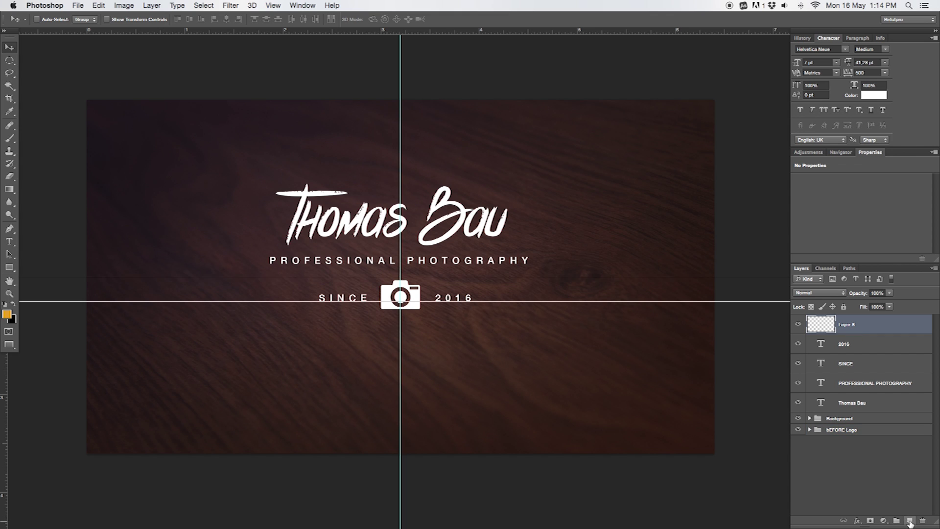
- Add a new empty layer and try out a small rectangular marquee selection, then clear it
left_click(910, 521)
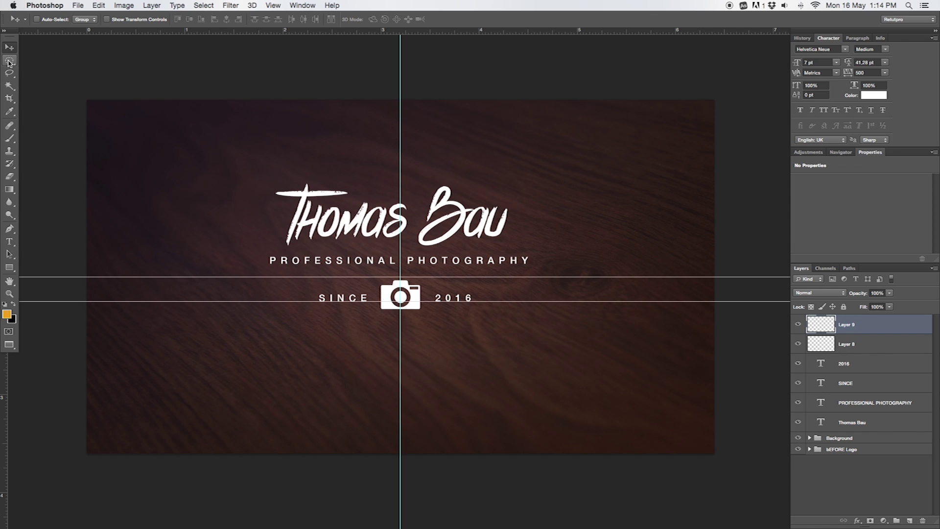
left_click(9, 62)
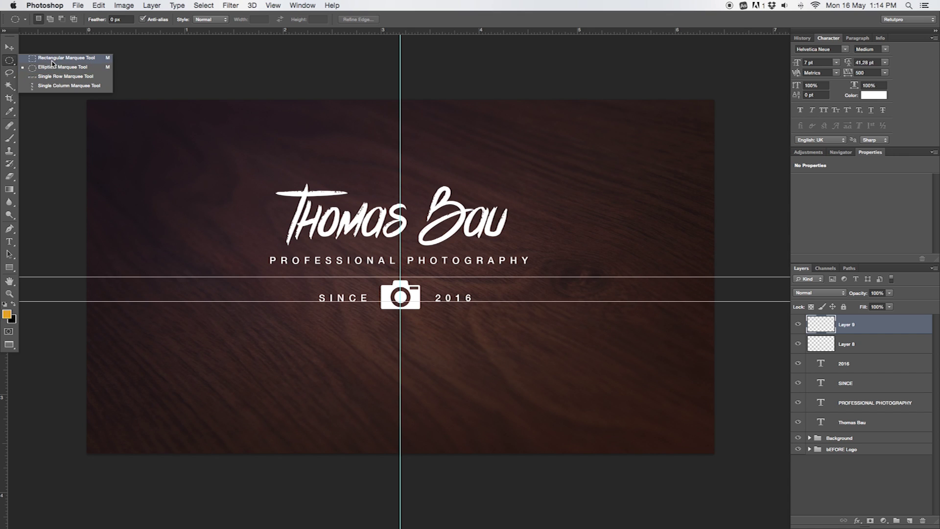
left_click(54, 58)
left_click_drag(177, 272, 199, 277)
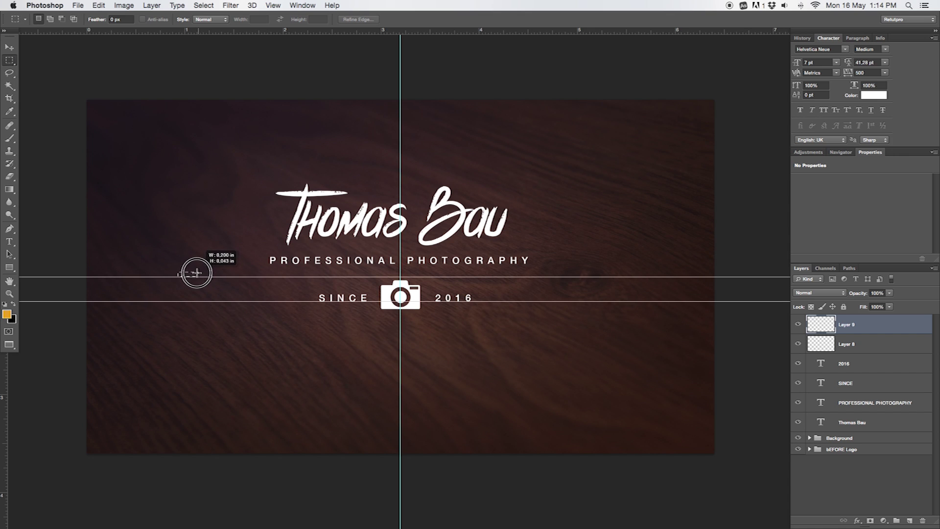
left_click_drag(198, 276, 198, 276)
left_click(203, 259)
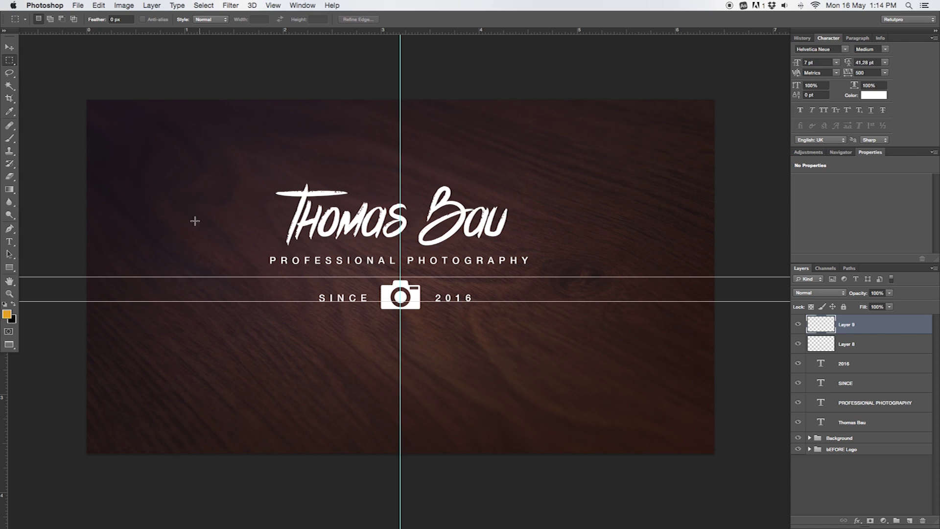
- Select a thin rectangle above-left of the title and zoom in around it
left_click_drag(238, 173, 257, 175)
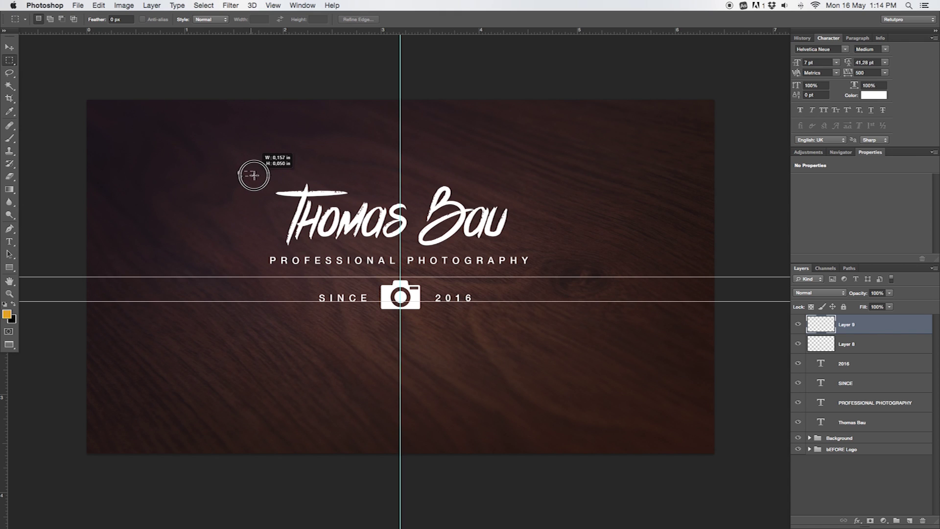
left_click_drag(257, 175, 258, 175)
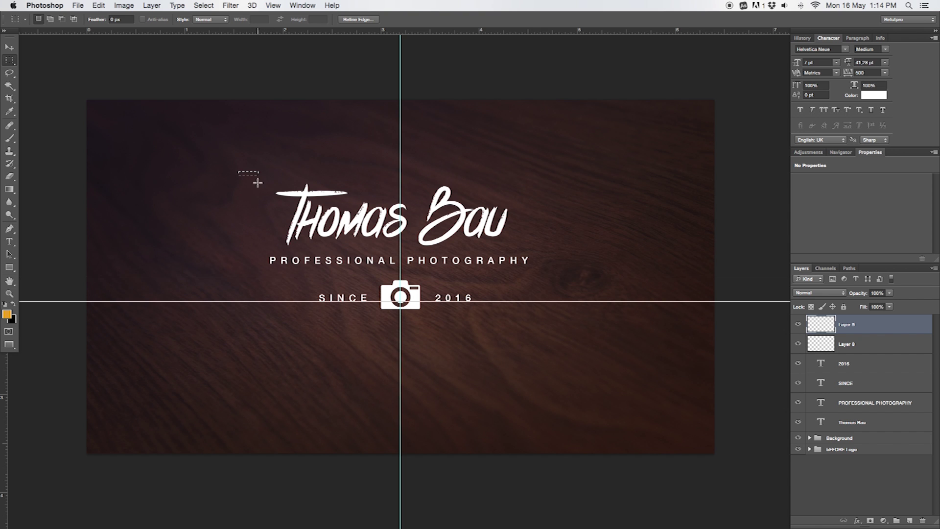
key("z")
left_click(248, 165)
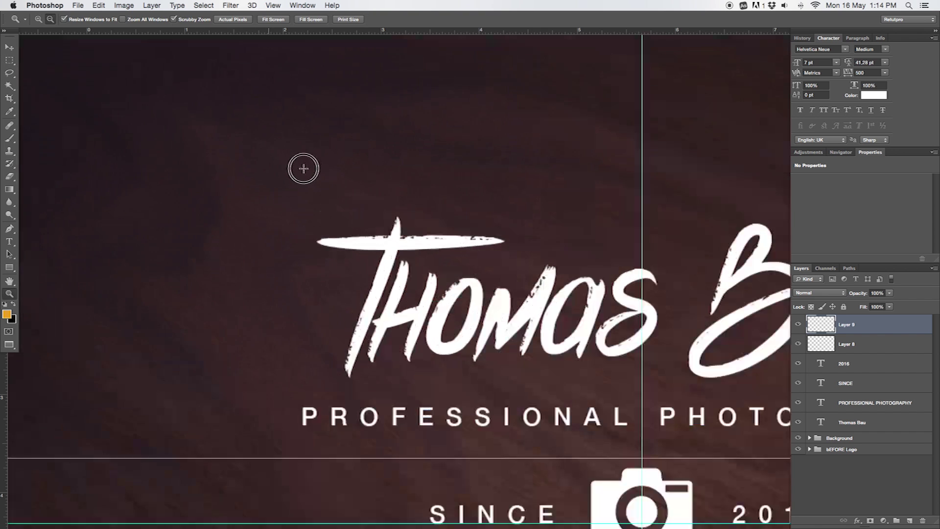
key("m")
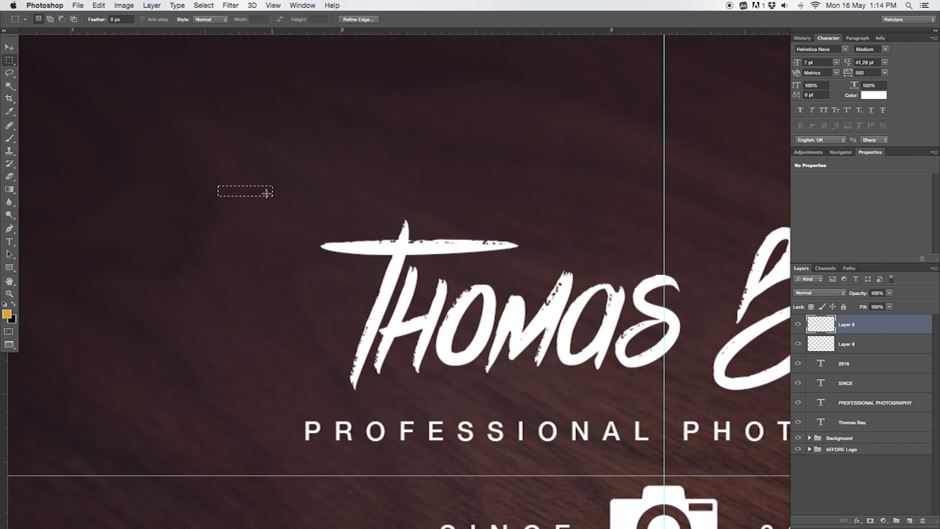
right_click(266, 192)
- Fill the thin rectangular selection with white and deselect it
left_click(305, 317)
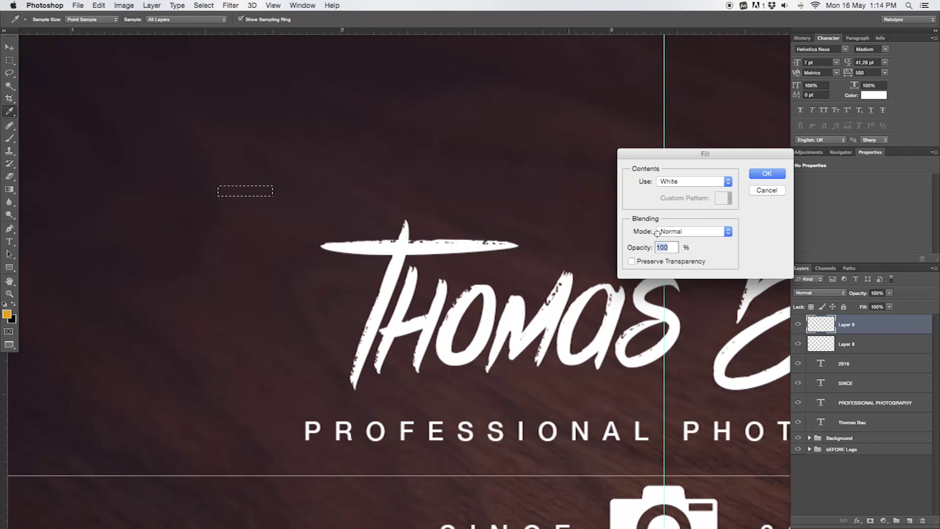
left_click(700, 187)
left_click(674, 186)
left_click(672, 184)
left_click(757, 177)
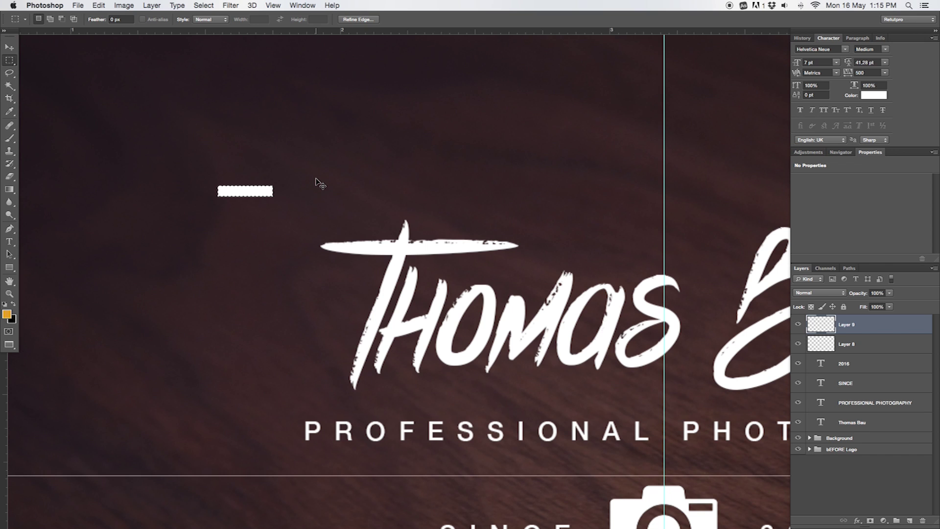
key("super+d")
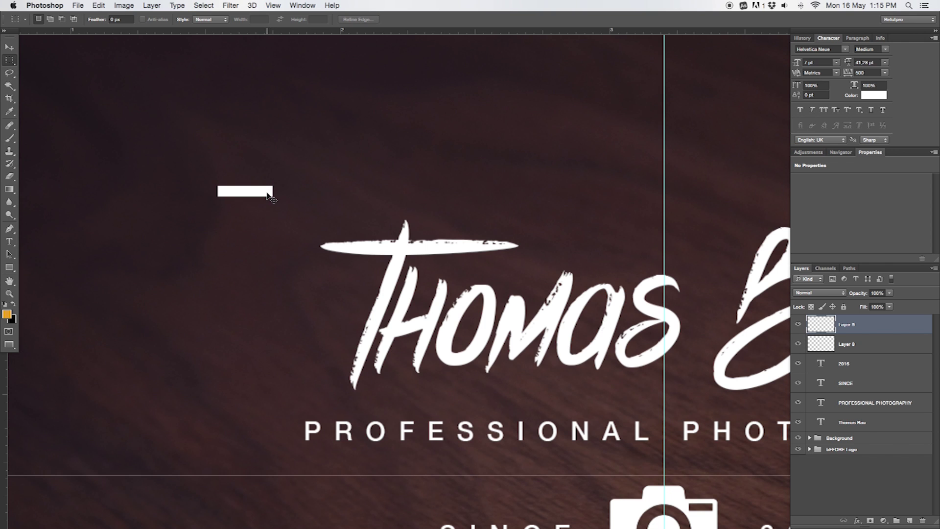
- Duplicate the white bar, rotate the copy 90° clockwise and nudge it left into an L
key("super+j")
key("v")
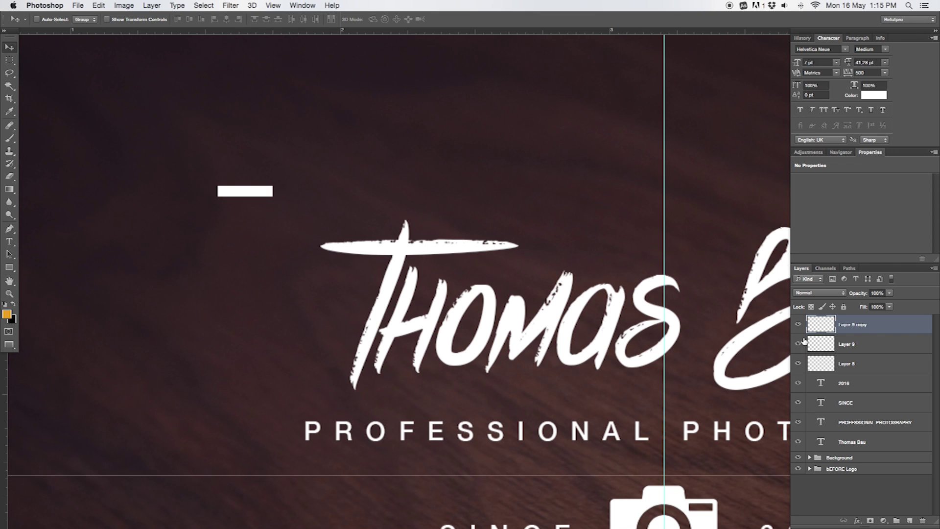
left_click_drag(798, 325, 802, 336)
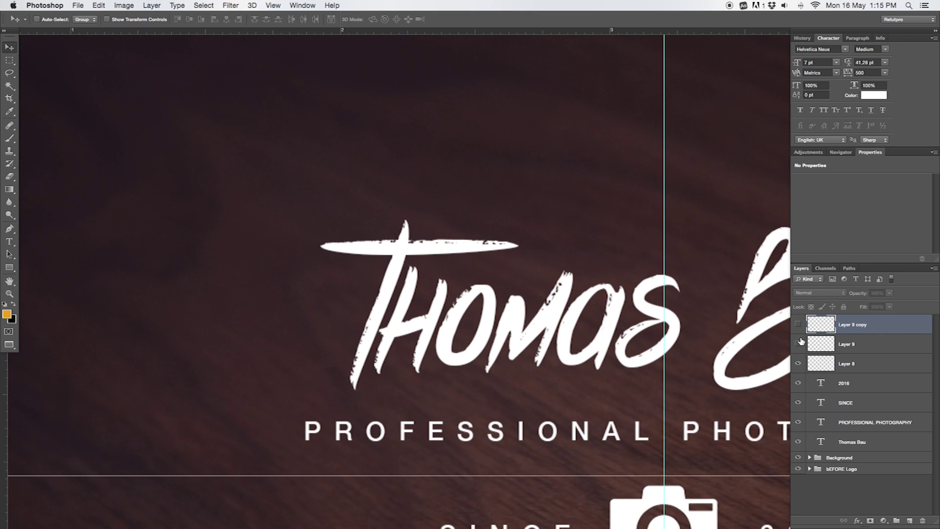
left_click_drag(801, 341, 803, 331)
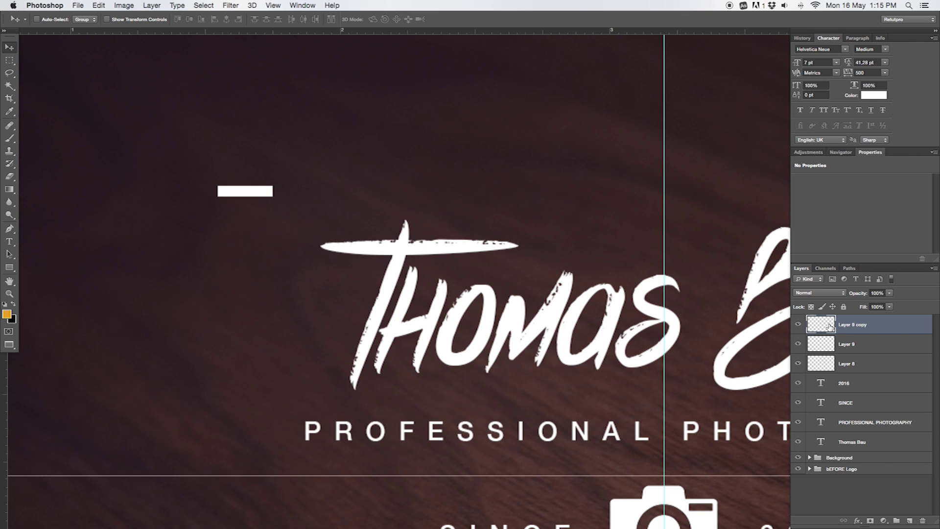
left_click(120, 8)
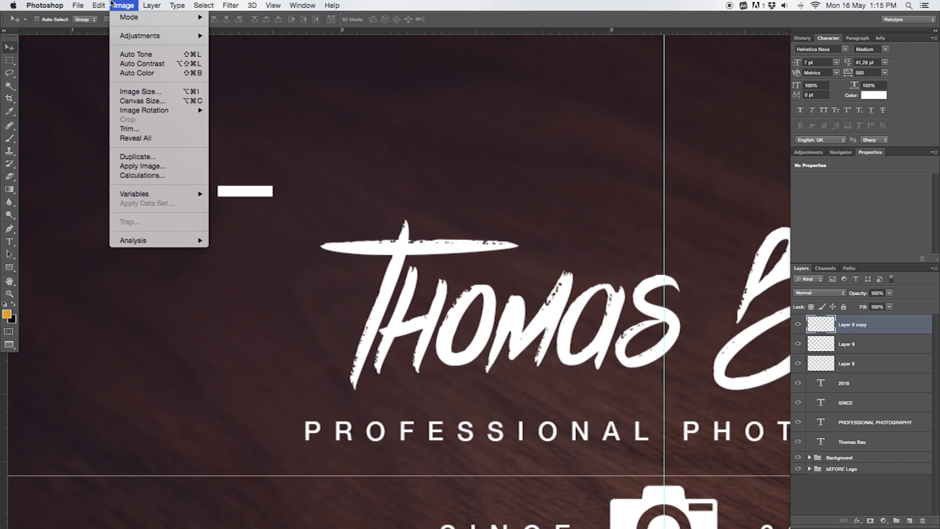
mouse_move(114, 222)
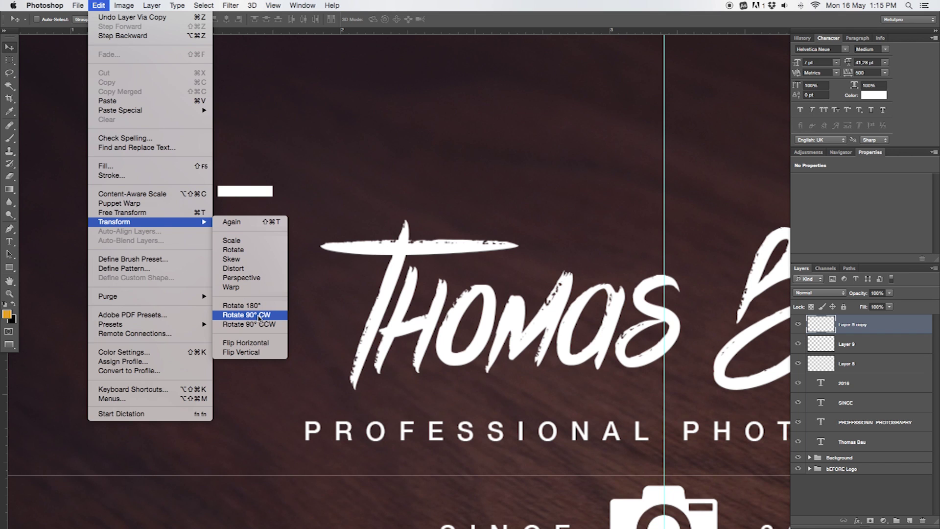
left_click(259, 315)
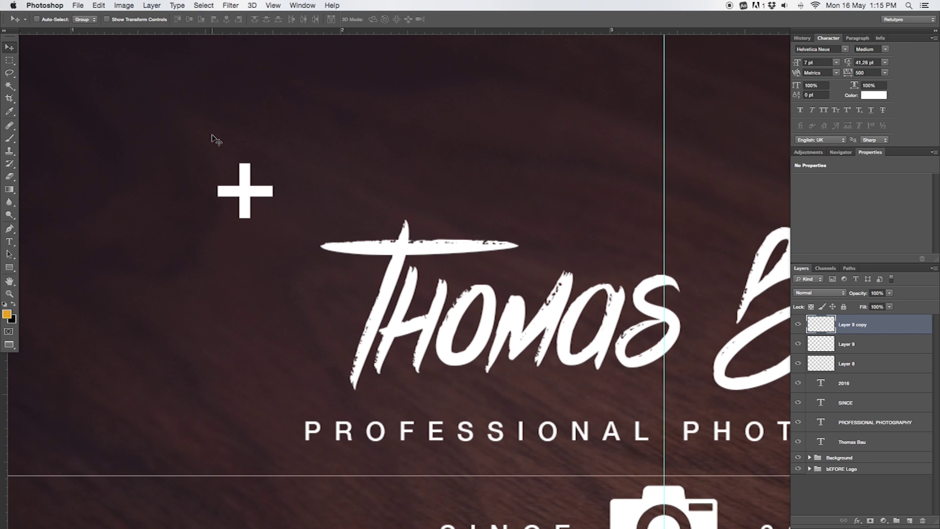
key("Left")
key("Left")
key("Left")
key("Left")
key("Left")
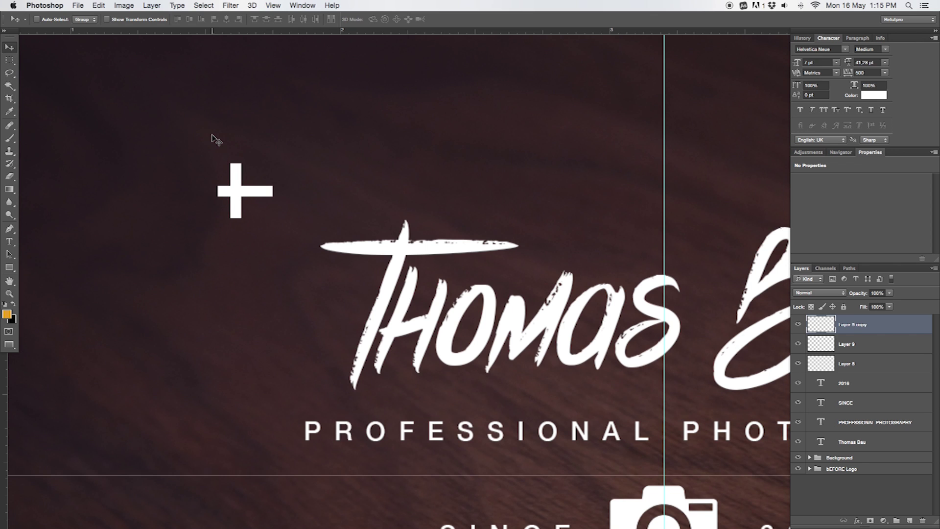
key("Left")
key("Left")
key("Left")
key("Left")
key("Left")
key("Left")
key("Left")
key("Left")
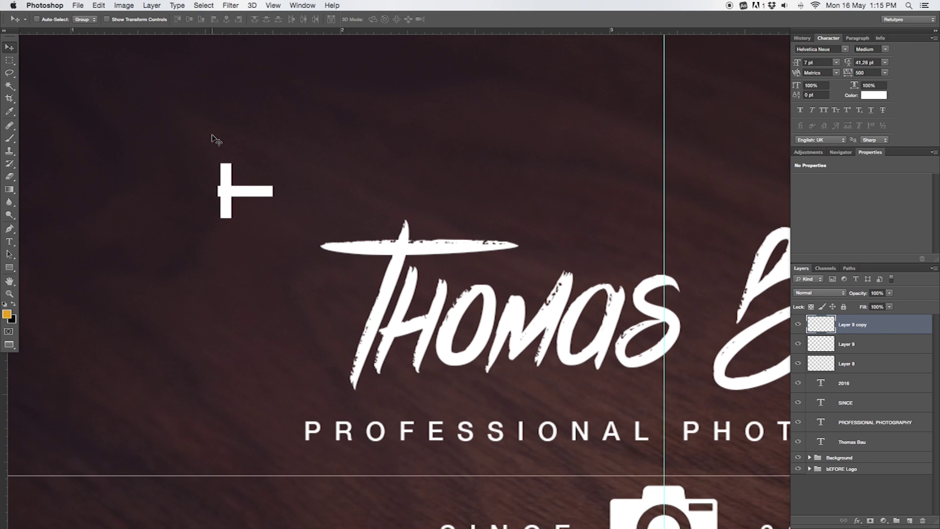
key("Left")
key("Left")
key("Left")
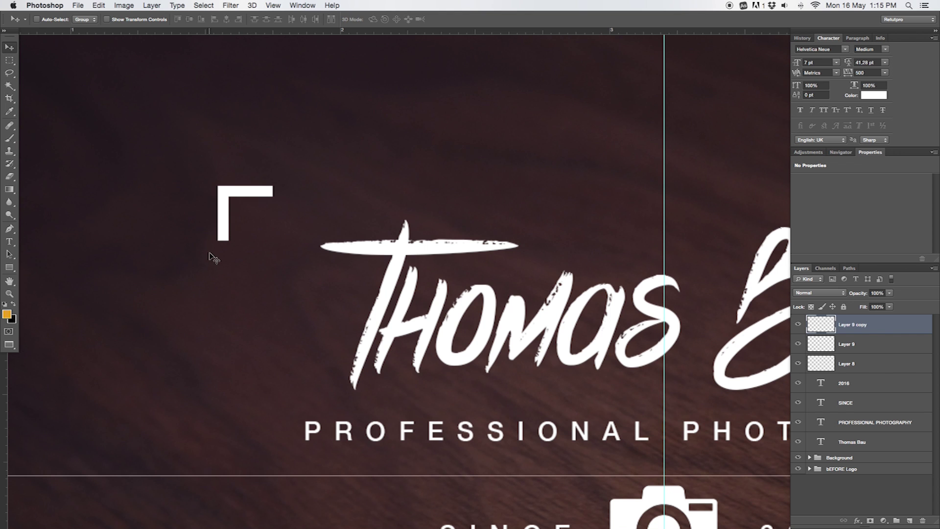
key("z")
mouse_move(273, 242)
left_mouse_down()
mouse_move(234, 235)
mouse_move(250, 239)
left_mouse_up()
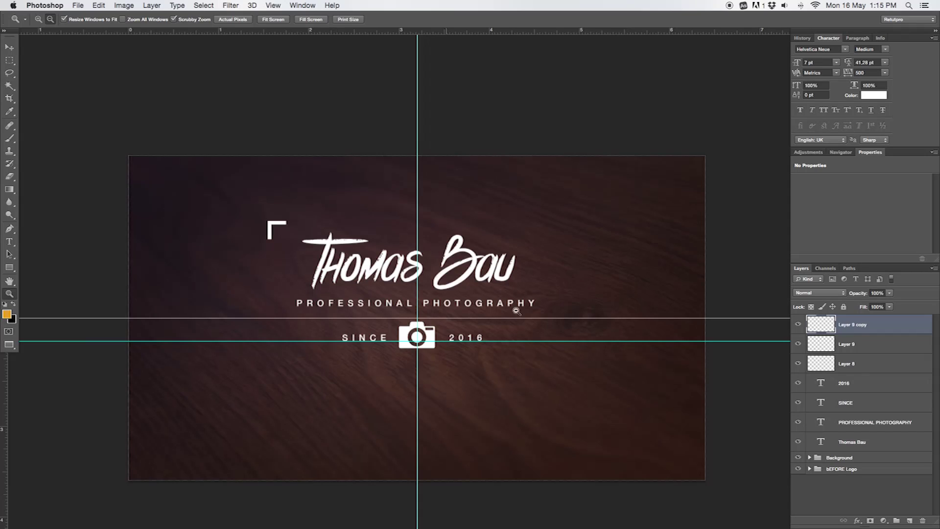
- Merge Layer 9 and Layer 9 copy into a single bracket layer
left_click(879, 341, "shift")
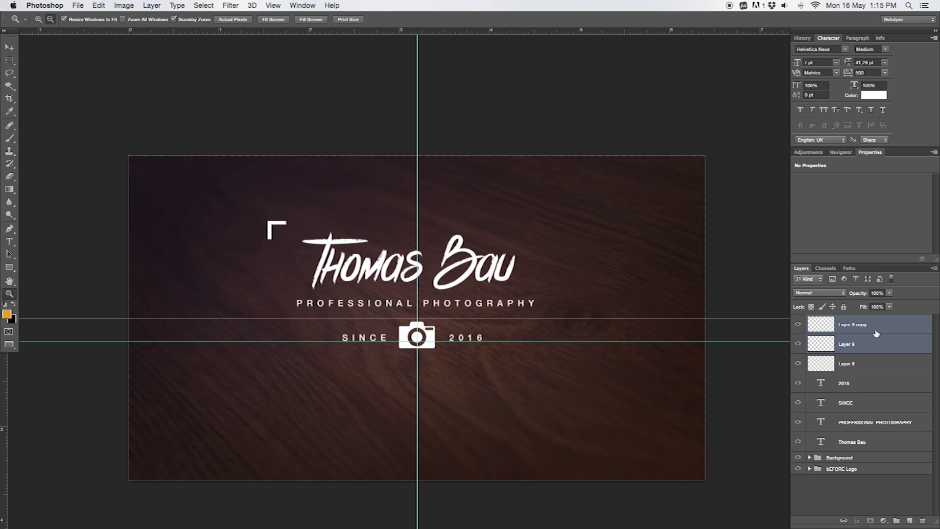
right_click(875, 333)
left_click(815, 393)
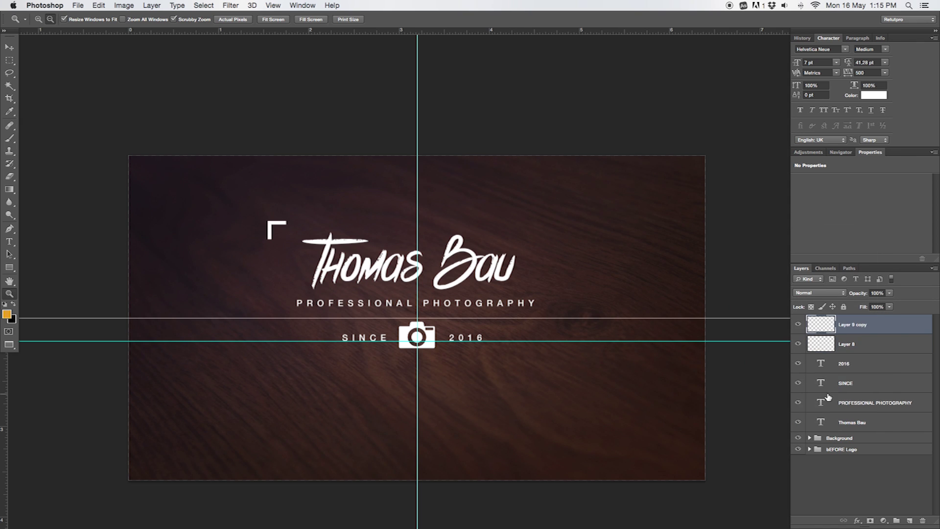
left_click(800, 323)
left_click(800, 324)
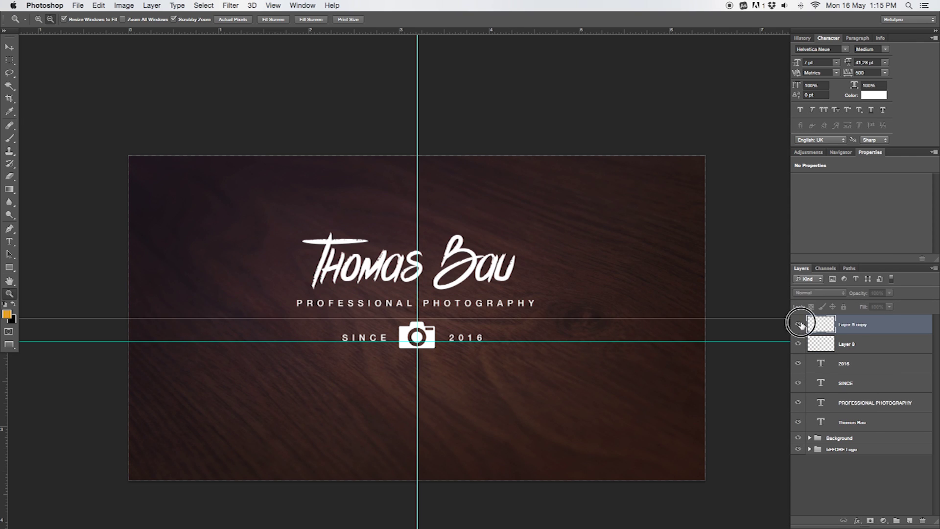
- Rename the camera layer (Layer 8) to 'Cam icon'
left_click(798, 344)
left_click(849, 346)
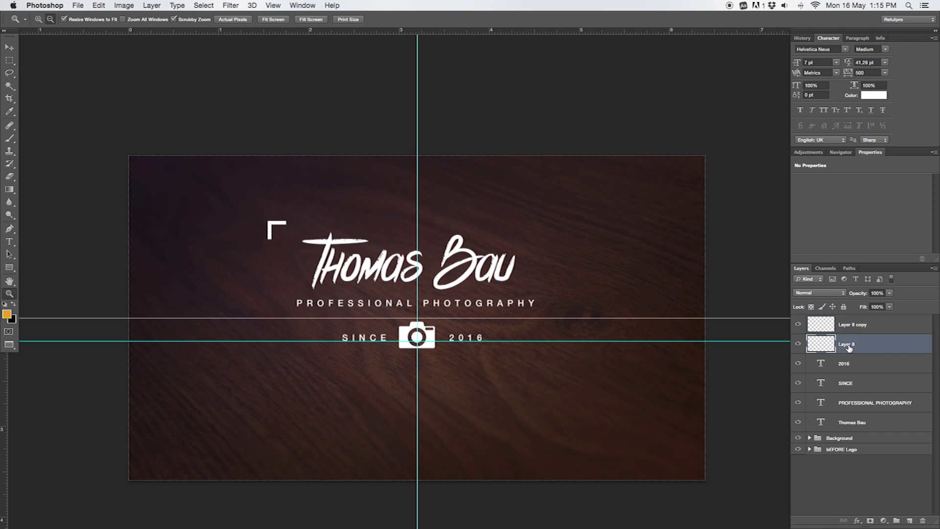
double_click(849, 347)
type("Ca")
type("n")
key("Return")
left_click(801, 325)
left_click(801, 324)
left_click(837, 327)
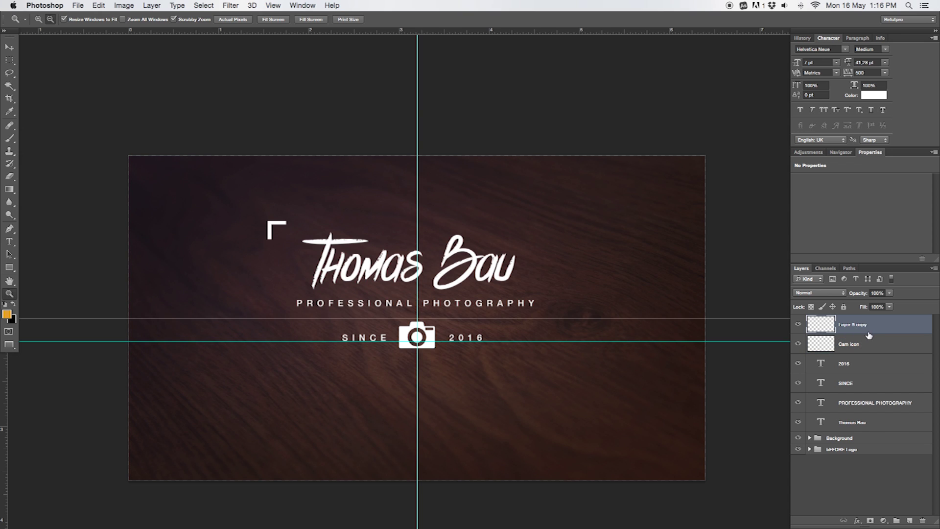
- Duplicate the bracket, mirror the copy and move it to the right of the name
key("ctrl+j")
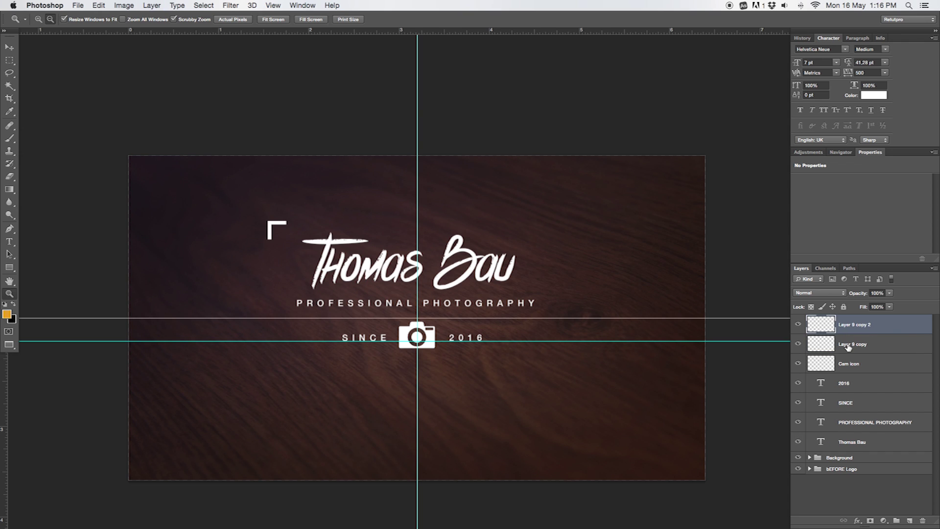
left_click(123, 5)
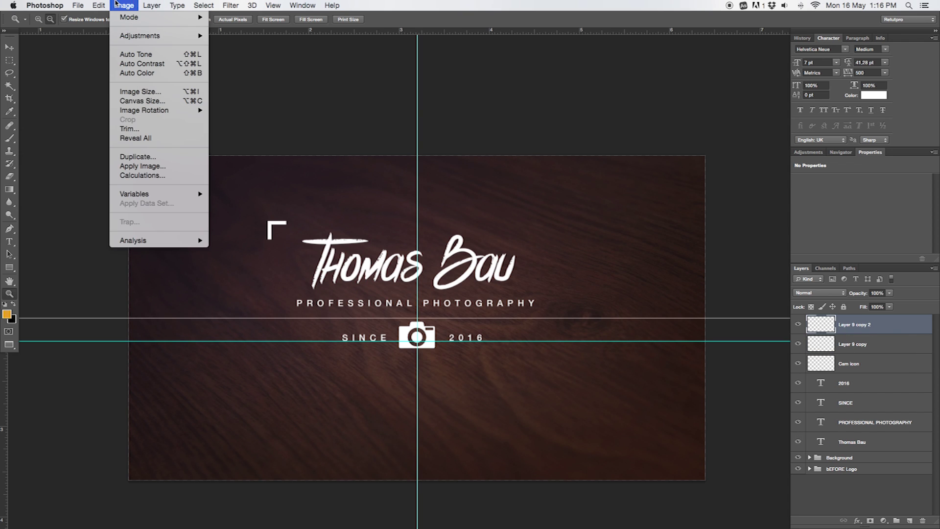
mouse_move(115, 222)
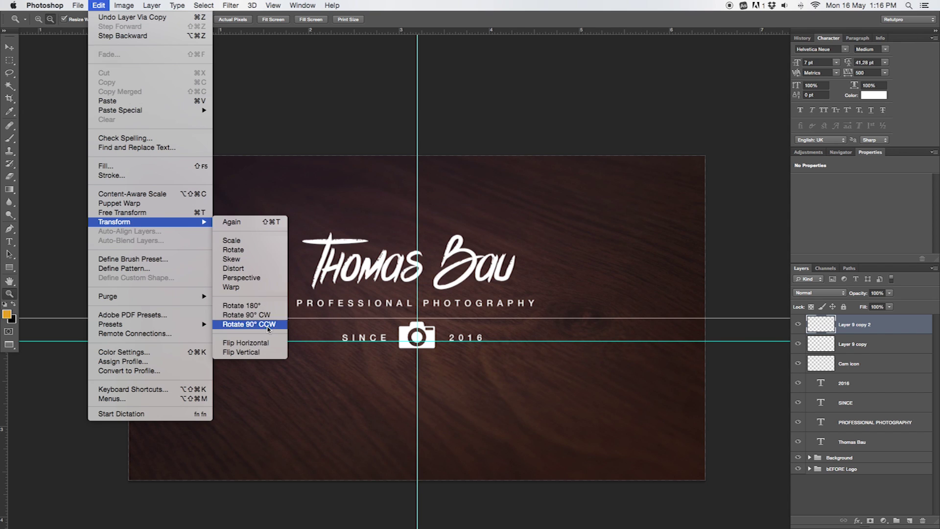
left_click(266, 342)
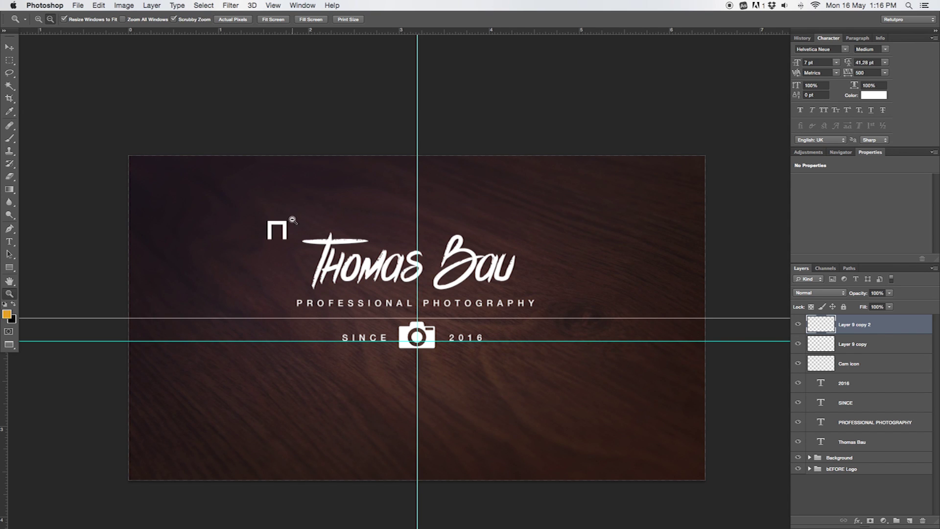
key("v")
mouse_move(287, 227)
left_mouse_down()
mouse_move(335, 228)
mouse_move(294, 231)
left_mouse_up()
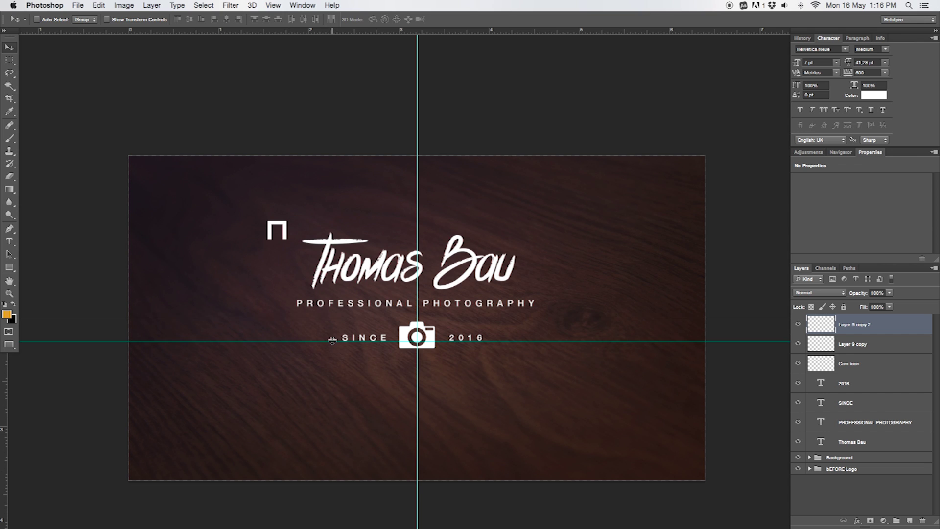
left_click_drag(332, 340, 340, 221)
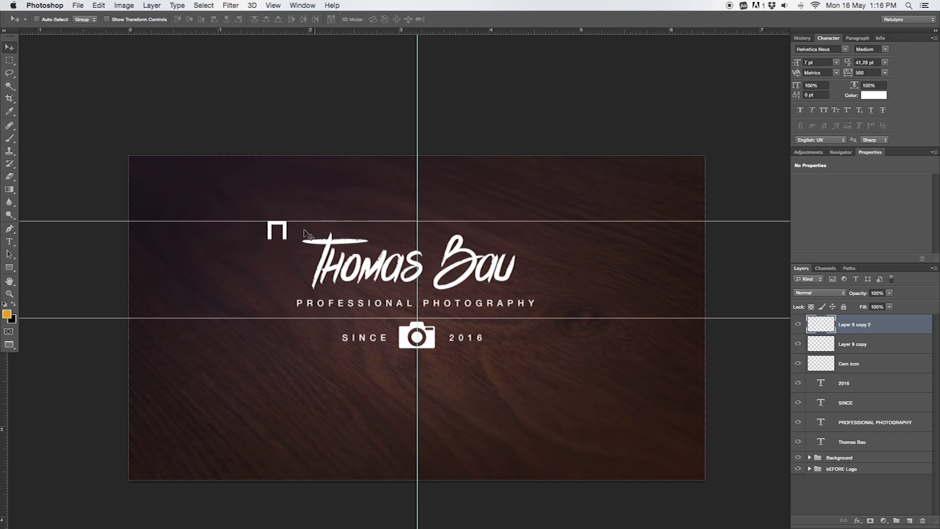
left_click_drag(287, 231, 558, 231)
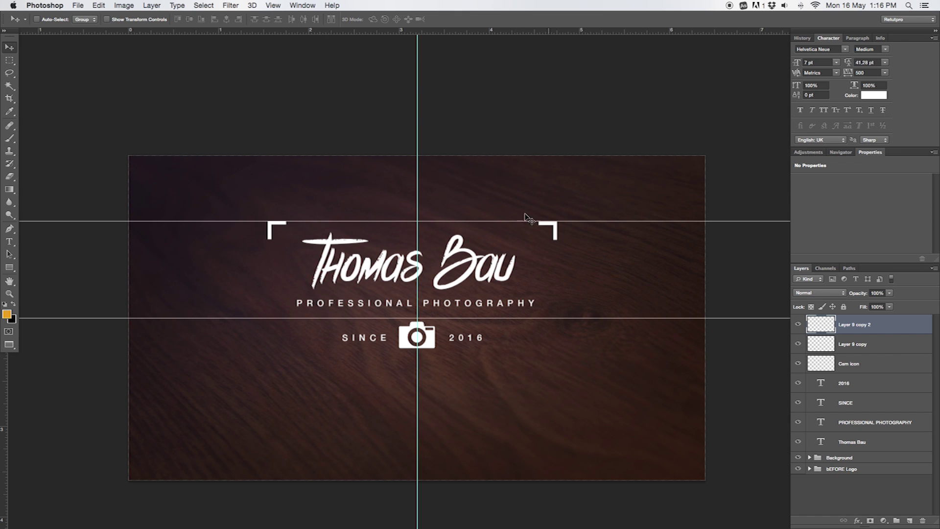
- Add vertical guides at both brackets and snap each bracket onto its guide
mouse_move(4, 363)
left_mouse_down()
mouse_move(419, 336)
mouse_move(245, 378)
mouse_move(272, 374)
mouse_move(276, 364)
left_mouse_up()
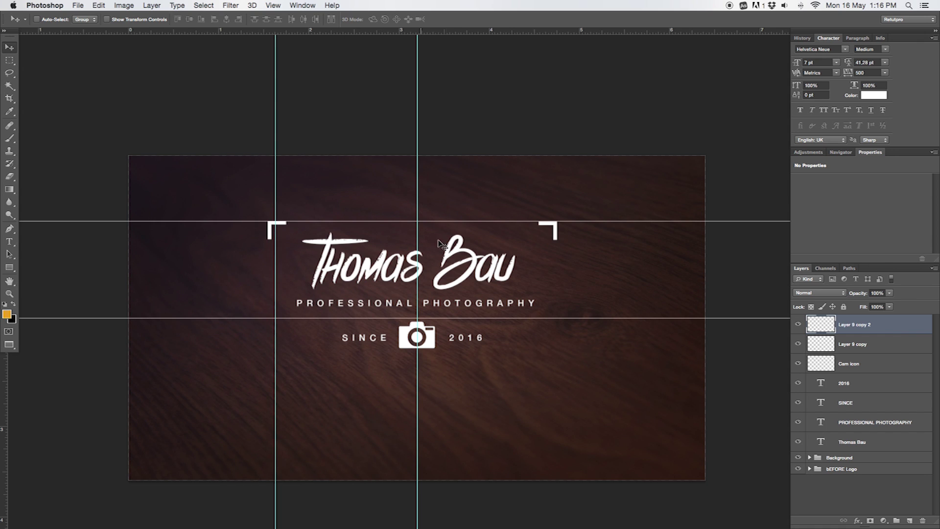
mouse_move(4, 371)
left_mouse_down()
mouse_move(192, 386)
mouse_move(573, 363)
mouse_move(556, 360)
left_mouse_up()
left_click_drag(549, 230, 553, 250)
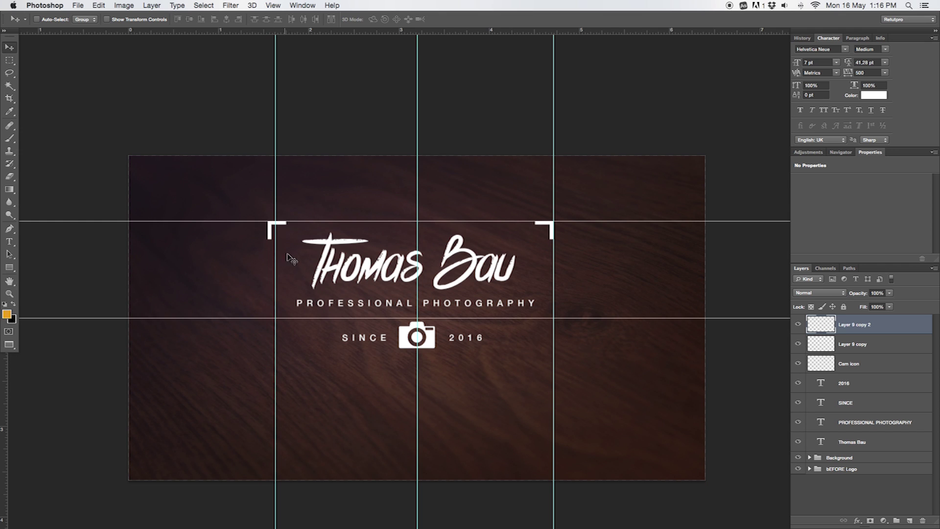
left_click(909, 352)
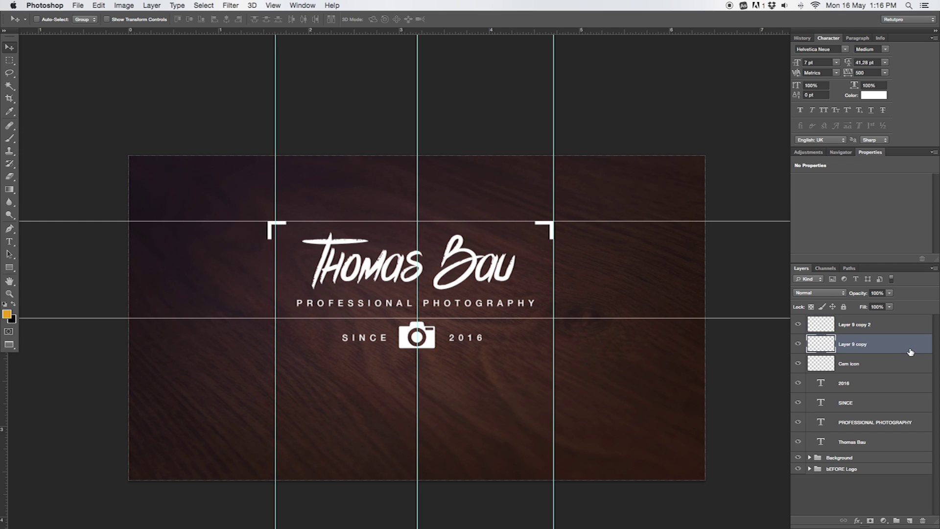
left_click_drag(284, 238, 289, 243)
- Duplicate the left bracket, name the bracket layers 1, 2 and 3, and move layer 3 to the top
key("ctrl+j")
double_click(865, 344)
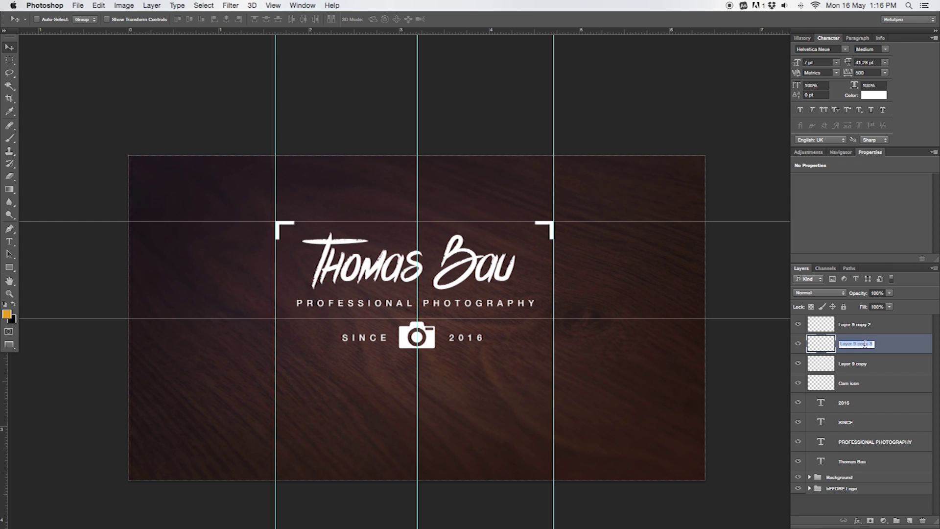
type("3")
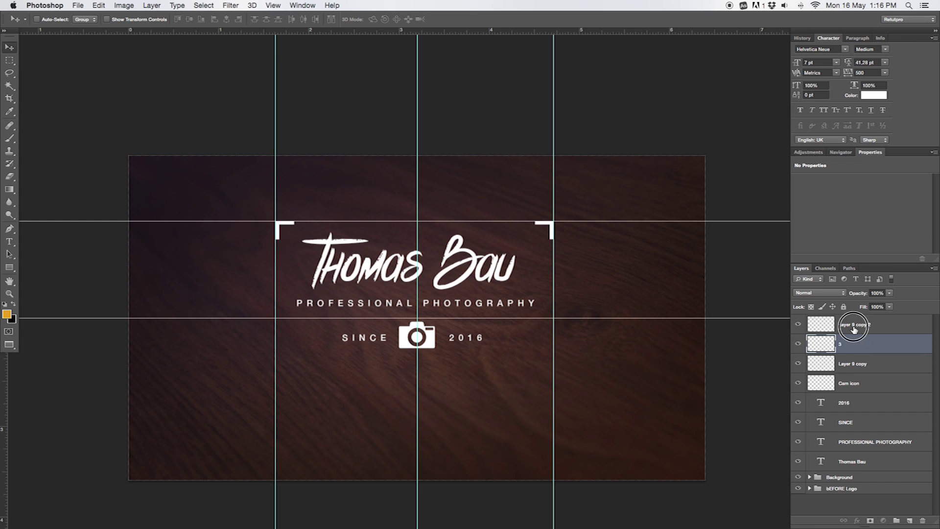
key("shift+Tab")
type("4")
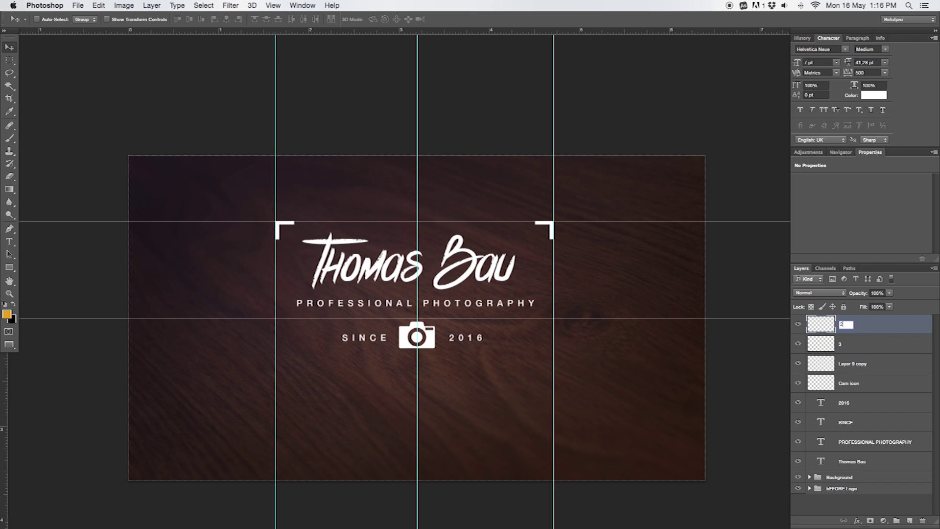
left_click(855, 357)
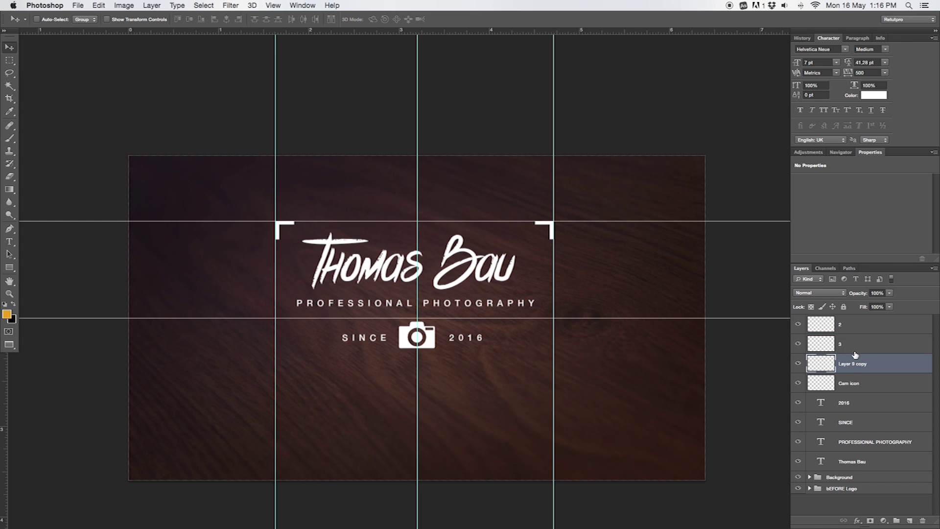
double_click(854, 363)
type("2")
left_click(854, 343)
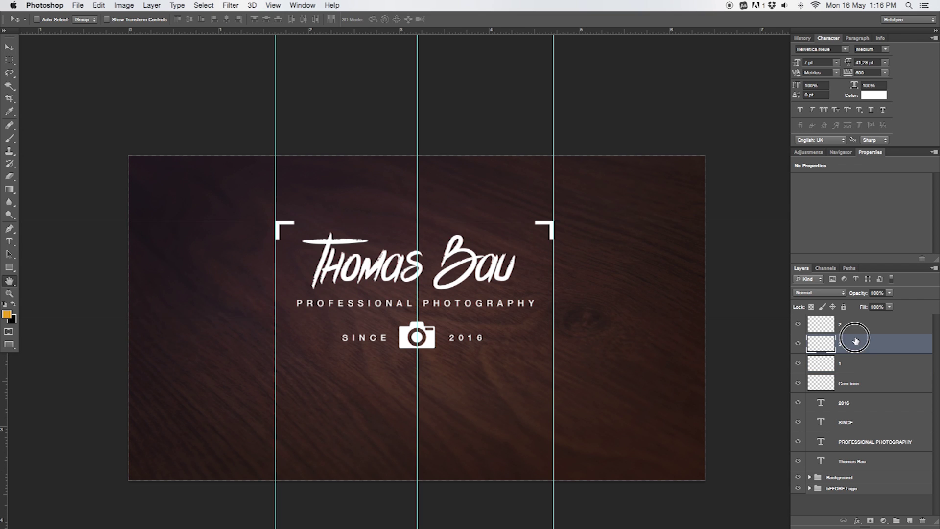
key("space")
left_click_drag(851, 342, 850, 325)
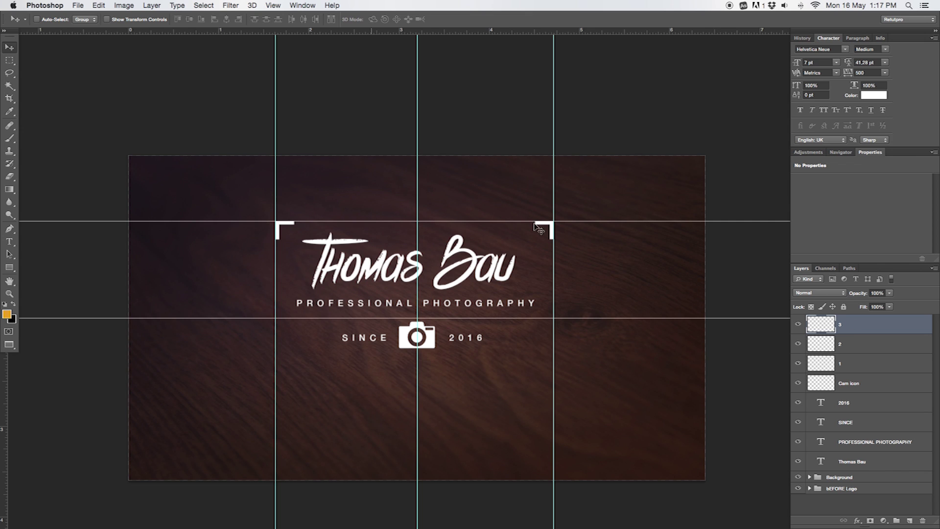
- Flip the bracket vertically and set it bottom-left on a new horizontal guide
left_click(798, 326)
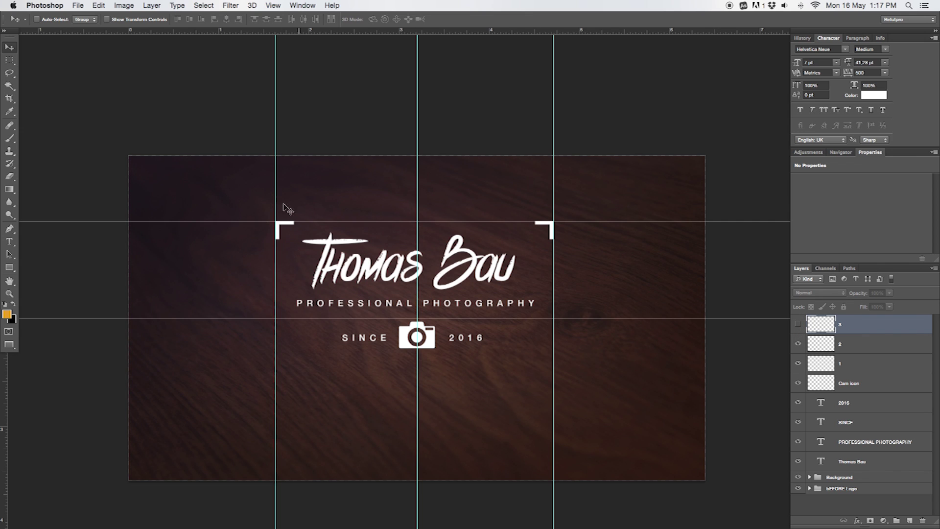
left_click(798, 325)
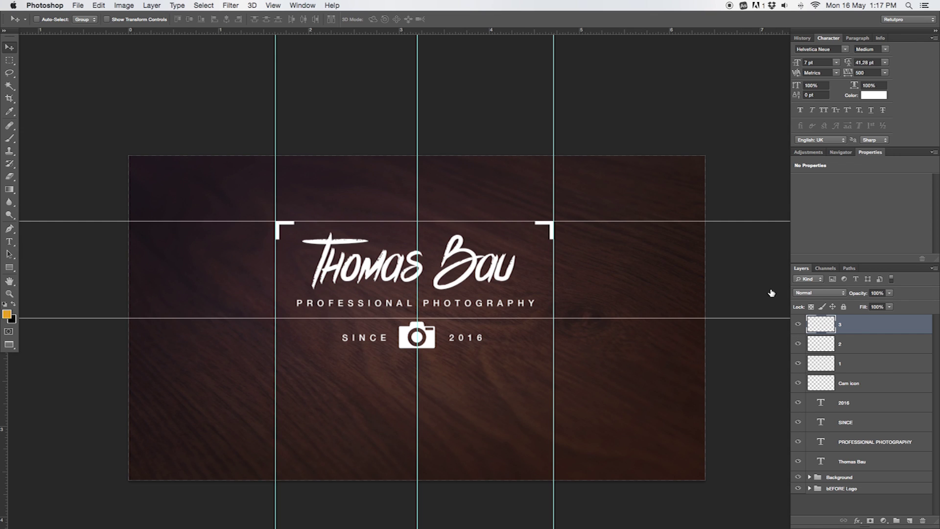
left_click(98, 5)
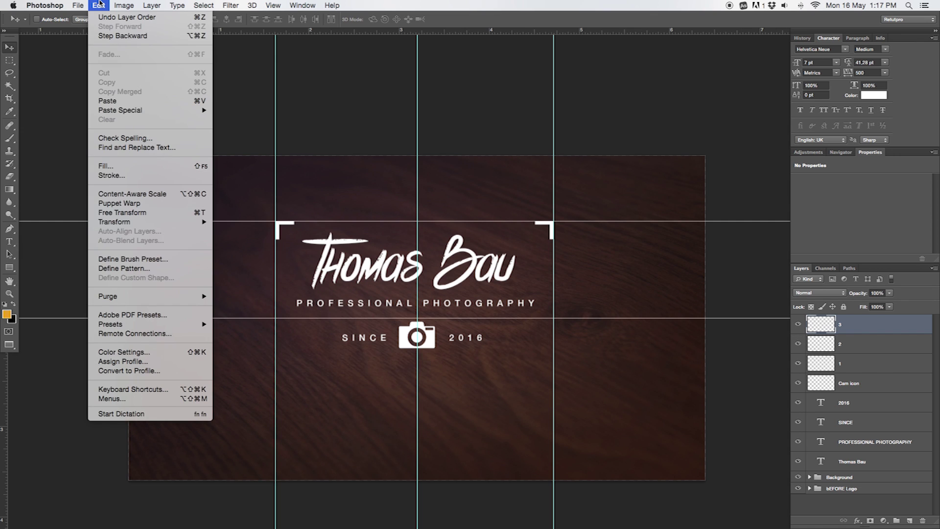
mouse_move(115, 221)
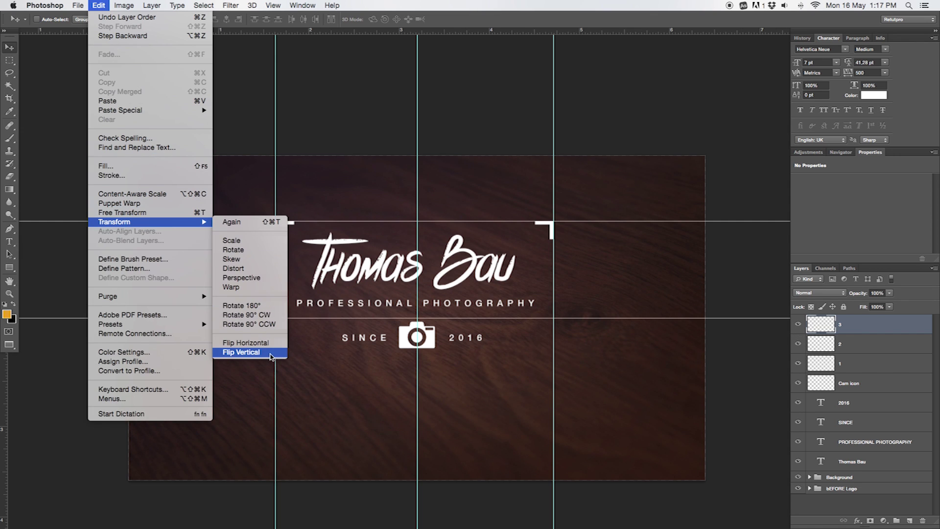
left_click(271, 353)
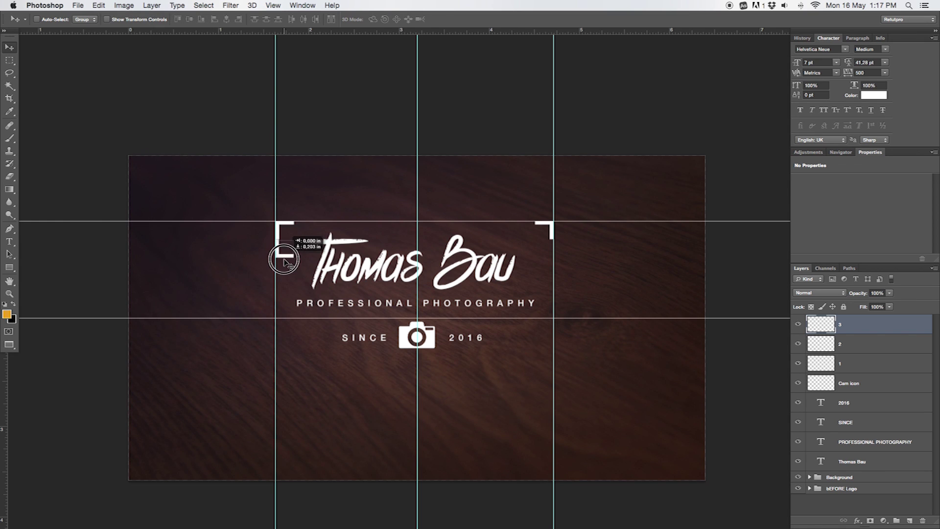
left_click_drag(284, 259, 283, 357)
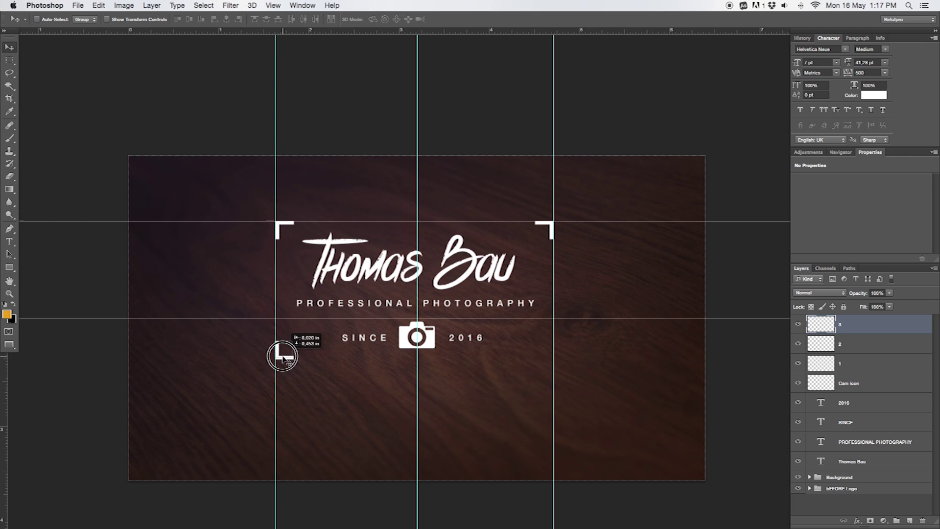
left_click_drag(473, 323, 476, 361)
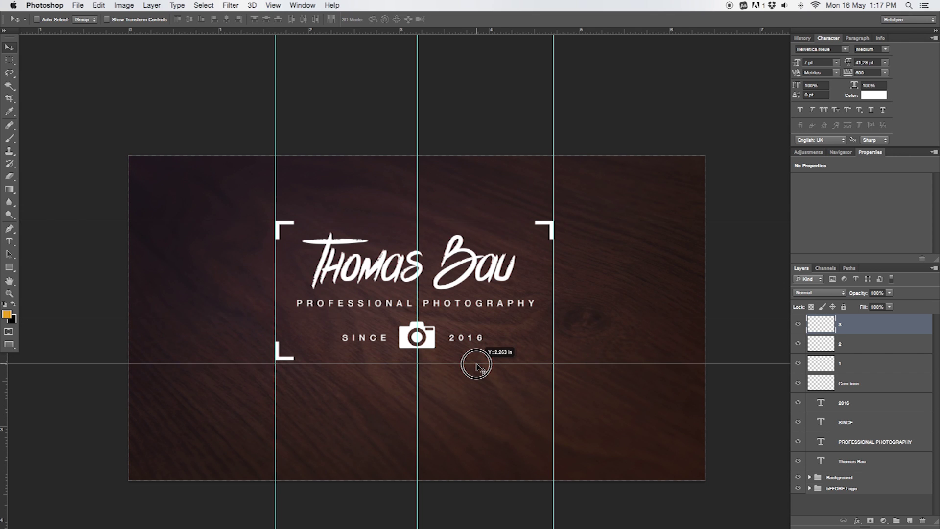
left_click_drag(476, 360, 476, 366)
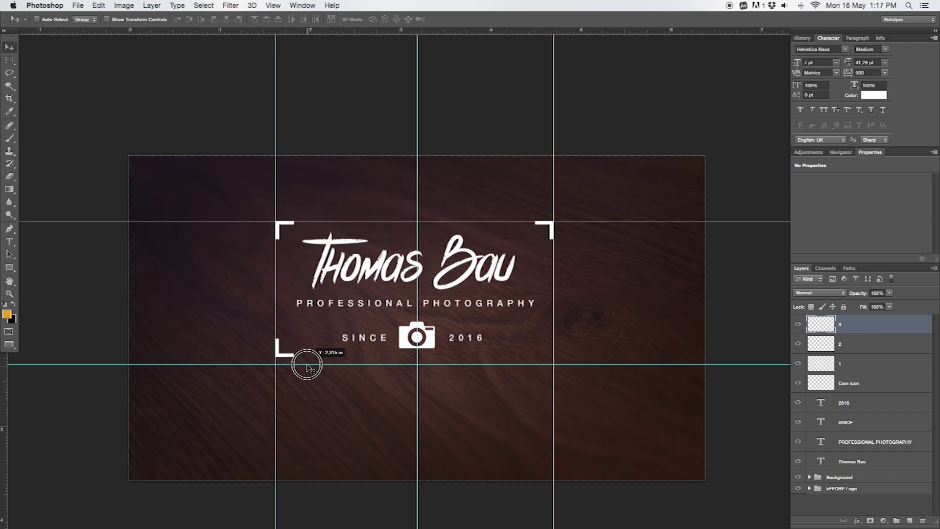
left_click_drag(299, 361, 296, 362)
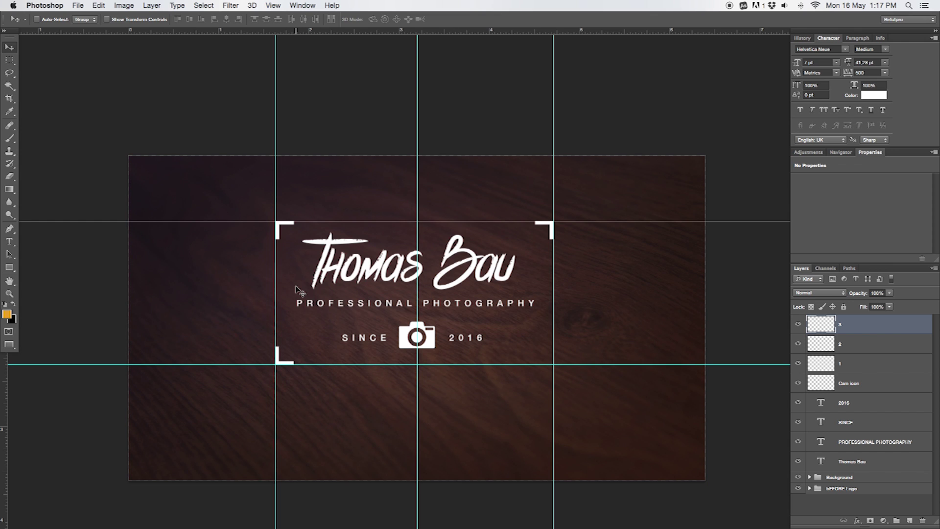
- Duplicate it as layer 4, flip it horizontally and move it to the bottom-right corner
key("super+j")
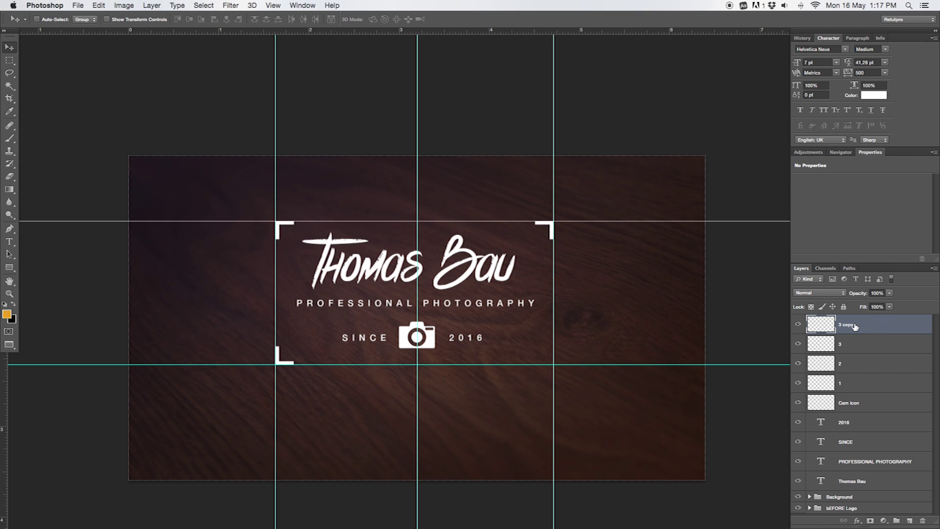
double_click(841, 324)
type("4")
key("Return")
left_click(99, 5)
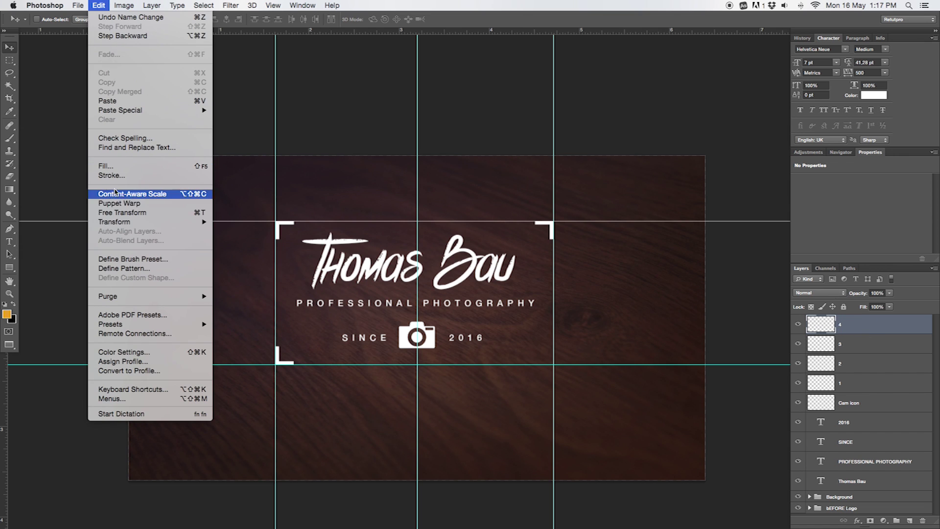
mouse_move(115, 221)
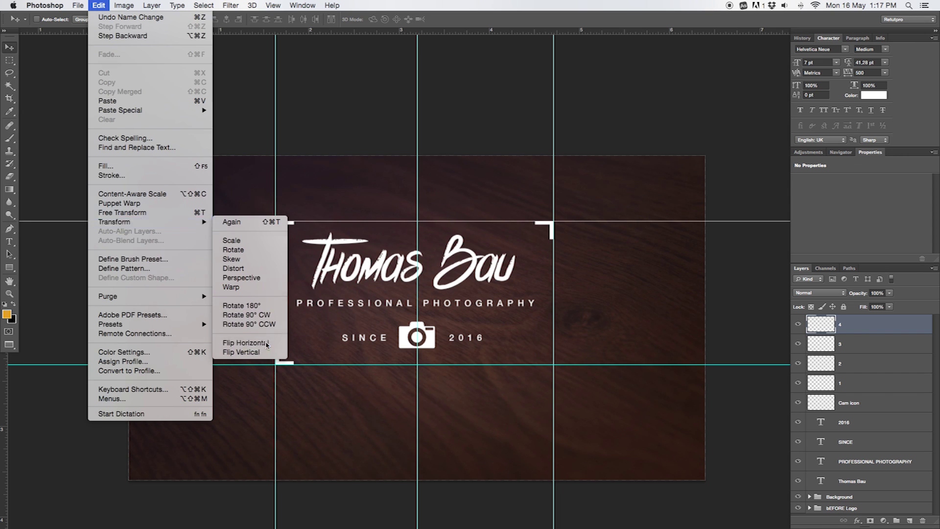
left_click(243, 343)
left_click_drag(308, 360, 561, 360)
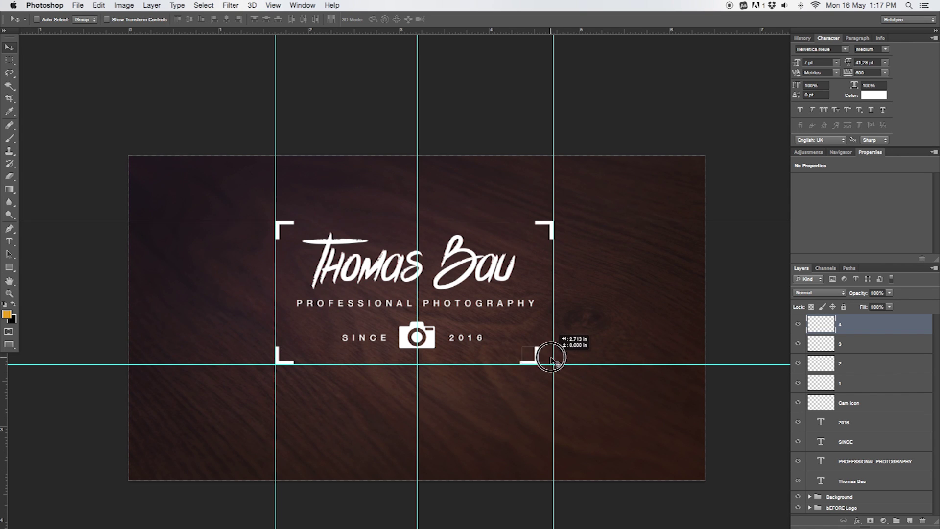
left_click_drag(562, 360, 565, 360)
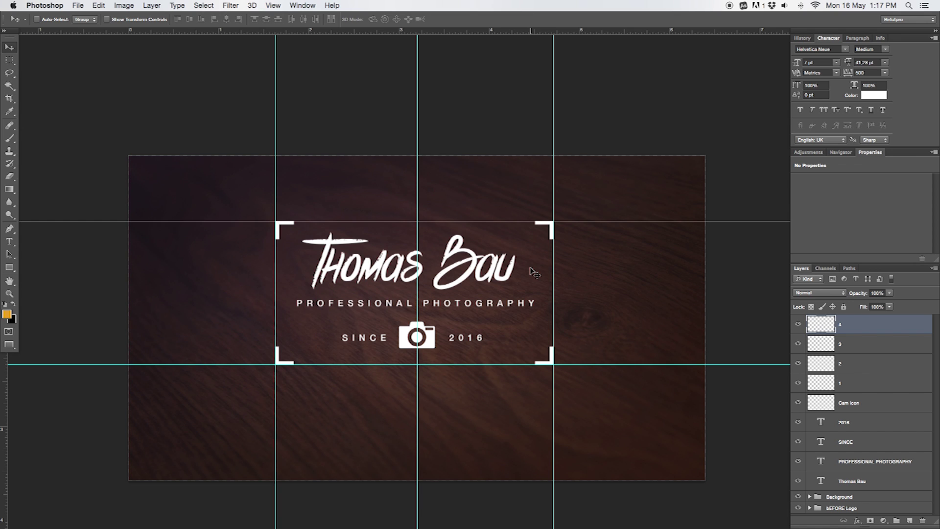
left_click(870, 382)
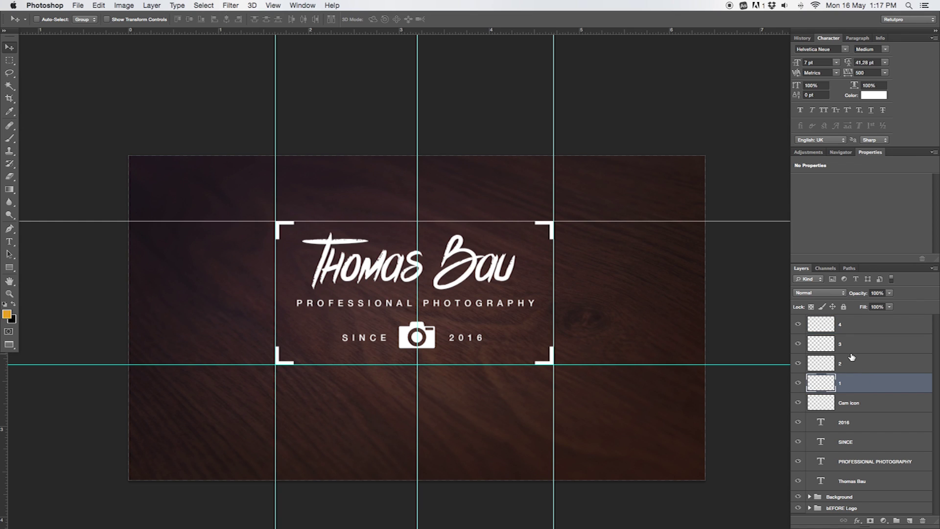
- Select bracket layers 1 through 4 and group them with Cmd+G as 'Frame'
left_click(853, 363, "shift")
left_click(855, 345, "shift")
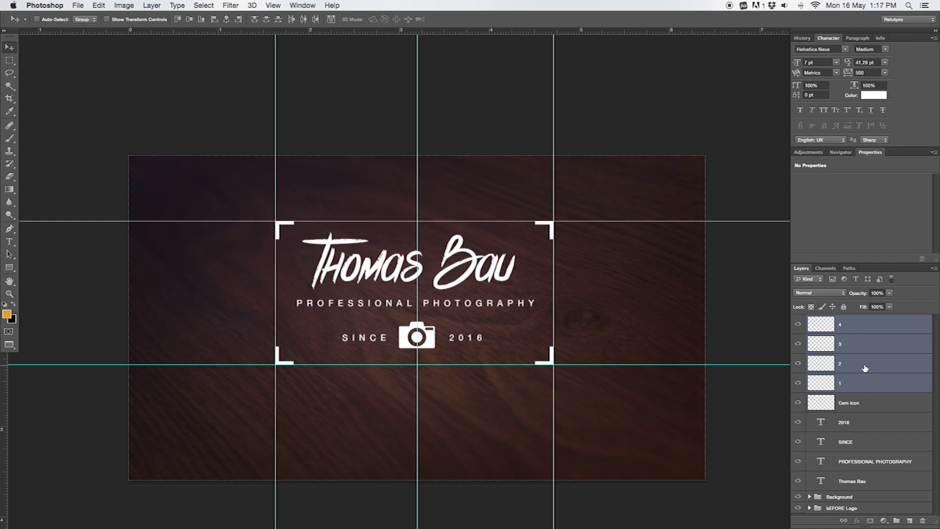
key("ctrl+g")
double_click(839, 319)
type("F")
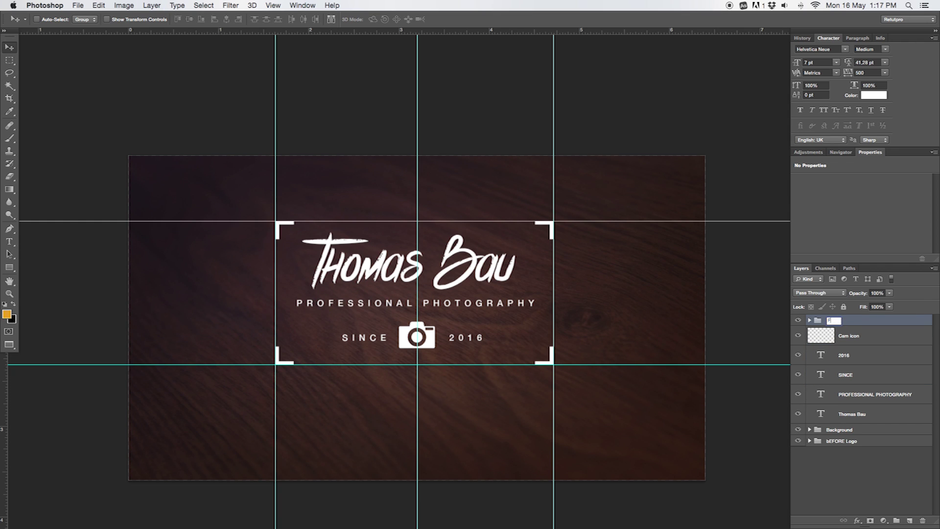
type("rame")
key("Return")
left_click(279, 5)
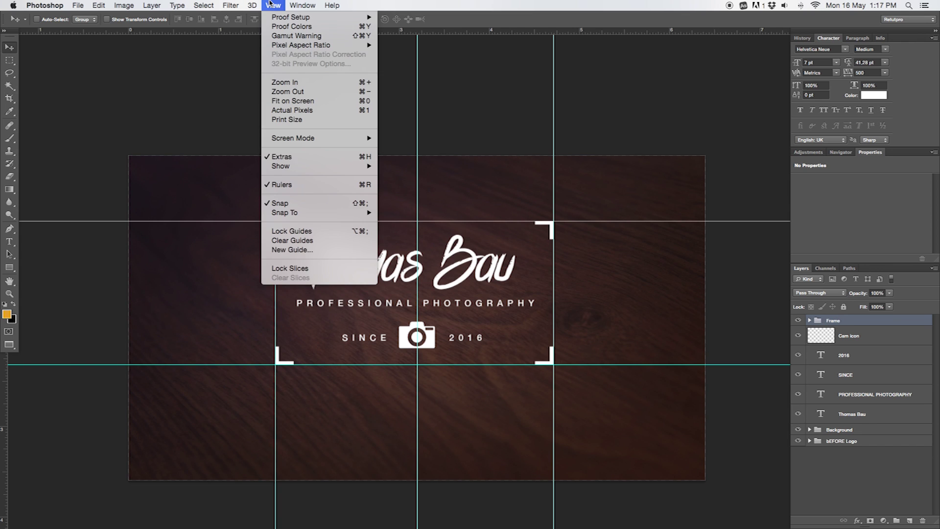
- Clear all guides and zoom out to see the whole card
left_click(319, 240)
key("z")
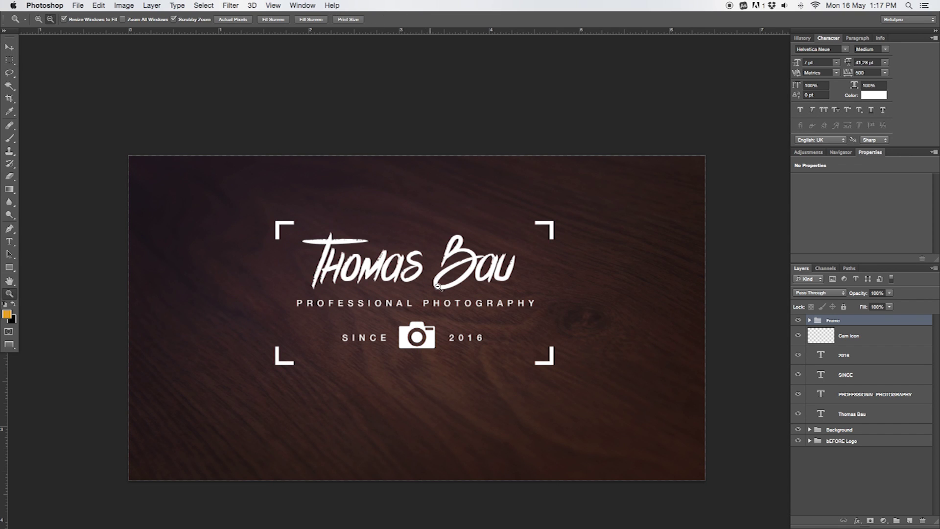
left_click_drag(442, 284, 425, 290)
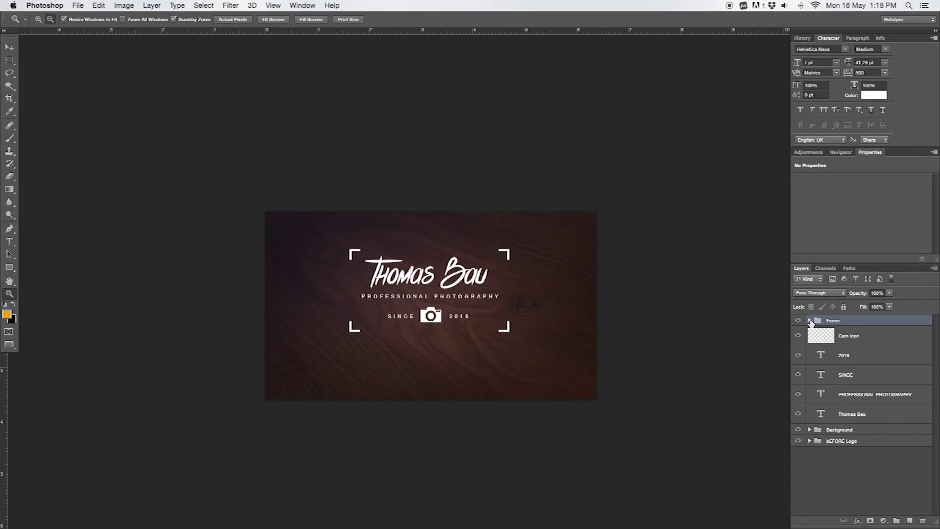
- In the Frame group, nudge brackets 4 and 2 left toward the logo
left_click(809, 321)
left_click(836, 339)
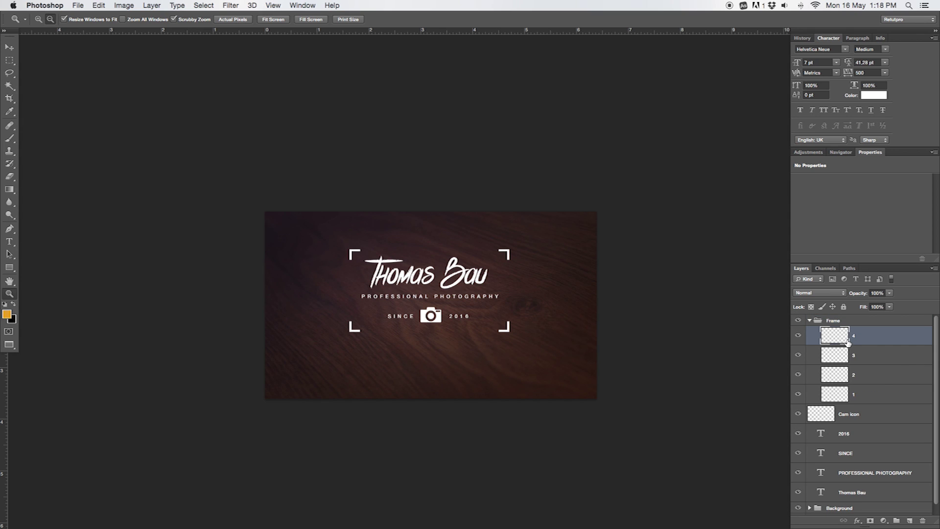
left_click(856, 375, "super")
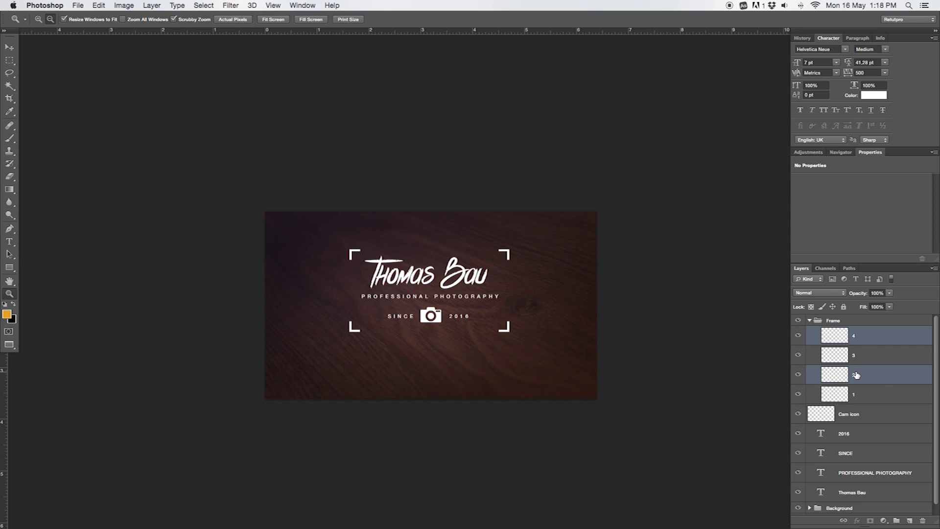
key("v")
key("Left")
key("Left")
key("Left")
key("Left")
key("Left")
key("Left")
key("Left")
key("Left")
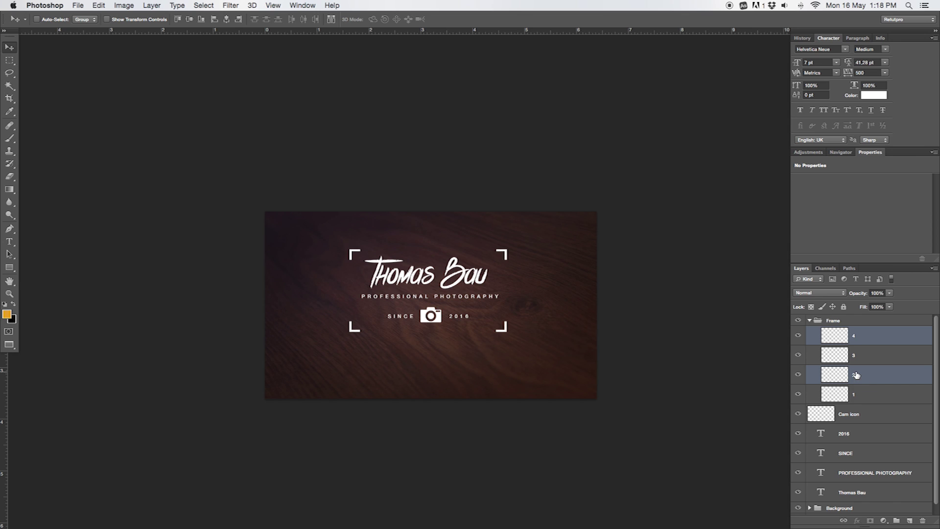
- Nudge brackets 3 and 1 right toward the logo
left_click(864, 361)
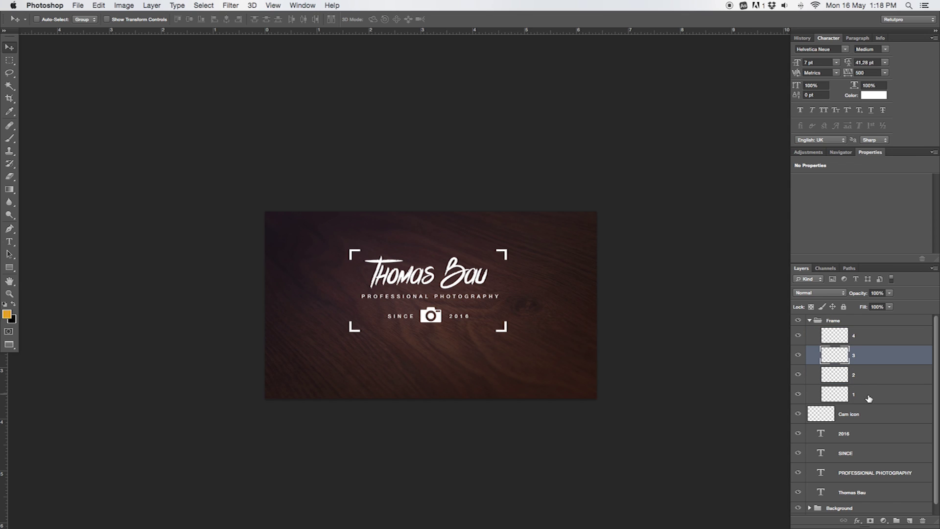
left_click(870, 397, "super")
key("Right")
key("Right")
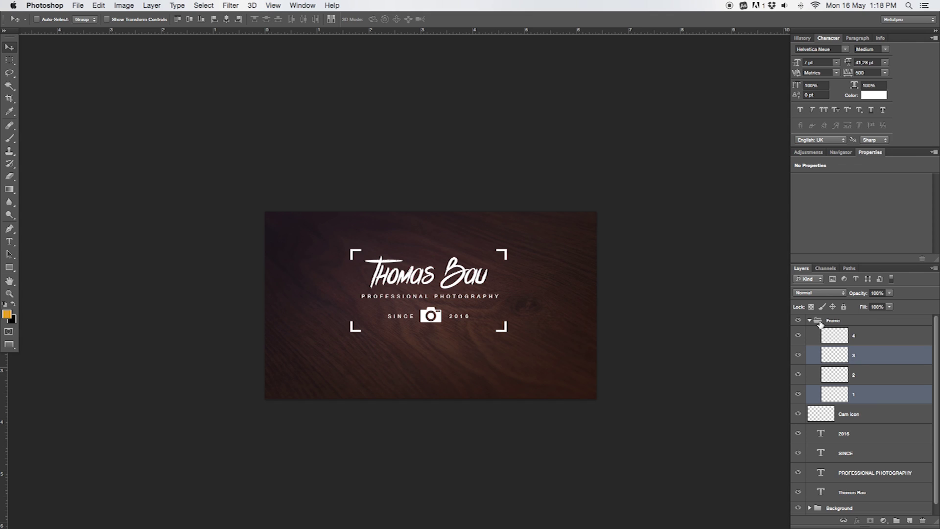
left_click(865, 420)
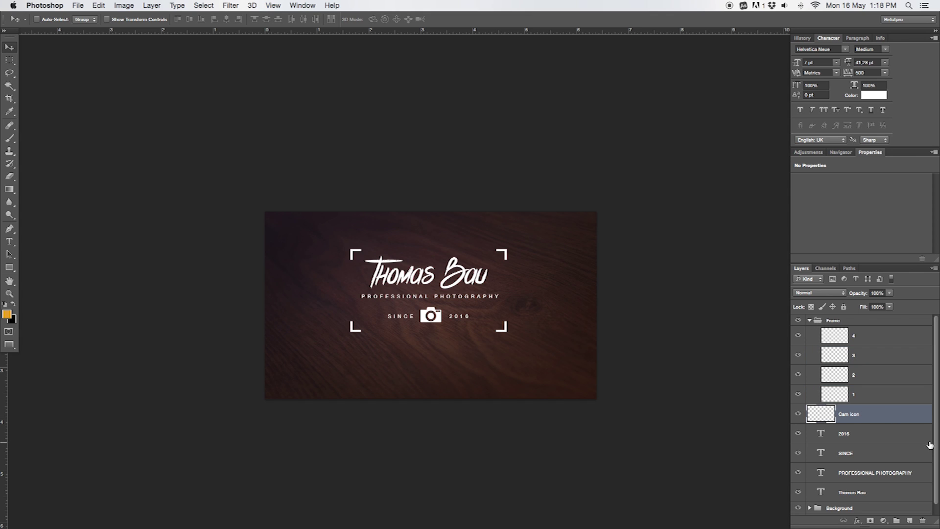
scroll(872, 414, "down", 1)
- Select the Cam, 2016, SINCE, tagline and Thomas Bau layers and nudge them right and down
left_click(871, 424, "shift")
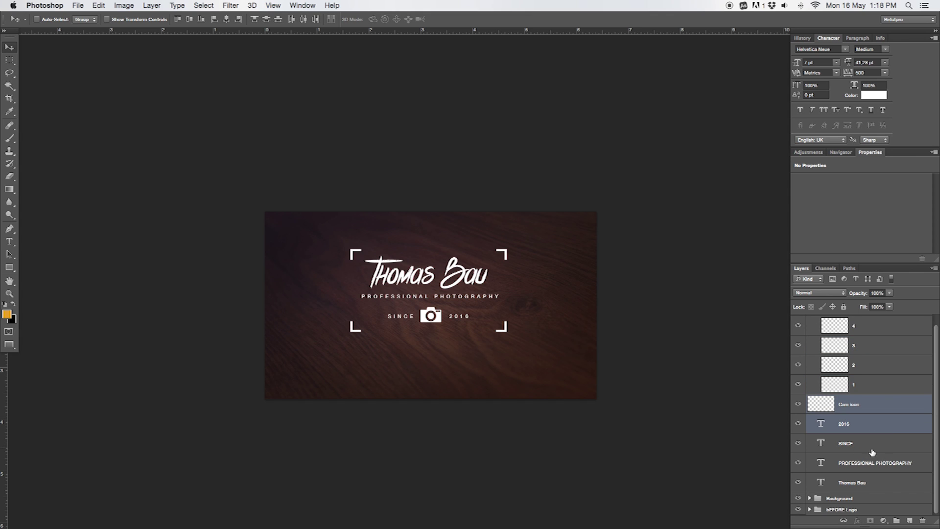
left_click(871, 449, "shift")
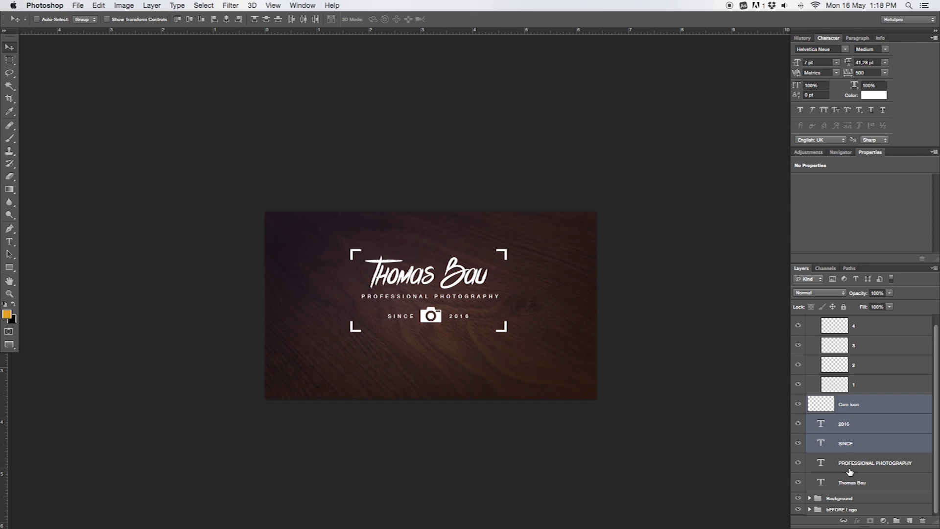
left_click(847, 469, "shift")
left_click(853, 484, "shift")
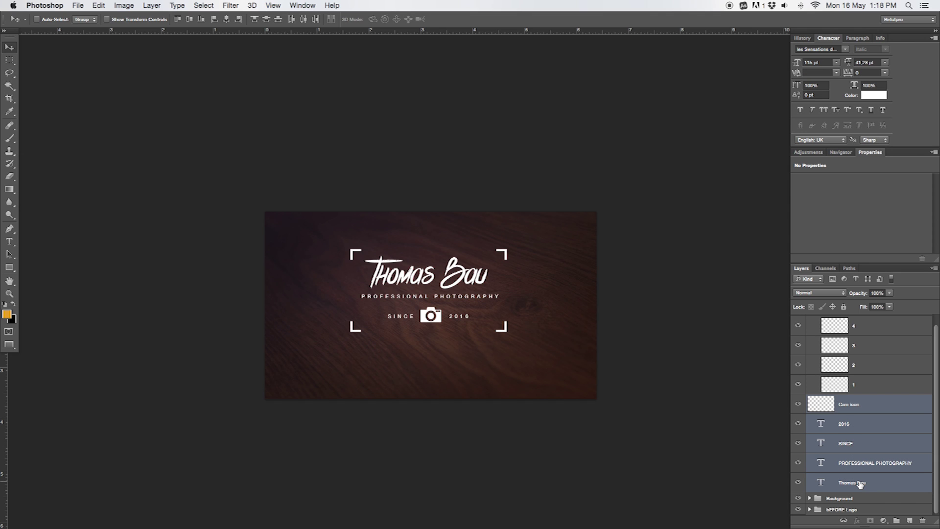
key("Down")
key("Down")
key("Right")
key("Right")
key("Right")
key("Right")
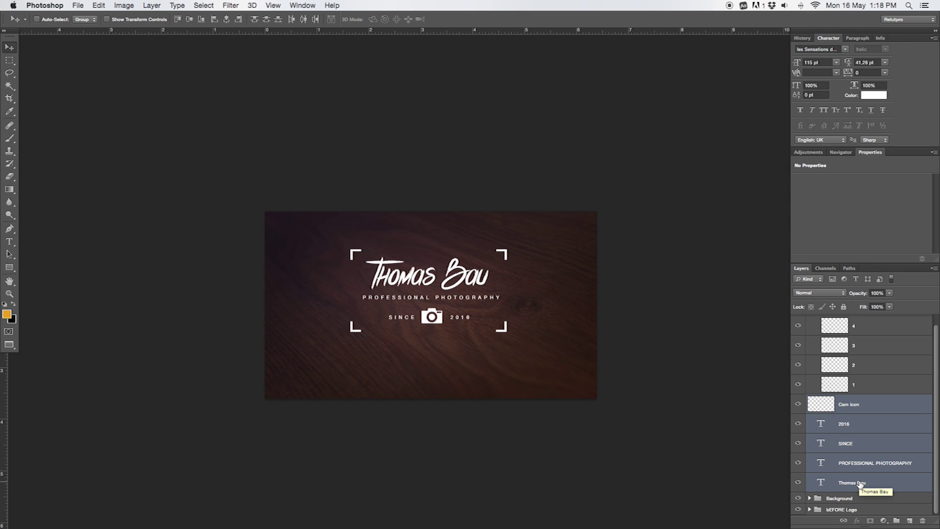
key("Right")
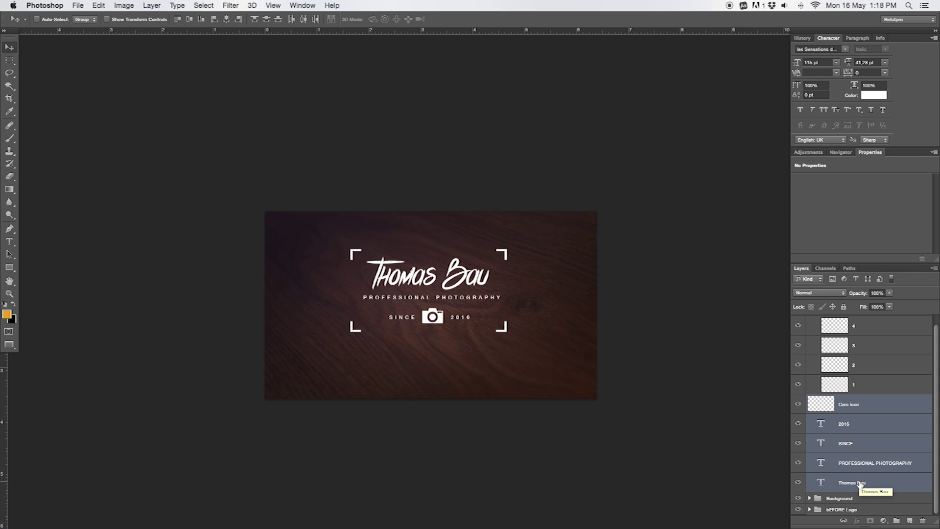
key("Left")
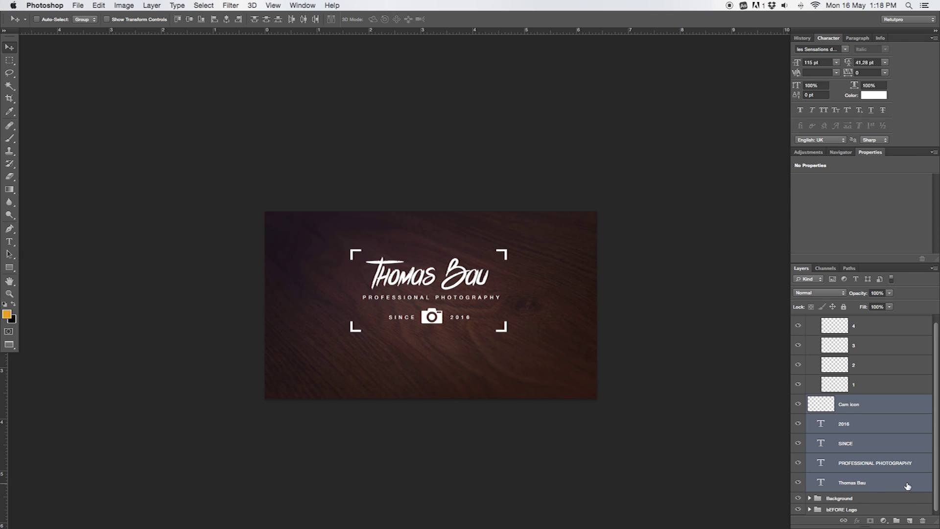
scroll(867, 412, "up", 1)
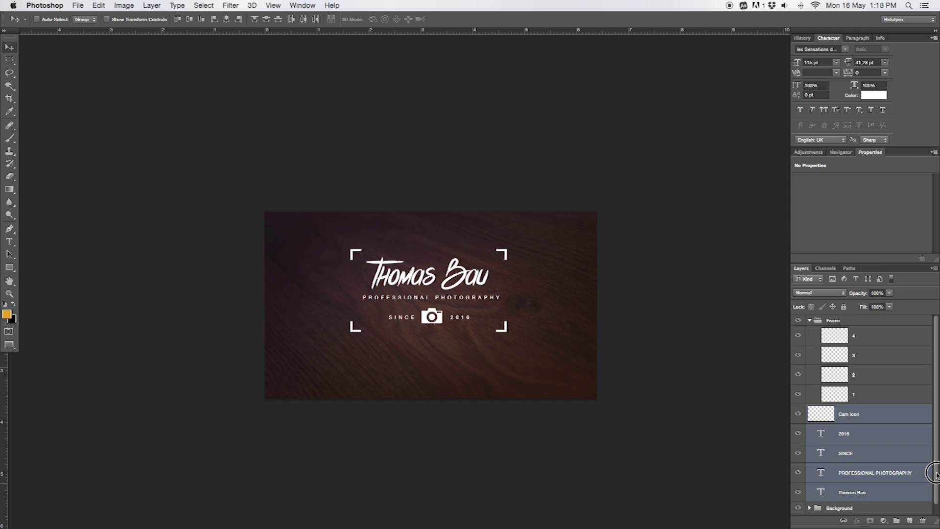
- Group the logo layers and Frame as 'After Logo', then move bEFORE Logo to the top and hide it
left_click(840, 321, "shift")
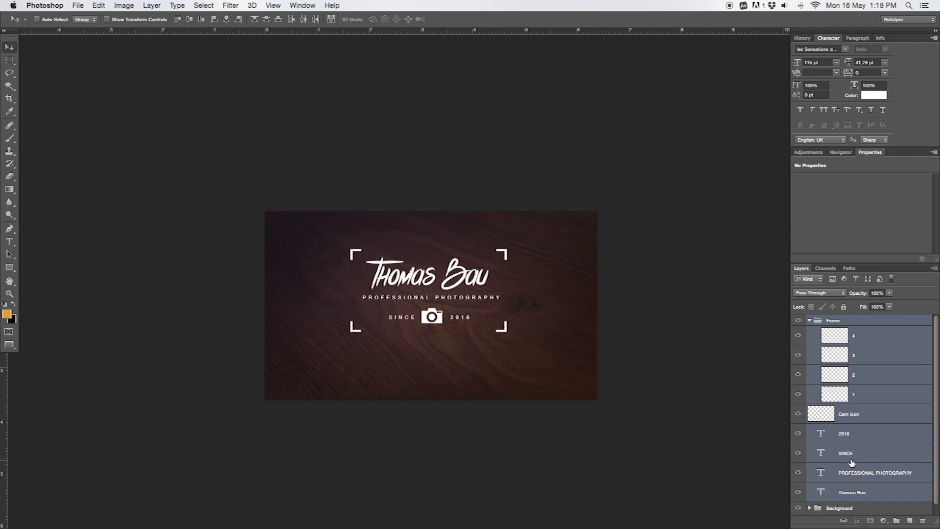
key("super+g")
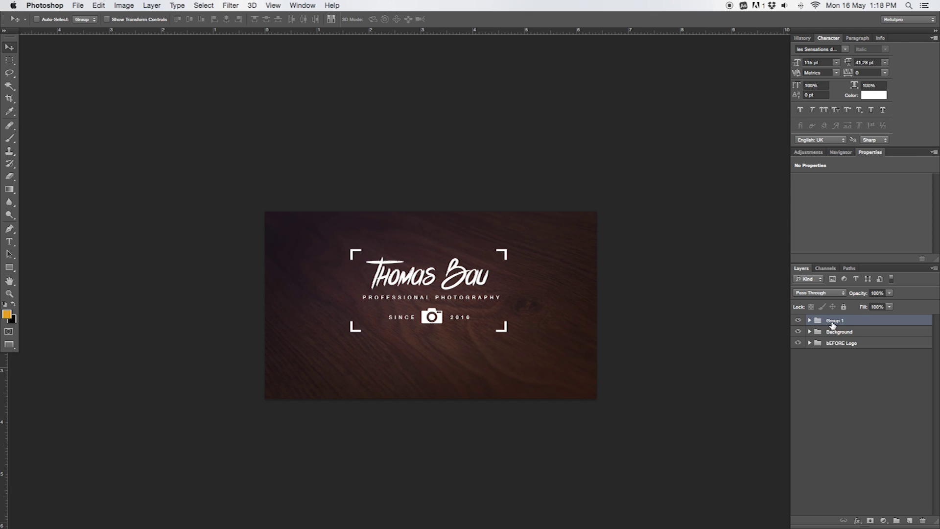
double_click(832, 322)
type("After Logo")
key("Return")
left_click_drag(830, 342, 829, 316)
left_click(799, 320)
- Nudge the After Logo group five pixels down and two left, then fine-tune its position by dragging
left_click(830, 332)
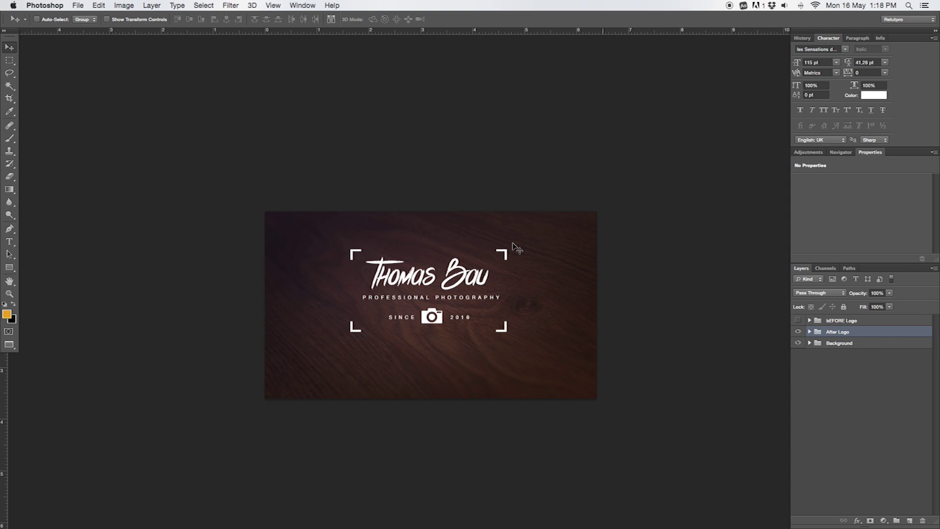
key("Down")
key("Down")
key("Down")
key("Down")
key("Down")
key("Down")
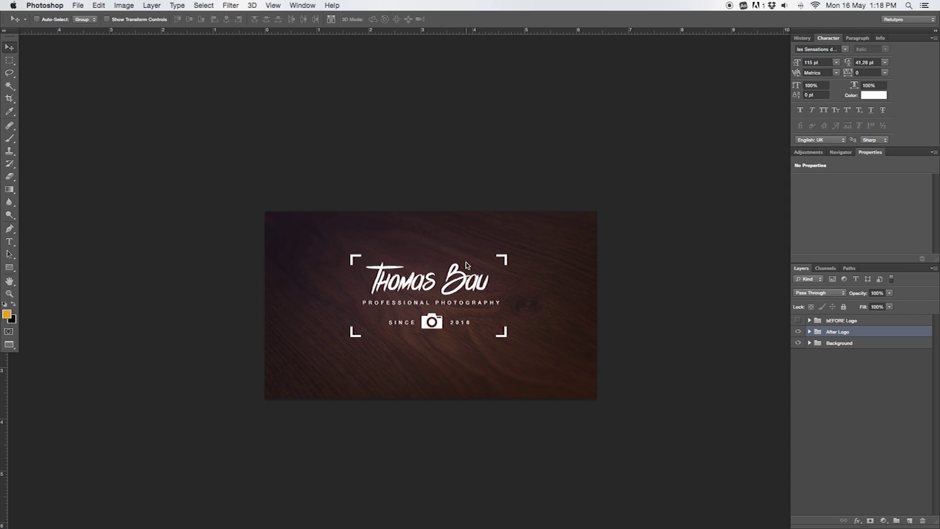
key("Down")
key("Down")
key("Down")
key("Down")
key("Down")
key("Left")
key("Left")
key("Down")
key("Left")
key("Left")
key("Down")
key("Down")
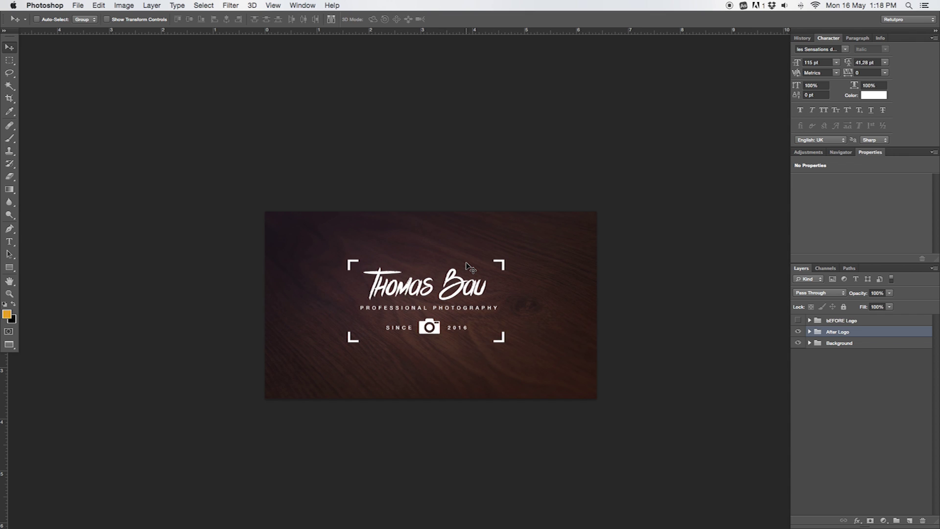
key("Down")
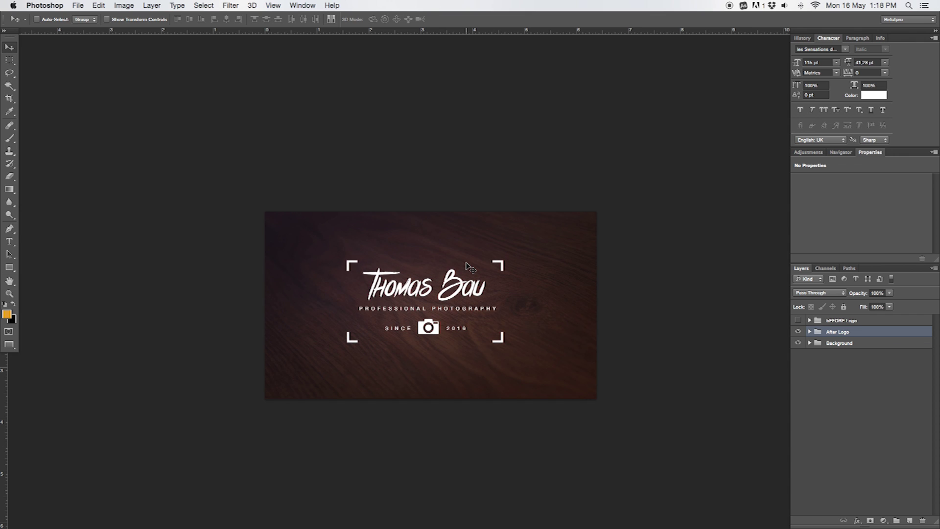
mouse_move(465, 308)
left_mouse_down()
mouse_move(470, 318)
mouse_move(472, 299)
left_mouse_up()
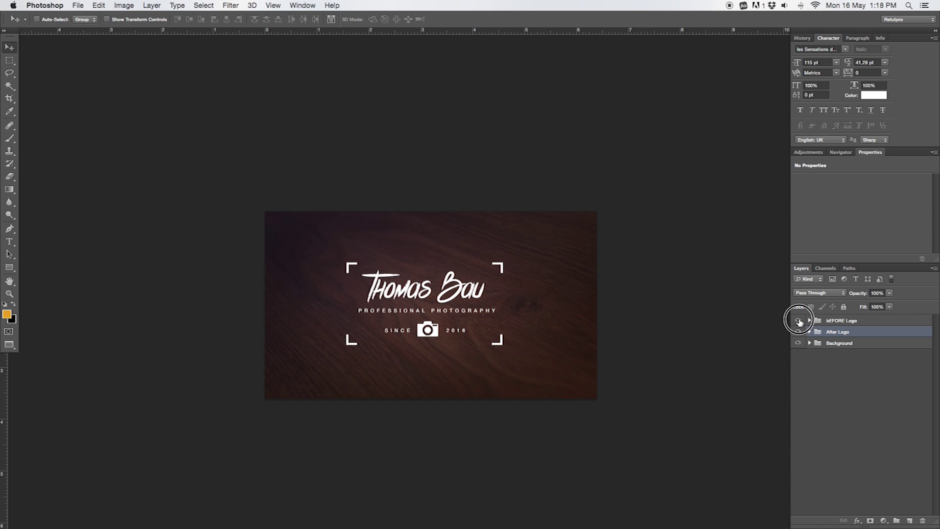
- Hide After Logo and show the original logo elements inside bEFORE Logo
left_click(799, 332)
left_click(808, 321)
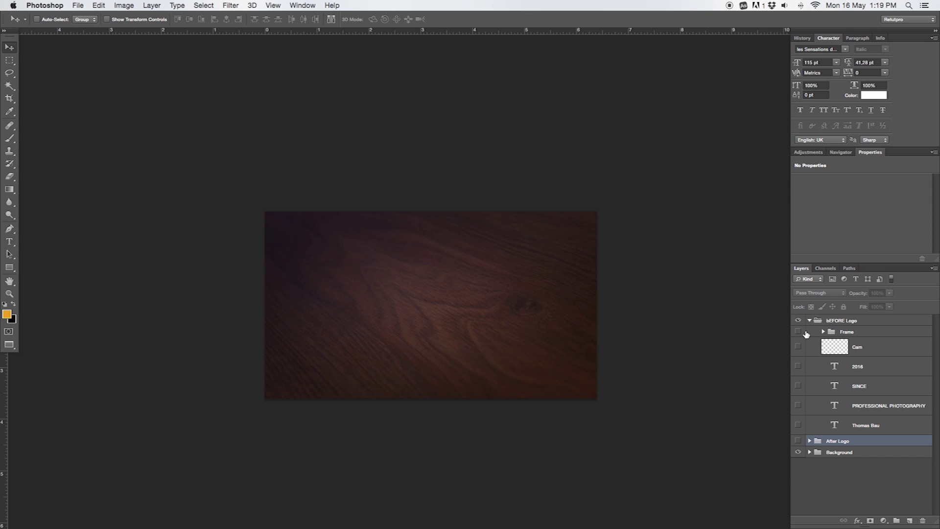
left_click(798, 426)
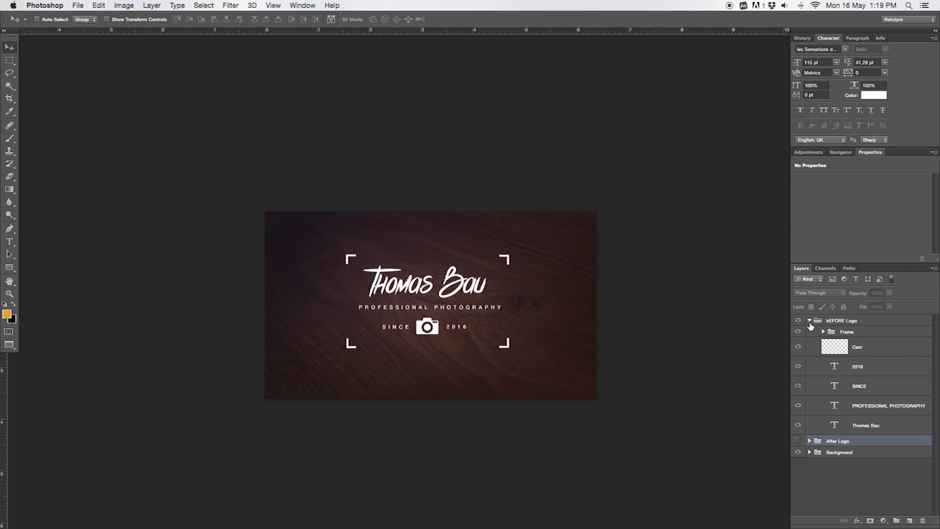
left_click(810, 321)
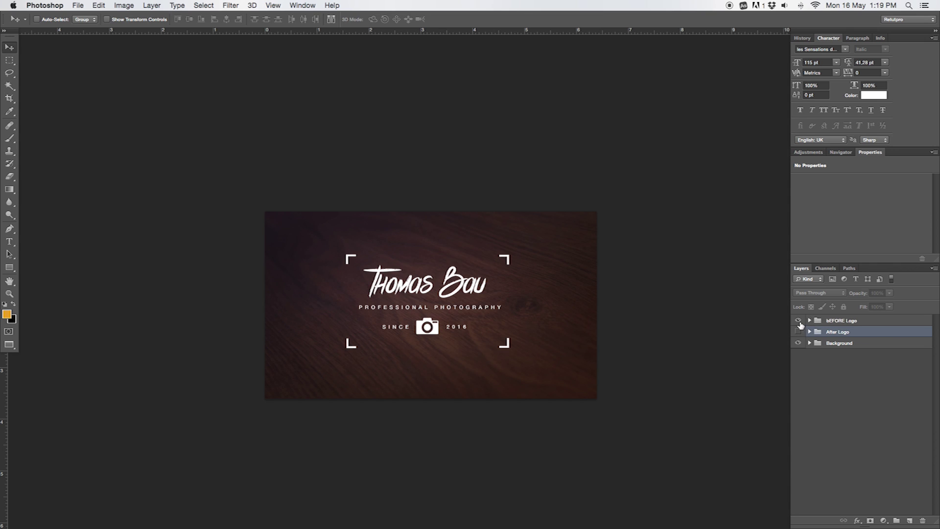
- Toggle bEFORE Logo and After Logo visibility back and forth to compare the versions
left_click(799, 322)
left_click(799, 321)
left_click(799, 332)
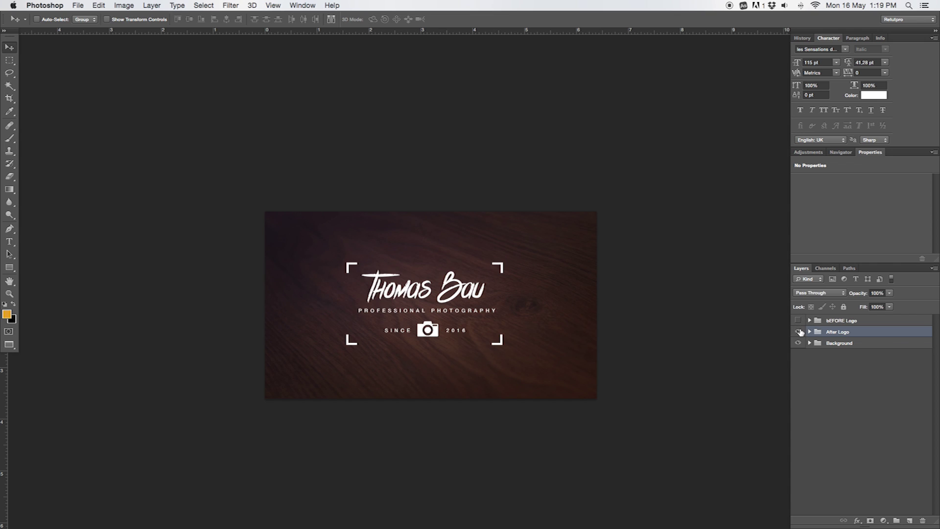
left_click(799, 332)
left_click(799, 321)
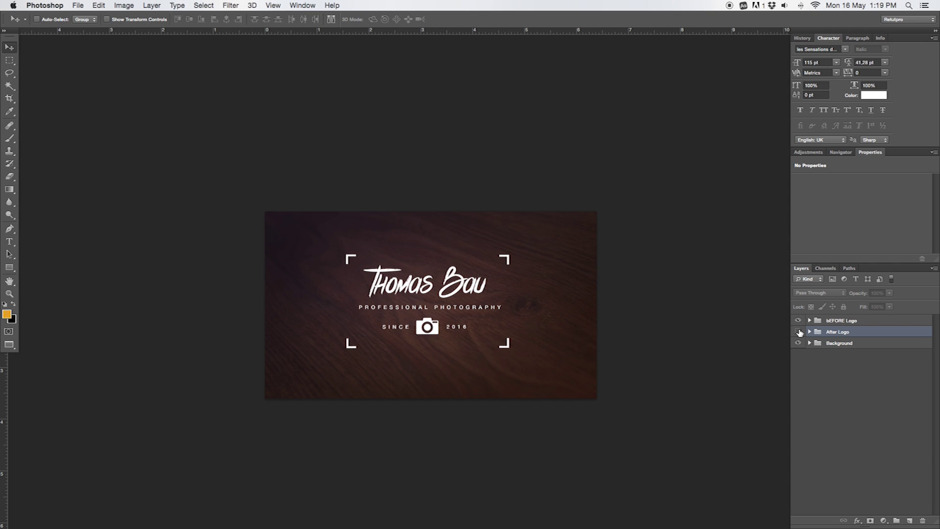
left_click(799, 332)
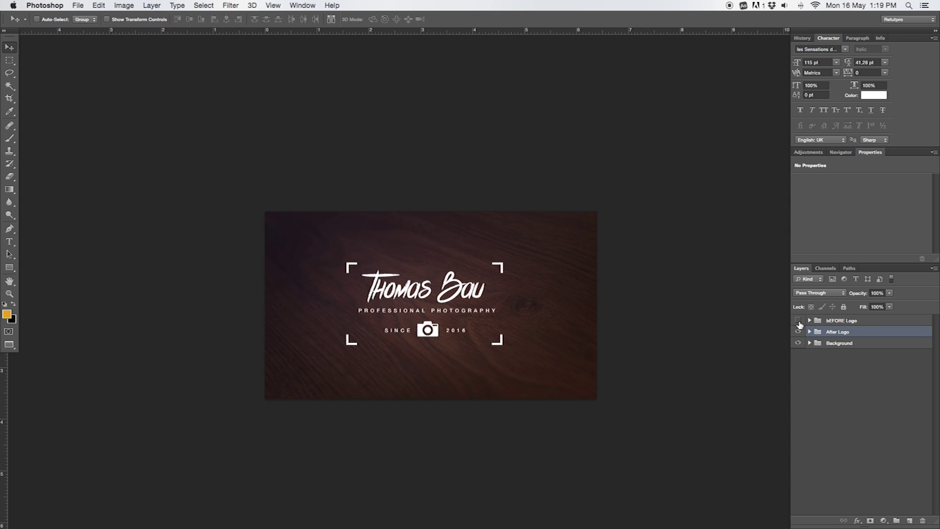